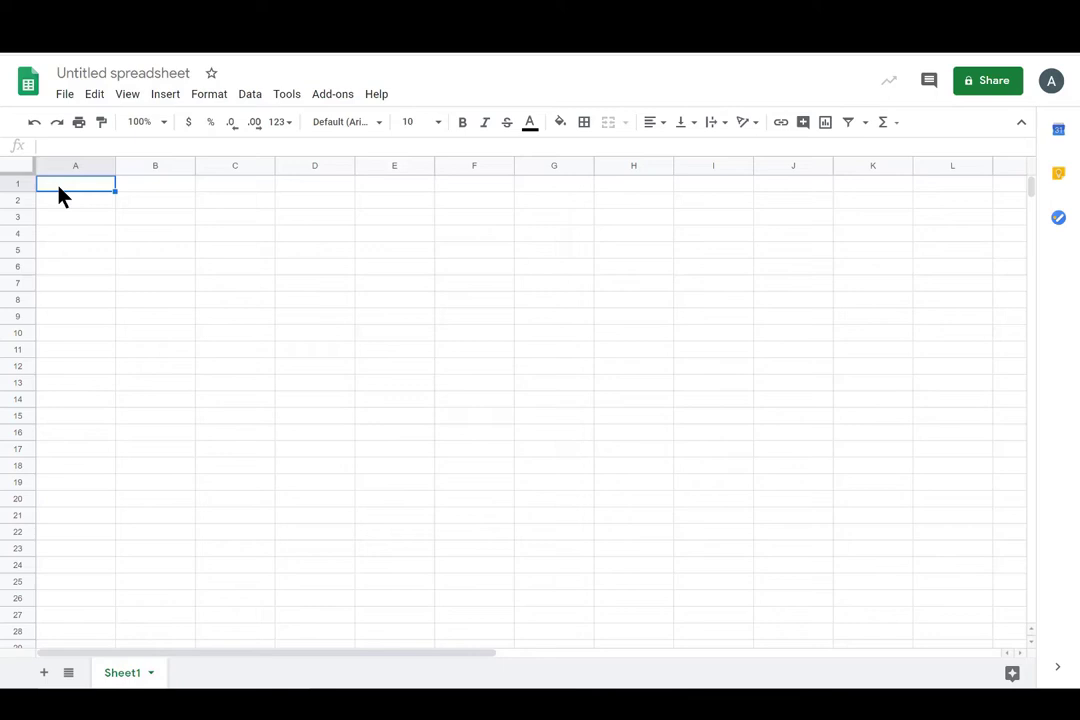
- Enter the column headers Group/Color in cell A1 and Candle Number in cell B1
text(Group)
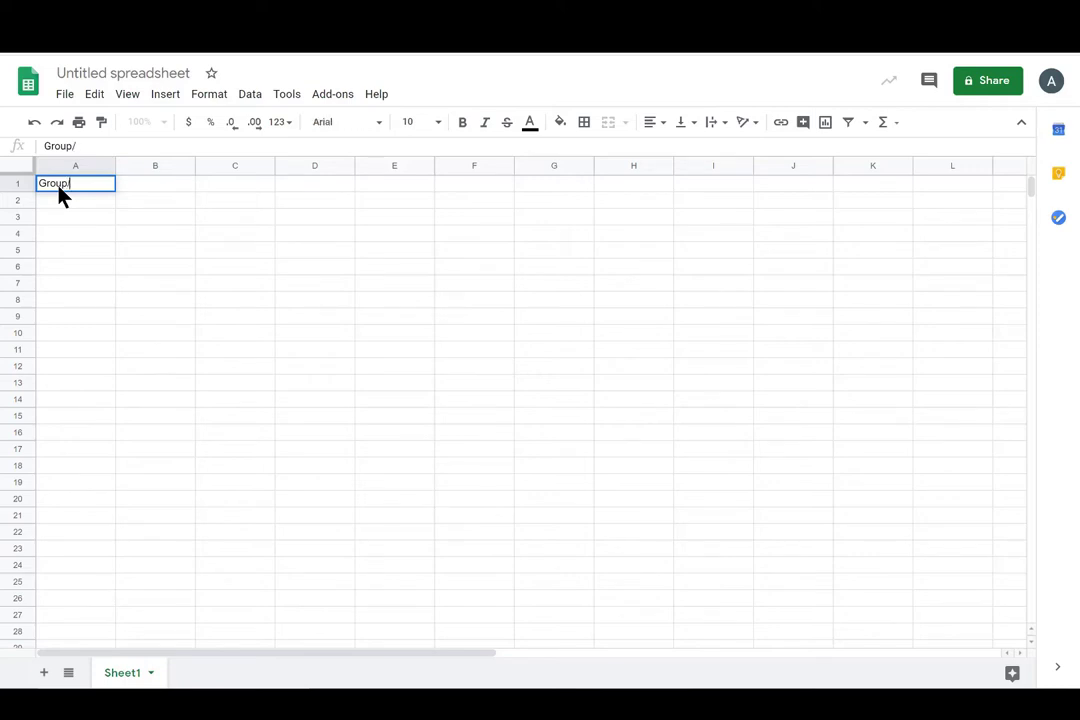
text(/Color)
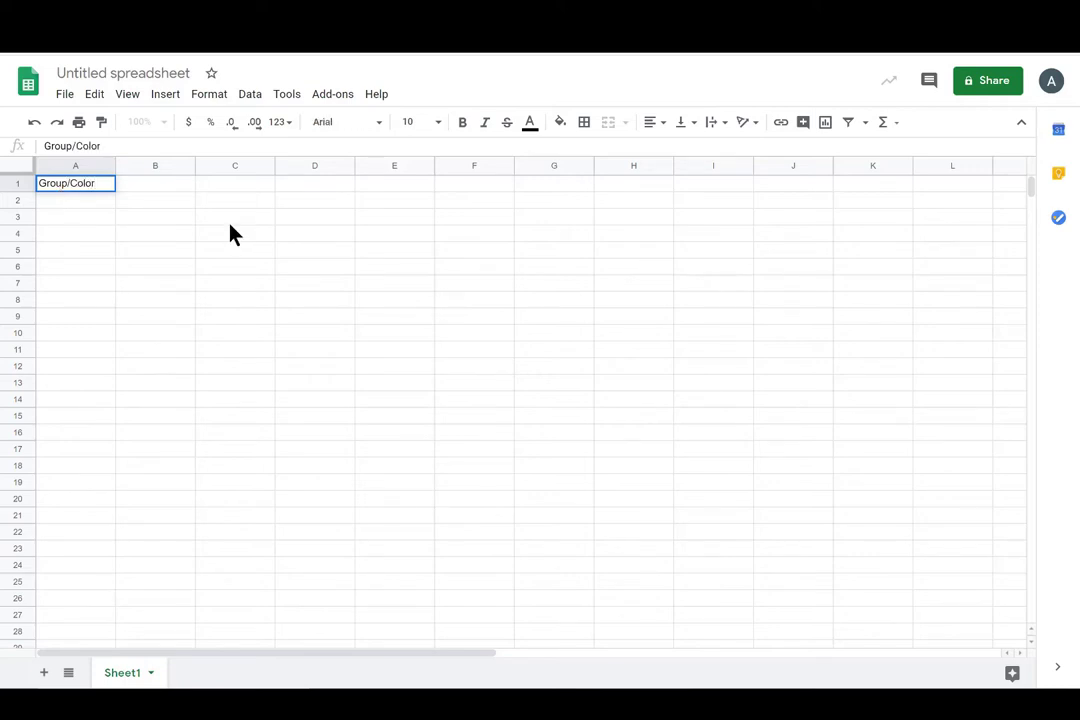
click(172, 188)
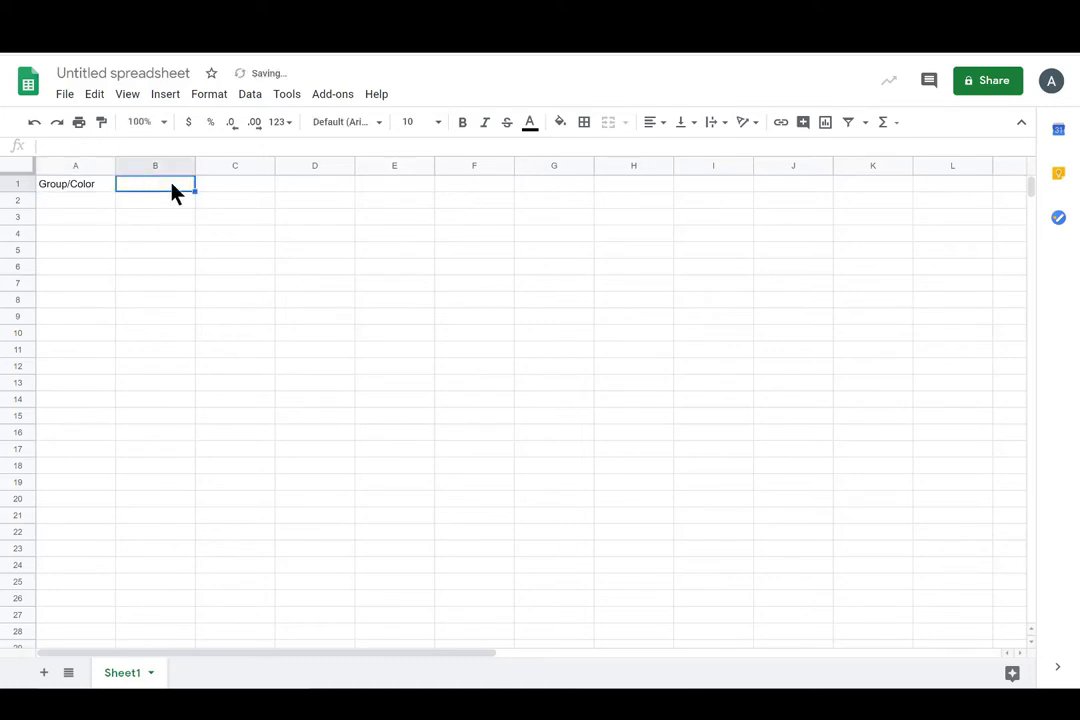
text(Candle )
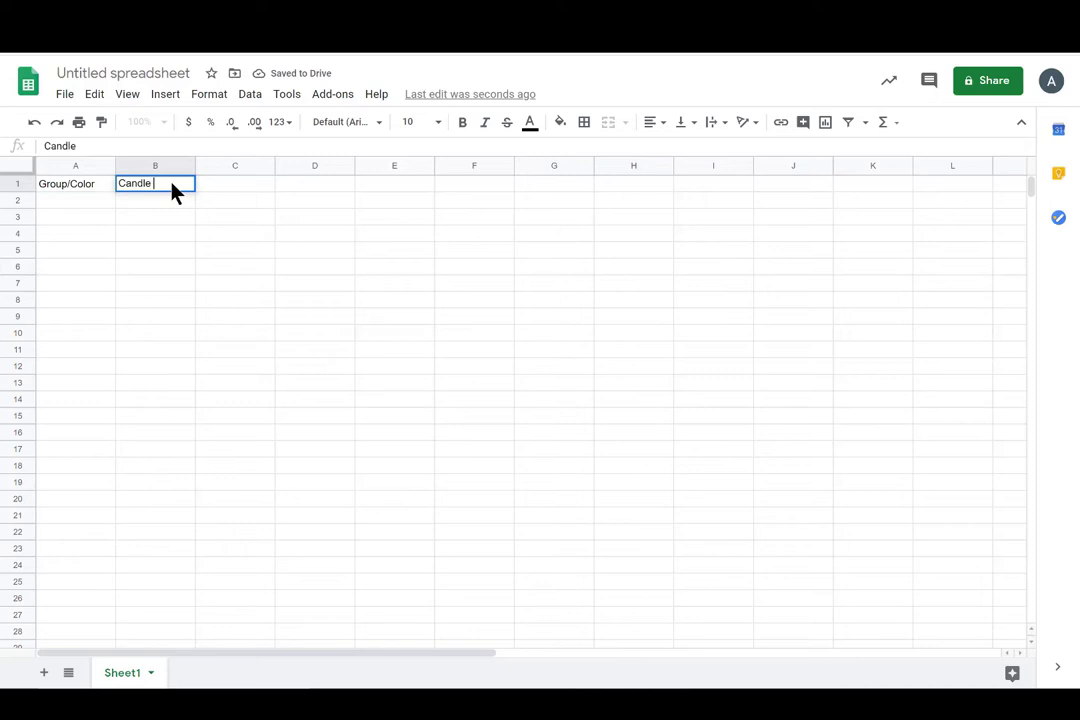
text(Number)
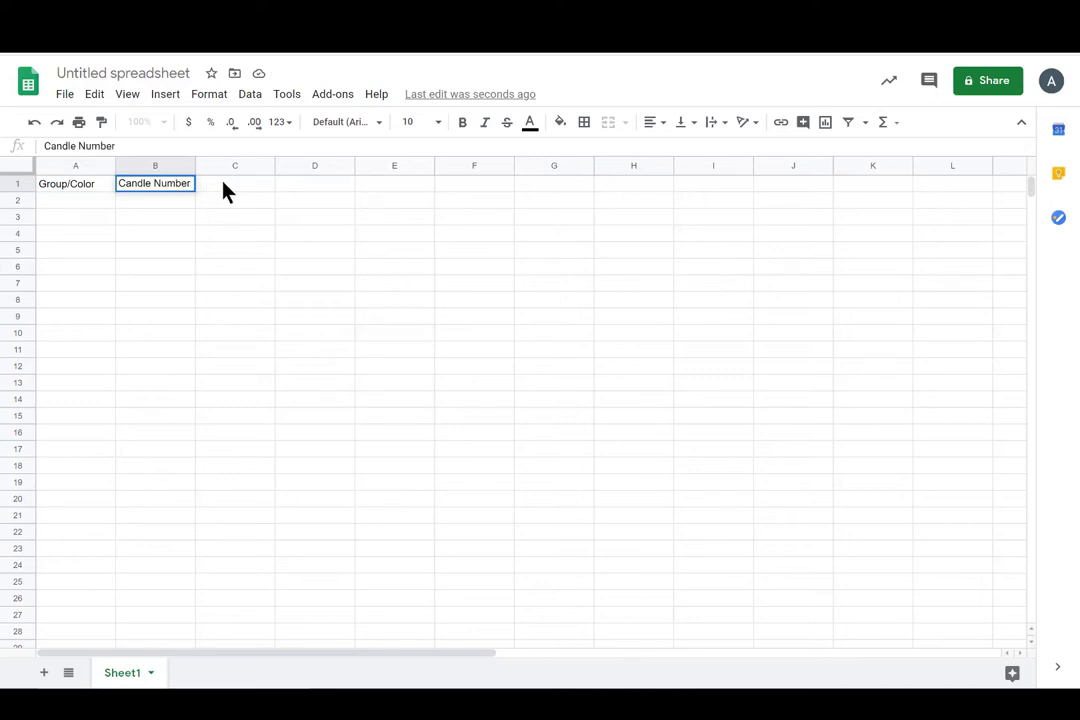
- Enter the header Raw Candle Length in cell C1 and widen column C to fit the text
click(224, 190)
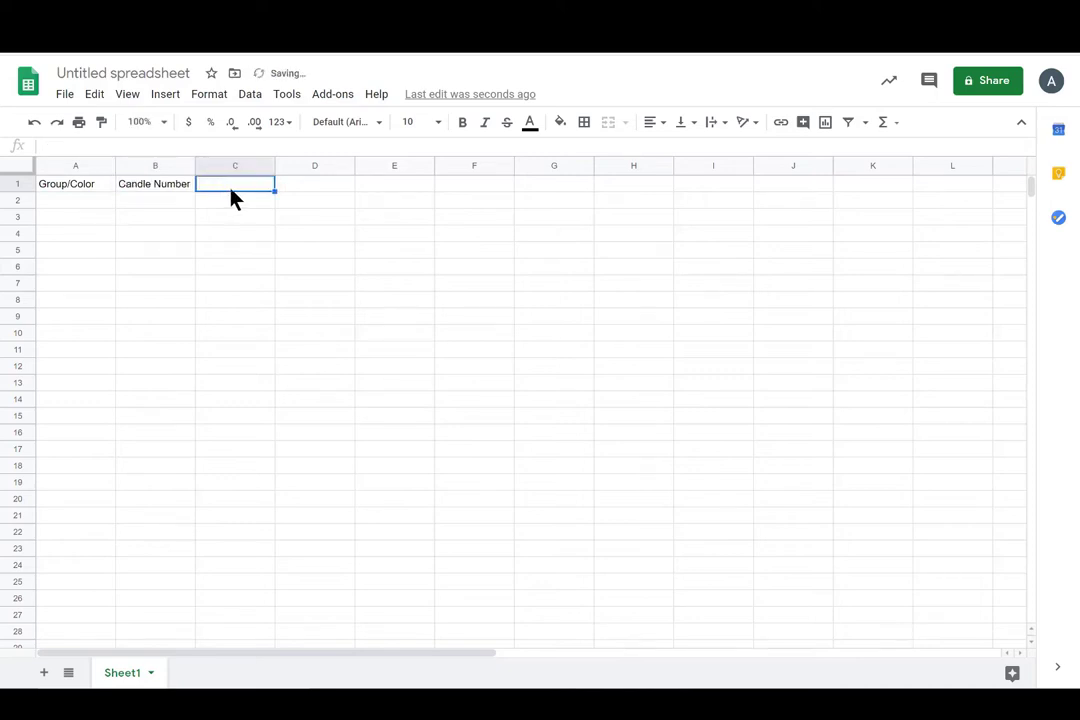
text(Raw)
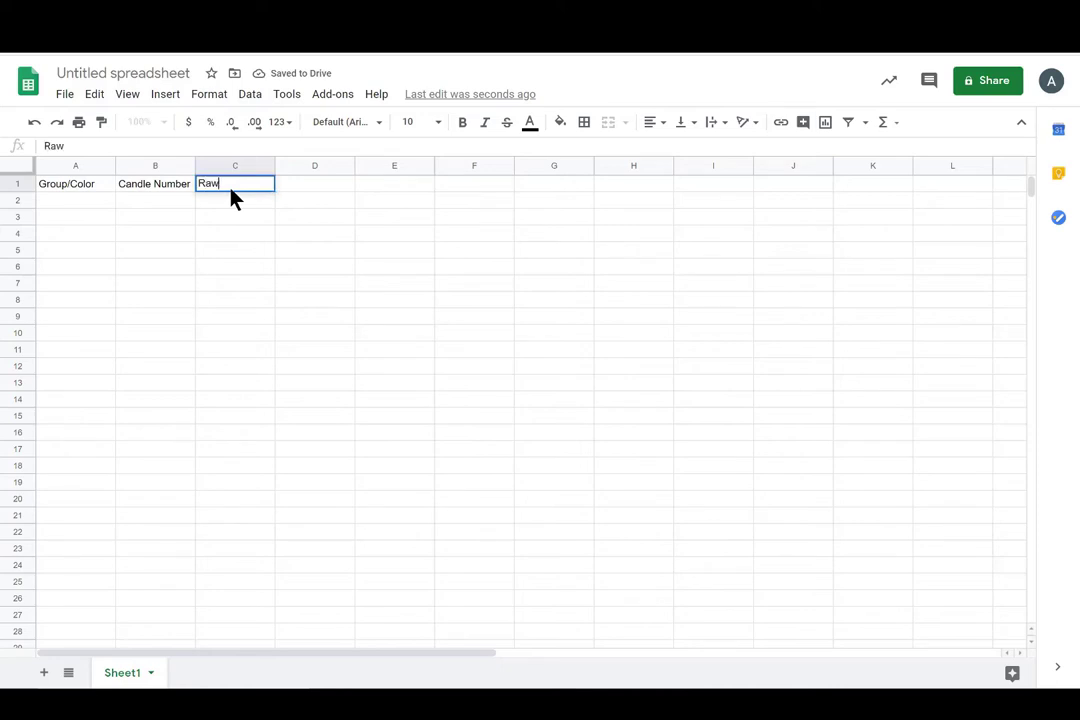
text( Caln)
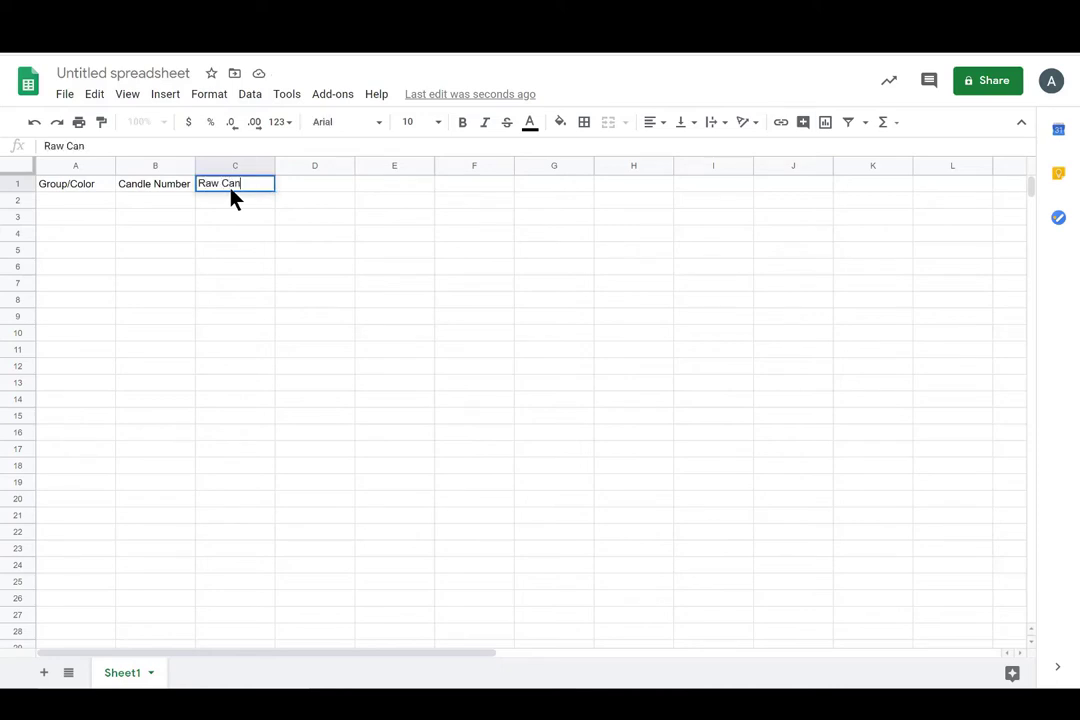
text(dle Length)
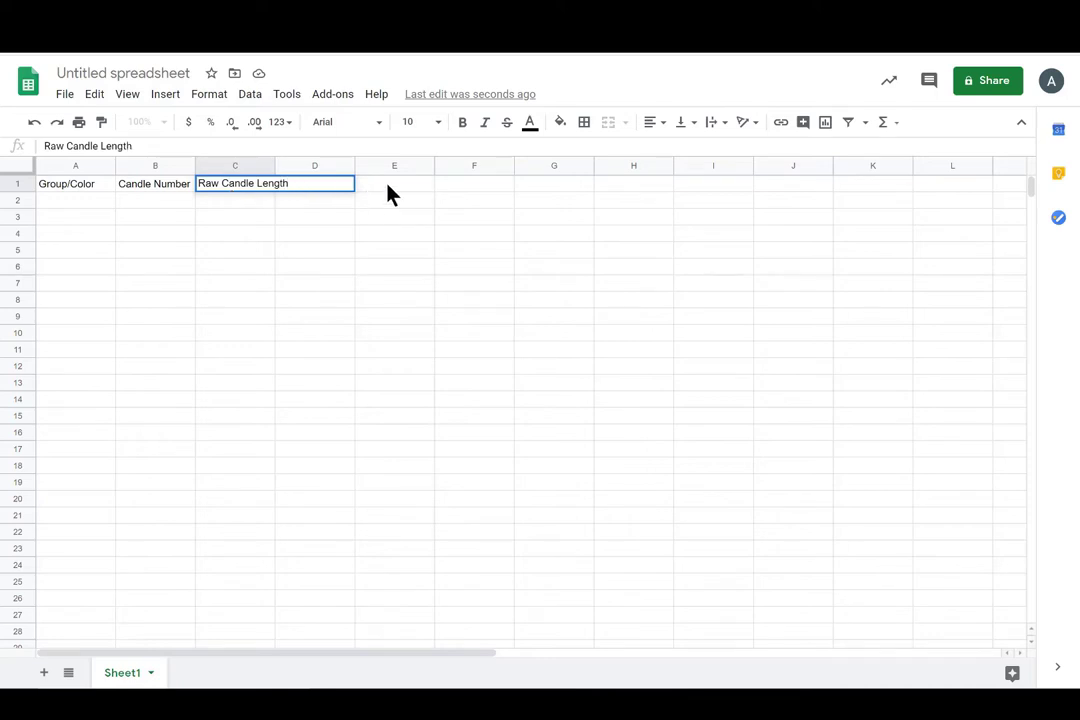
key(Tab)
key(Tab)
drag(277, 167, 294, 166)
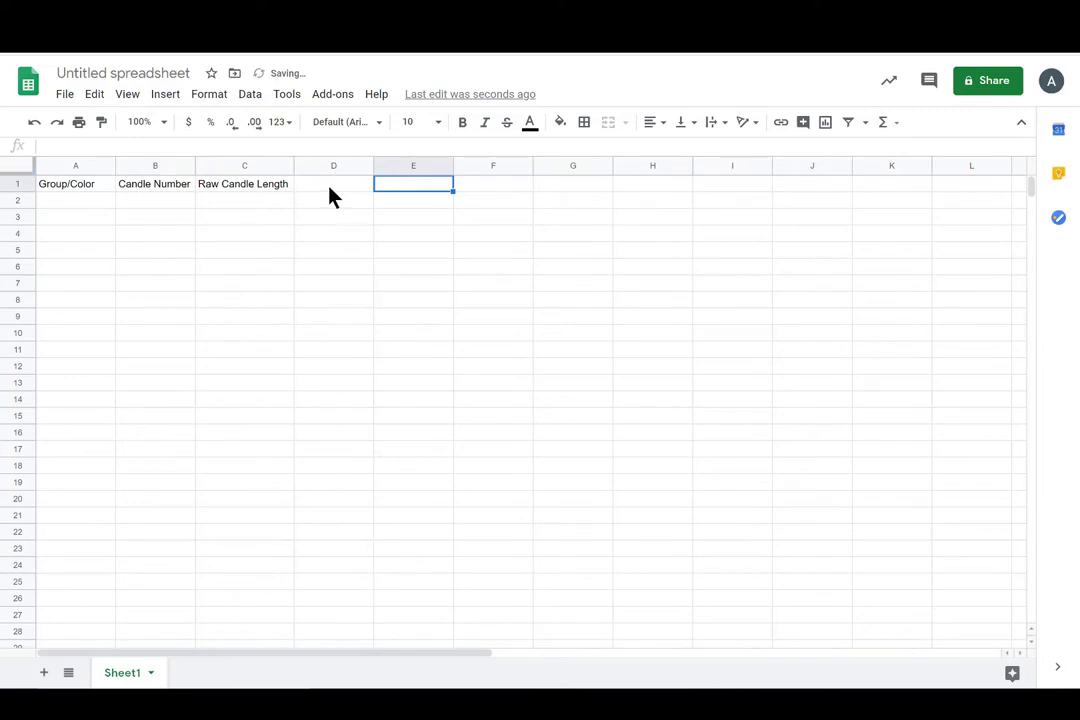
- Append the unit [mm] to the Raw Candle Length header in cell C1
click(331, 191)
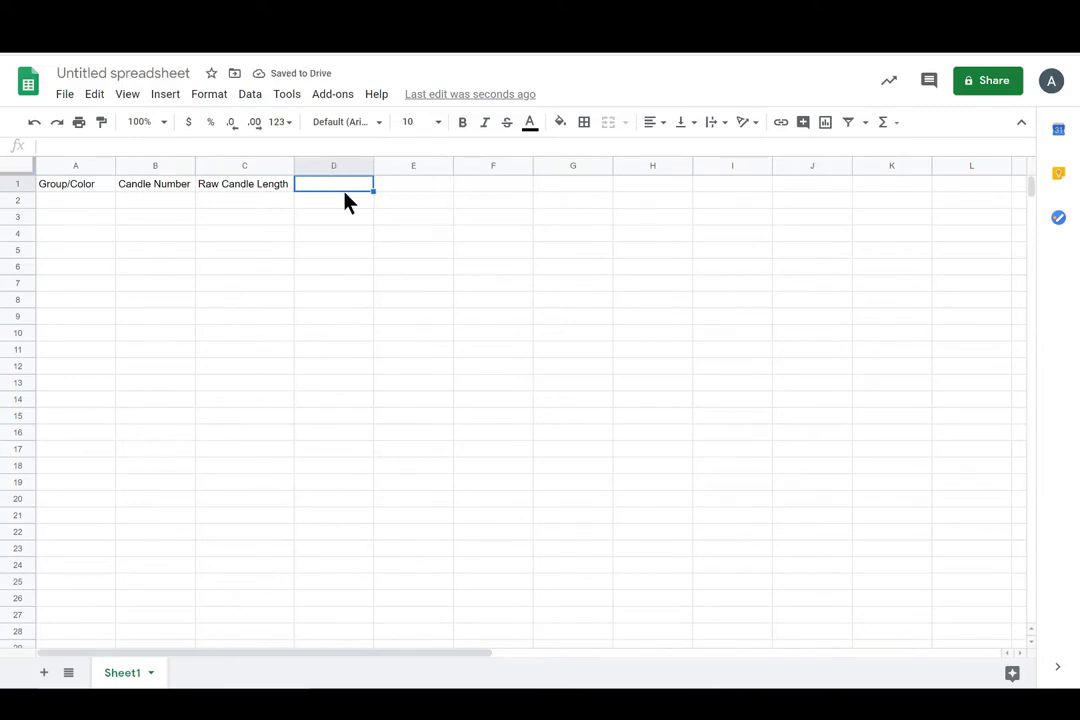
click(291, 189)
click(179, 145)
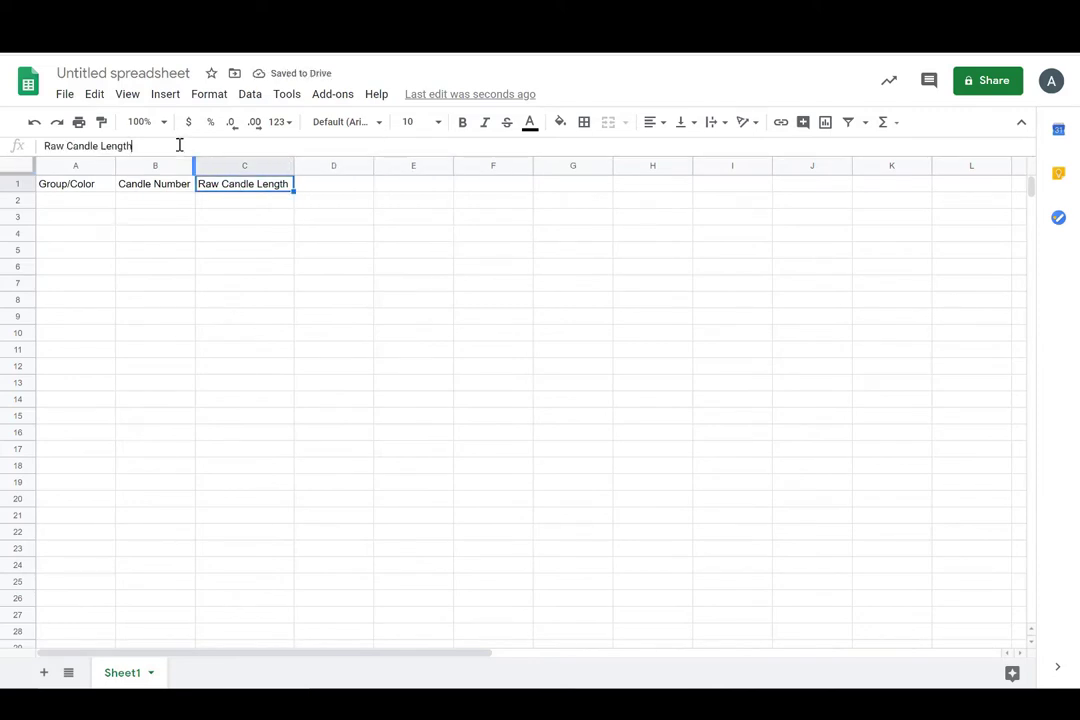
text([)
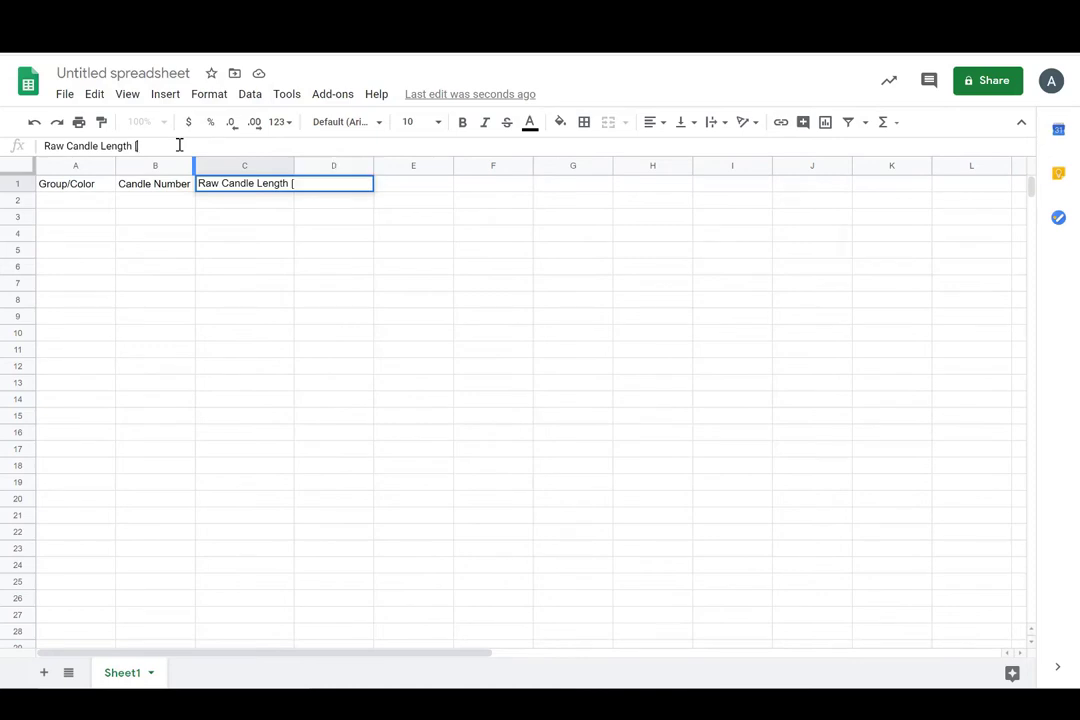
text(mm])
key(Return)
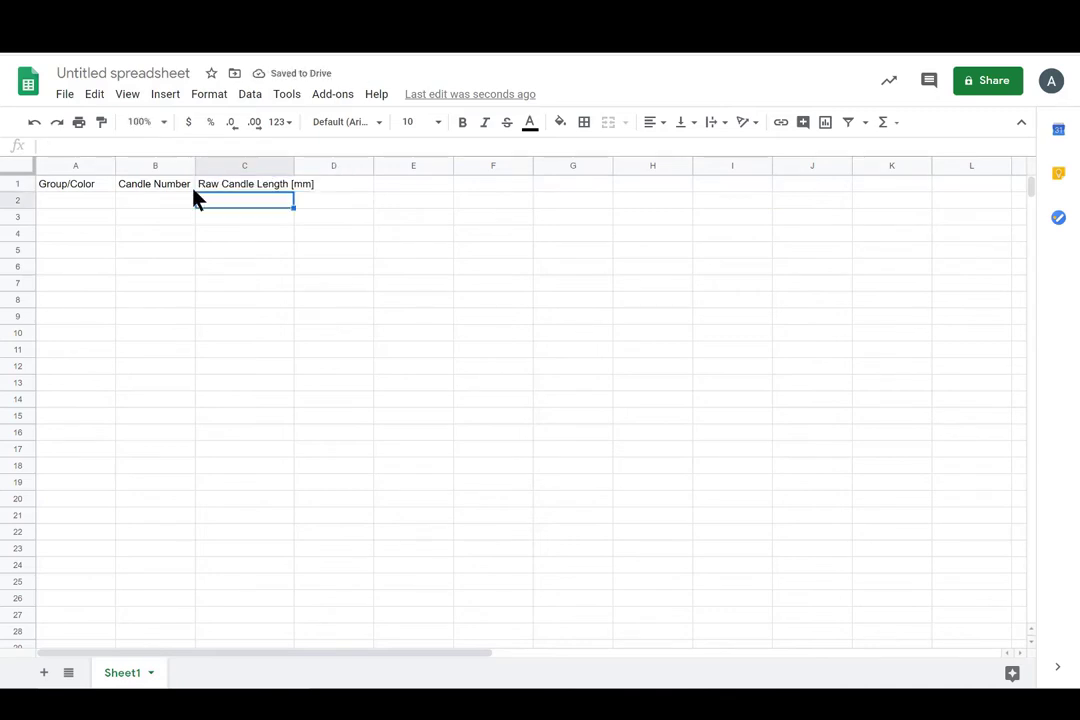
- Fill the Candle Number column from B2 to B17 with the sequence 1, 2, 3, 4 repeated four times
click(179, 204)
text(1)
key(Return)
text(2)
key(Return)
text(3)
key(Return)
text(4)
key(Return)
text(1)
key(Return)
text(2)
key(Return)
text(3)
key(Return)
text(4)
key(Return)
text(1)
key(Return)
text(2)
key(Return)
key(Return)
text(4)
key(Return)
text(1)
key(Return)
text(2)
key(Return)
text(3)
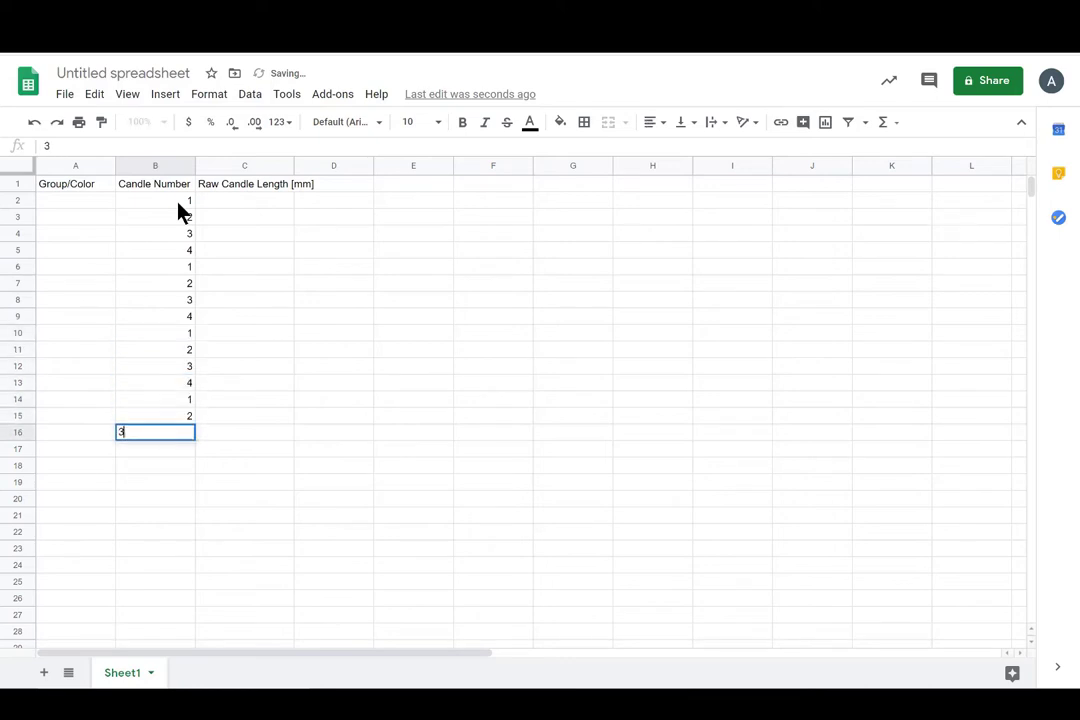
key(Return)
text(4)
key(Return)
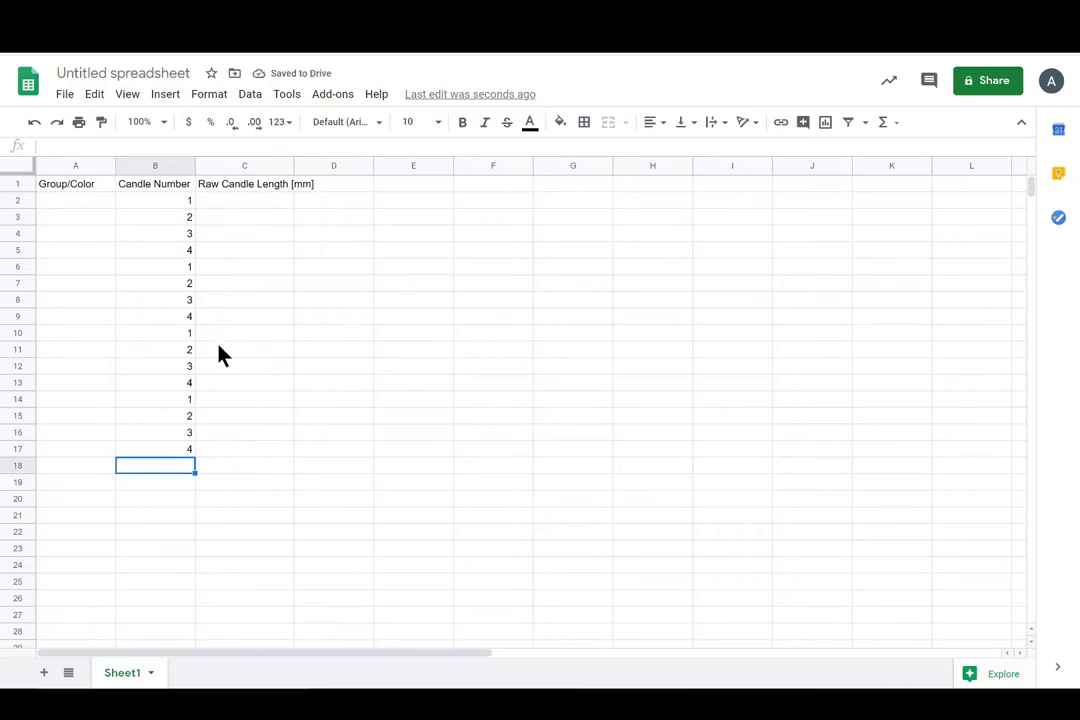
click(510, 384)
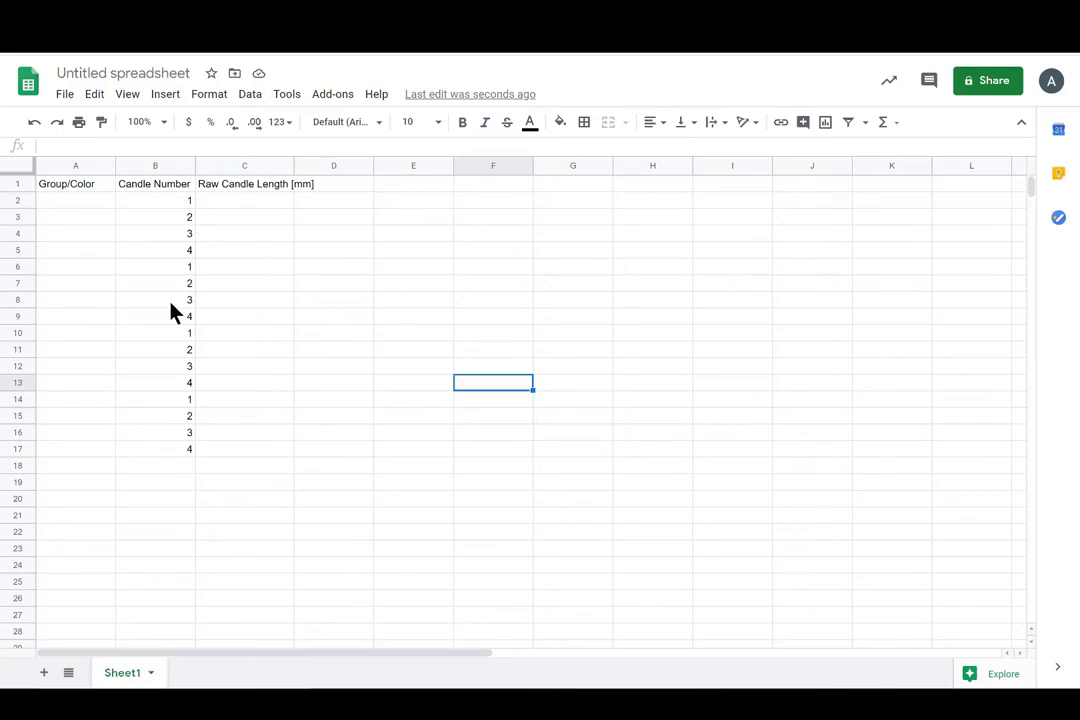
- Merge cells A2 to A5 into one group cell beside the first set of candle numbers
drag(75, 202, 77, 248)
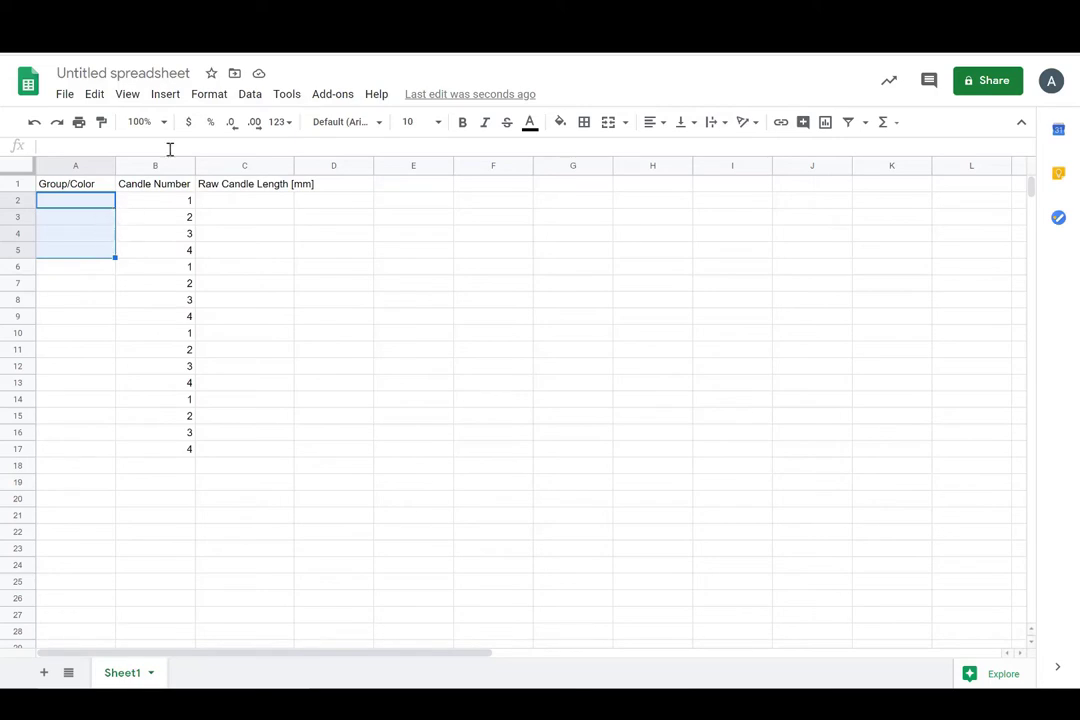
click(210, 94)
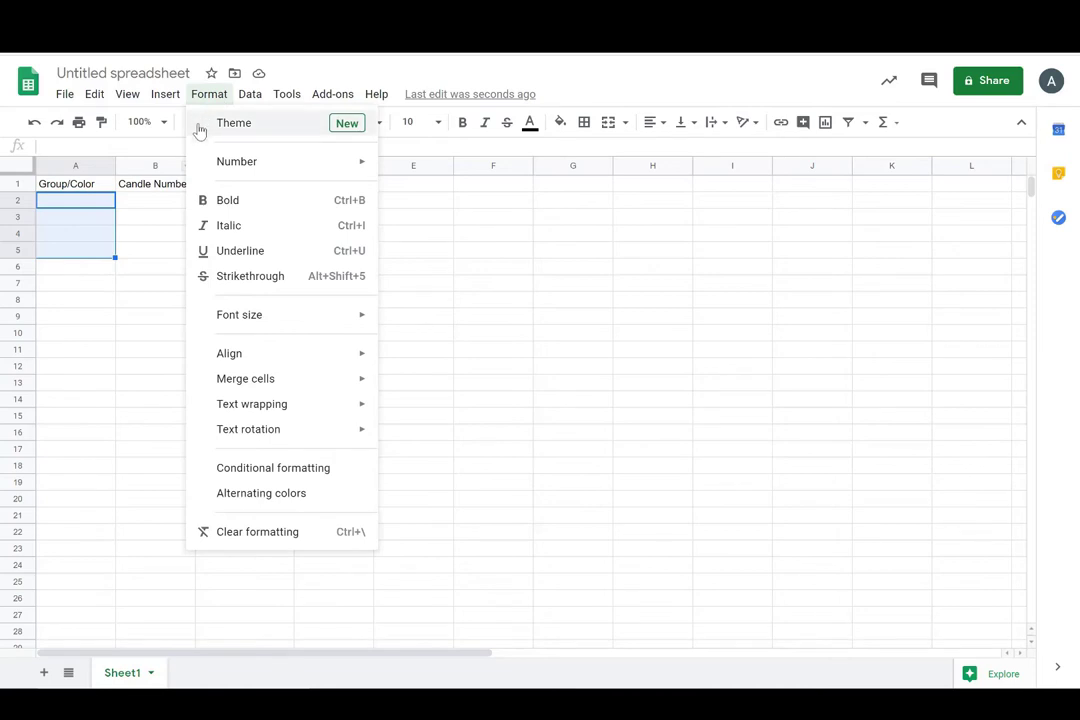
mouse_move(342, 378)
click(423, 396)
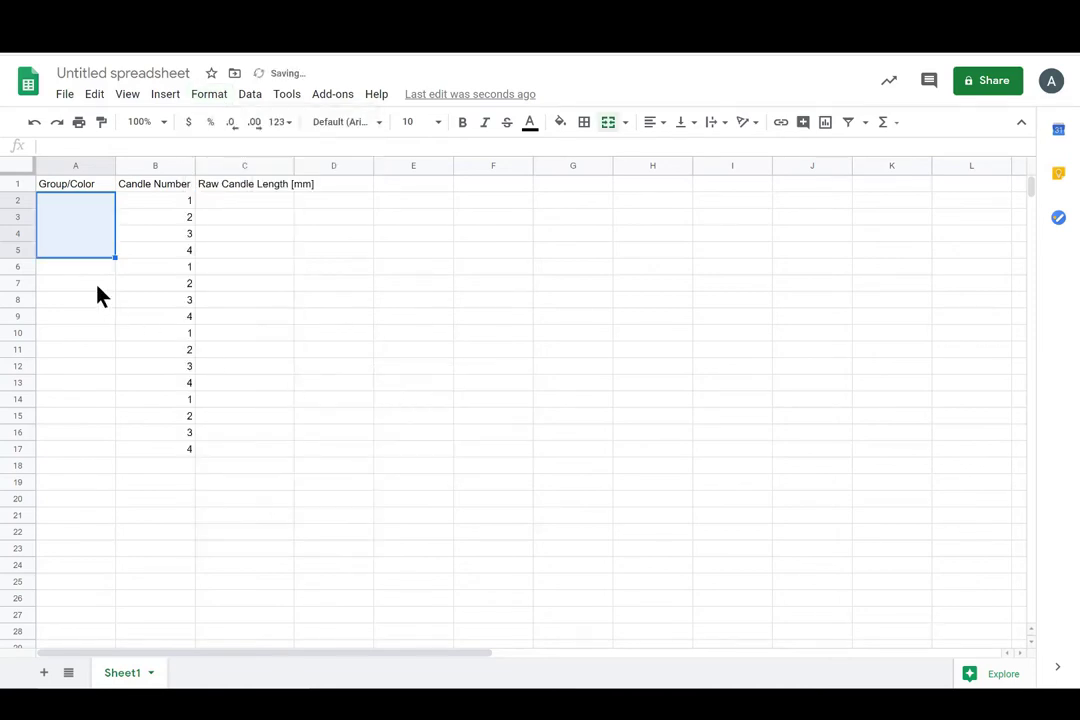
click(89, 285)
click(89, 235)
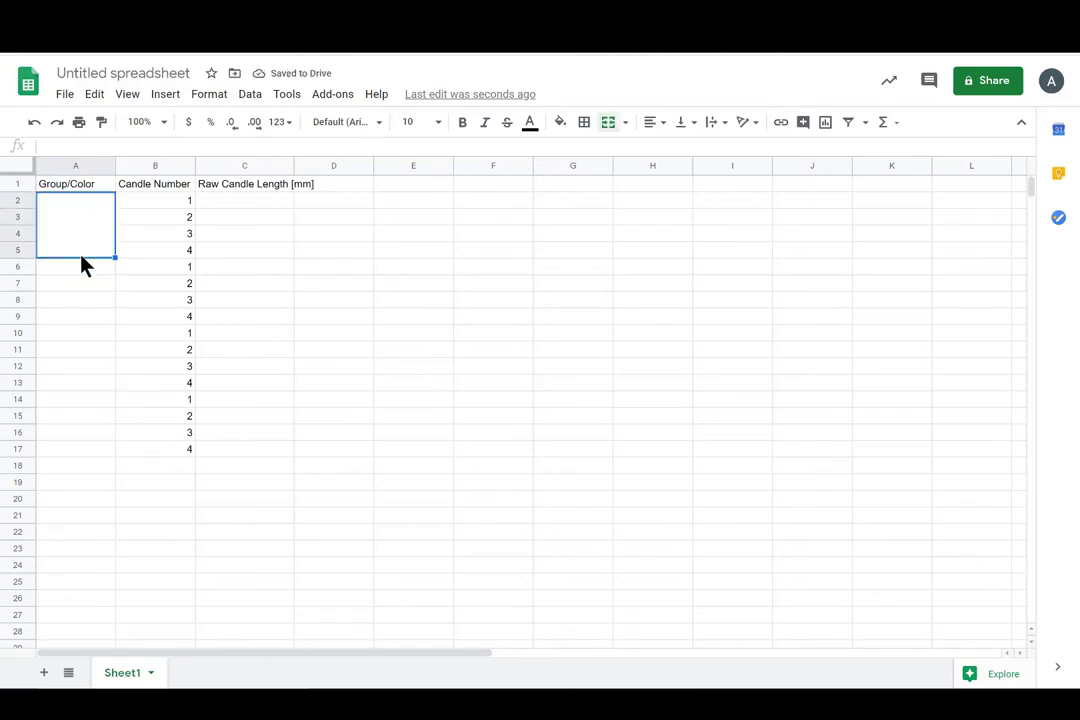
- Merge cells A6 to A9 into one group cell for the second set of candles
drag(79, 274, 79, 322)
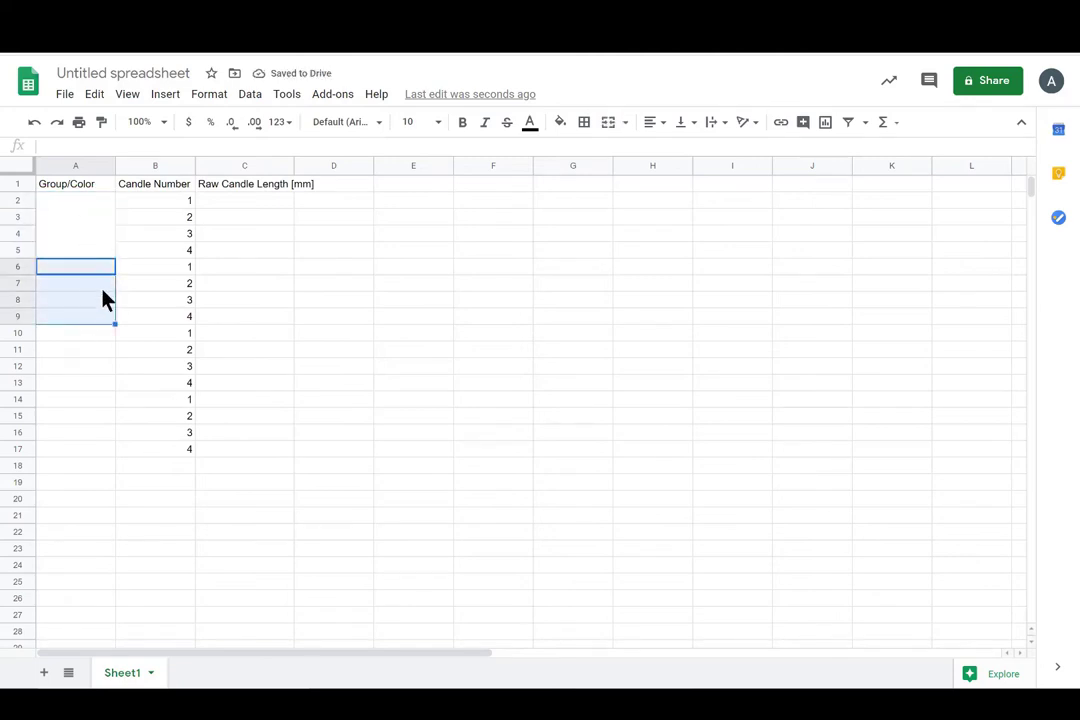
click(213, 95)
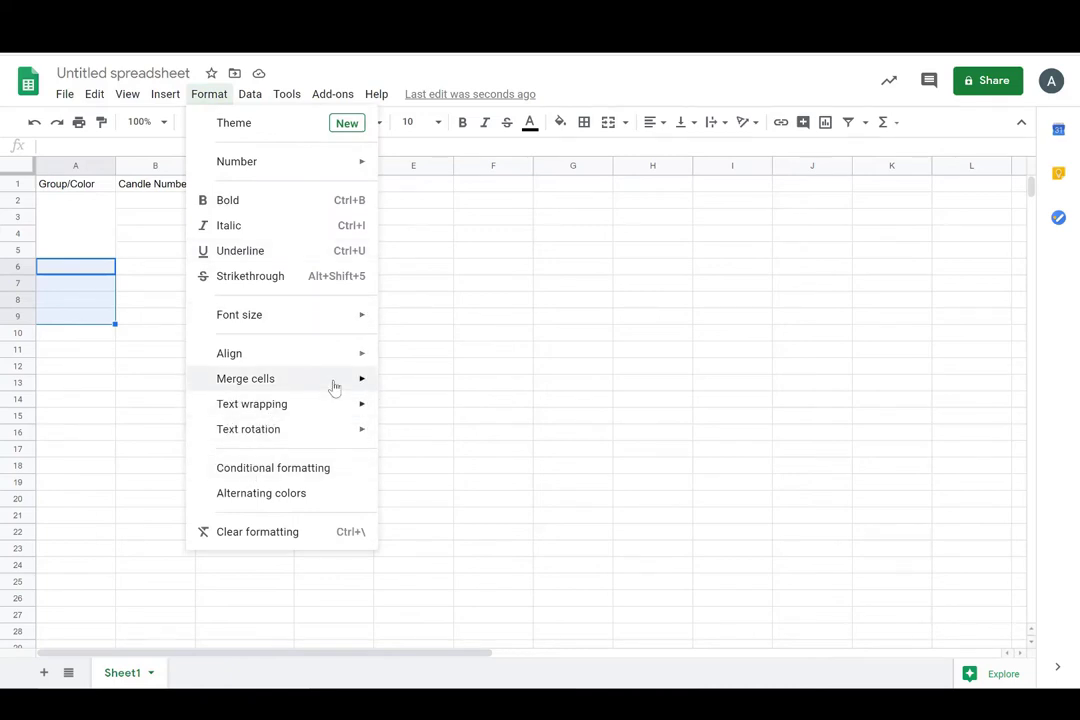
mouse_move(352, 386)
click(435, 385)
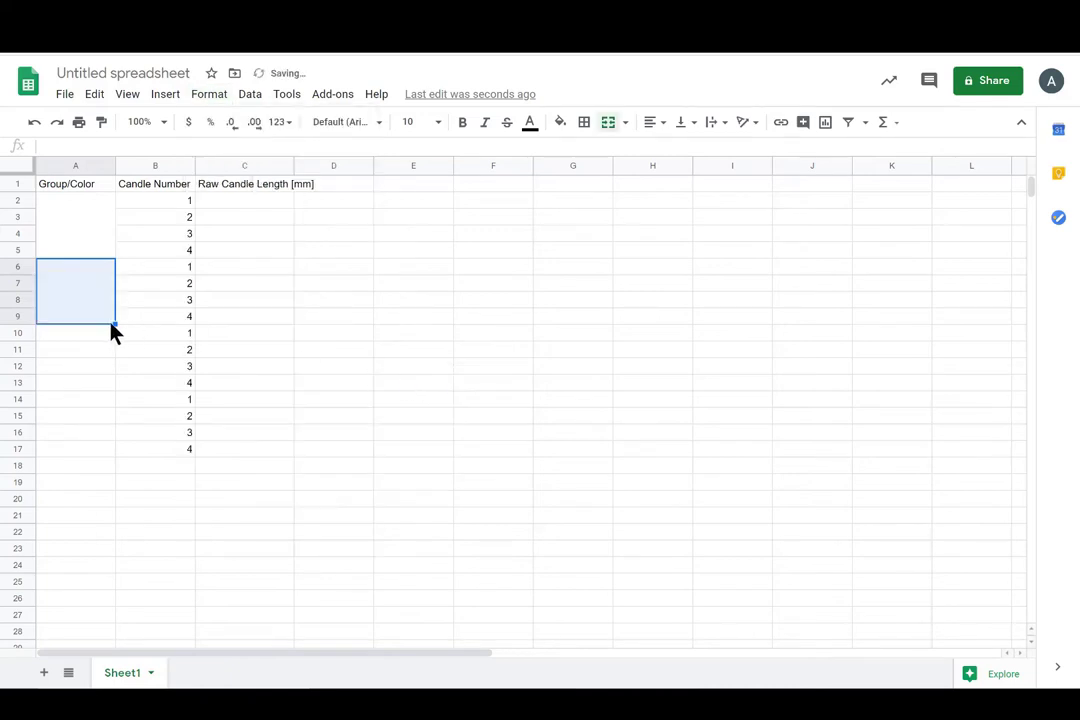
- Merge cells A10 to A13 into one group cell for the third set of candles
drag(104, 336, 106, 386)
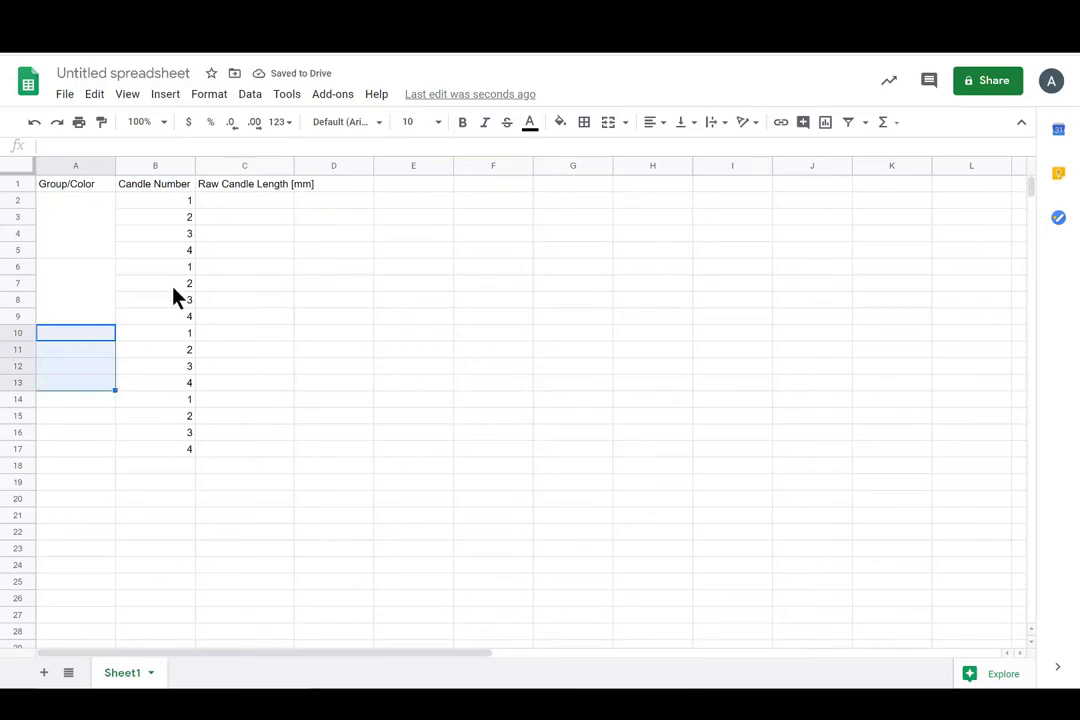
click(208, 95)
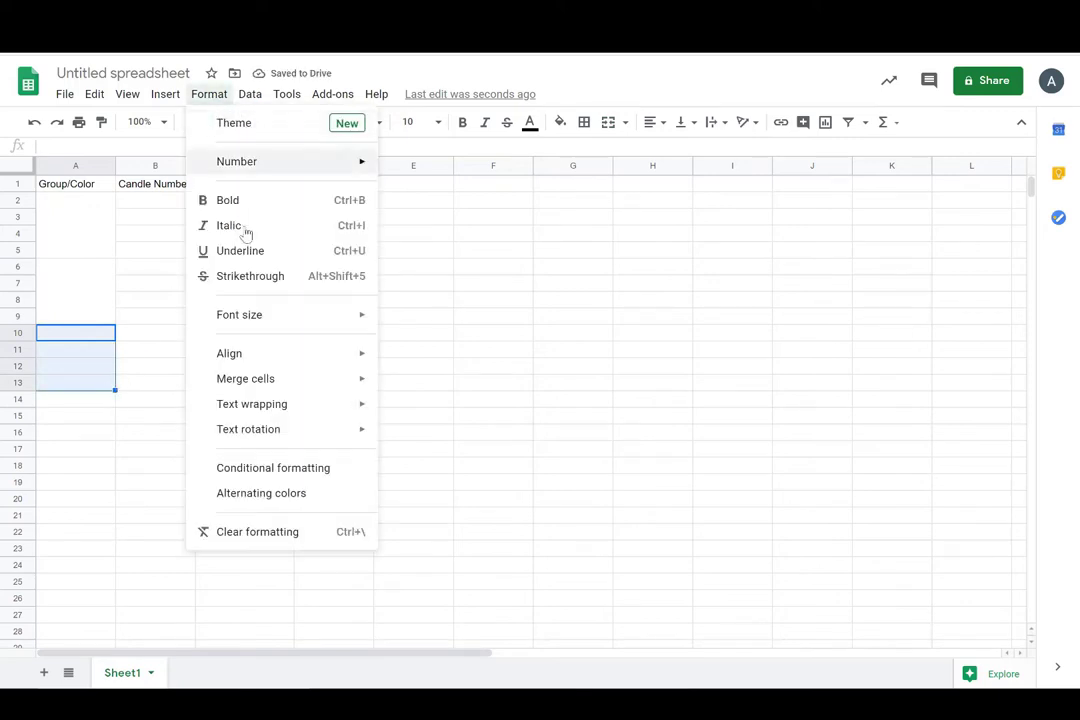
mouse_move(365, 382)
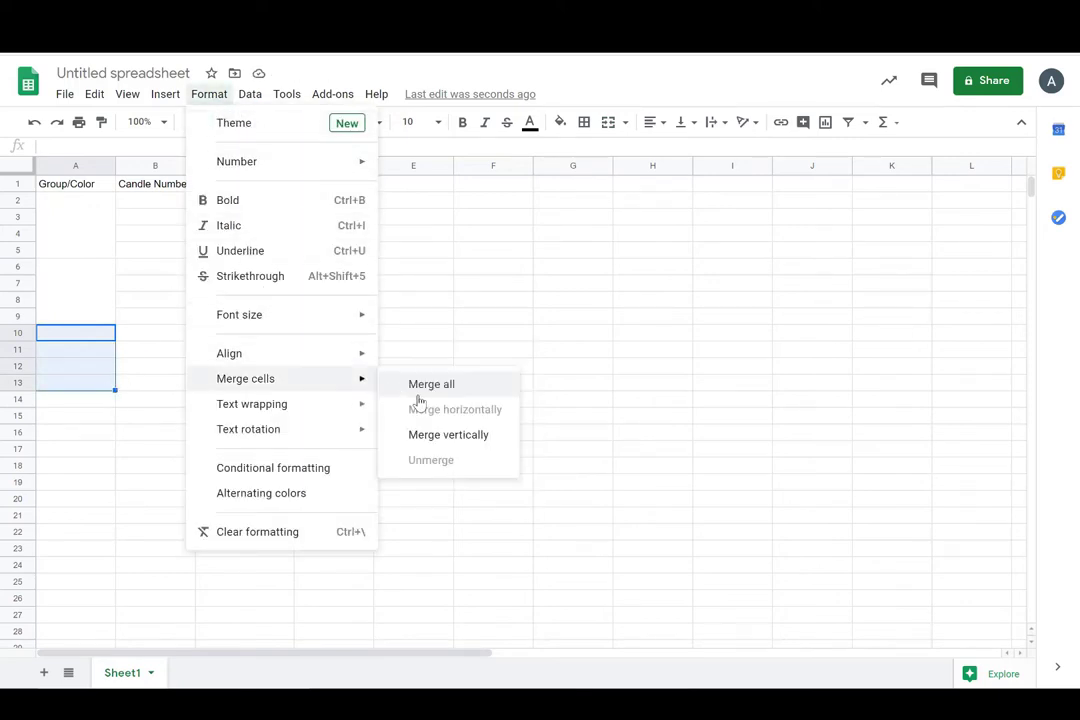
click(420, 386)
- Merge cells A14 to A17 into one group cell for the fourth set of candles
drag(93, 406, 101, 450)
click(214, 95)
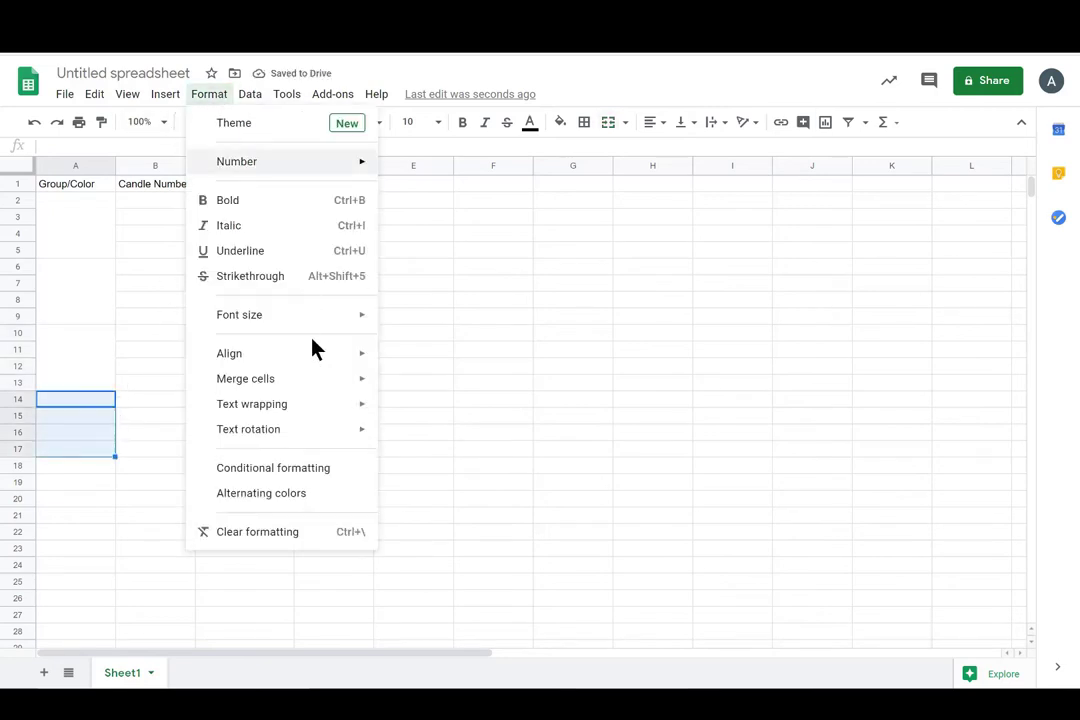
mouse_move(350, 383)
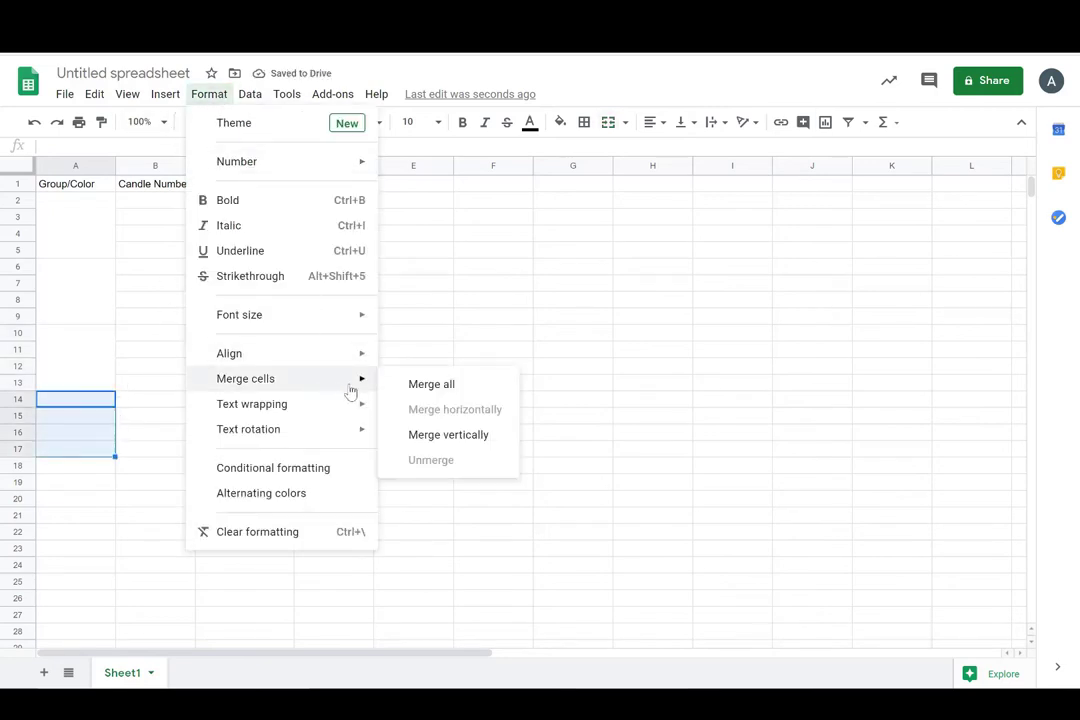
click(408, 389)
- Label the merged cell A2:A5 as "Group B, 3/4 Length, Blue"
click(50, 225)
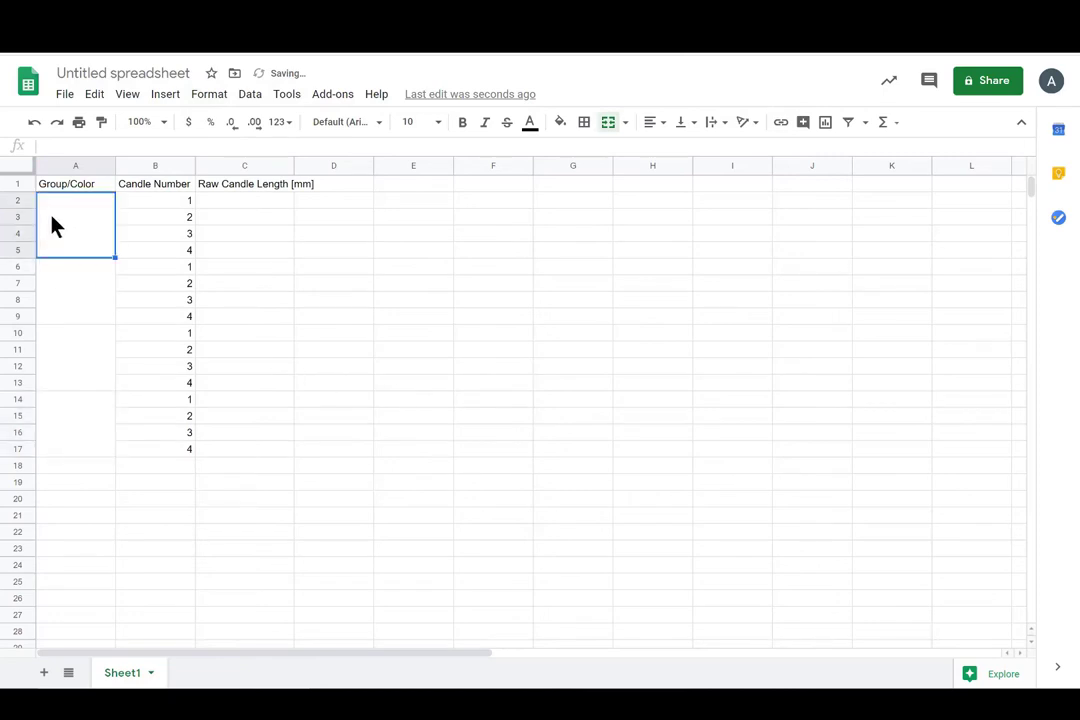
key(ctrl+z)
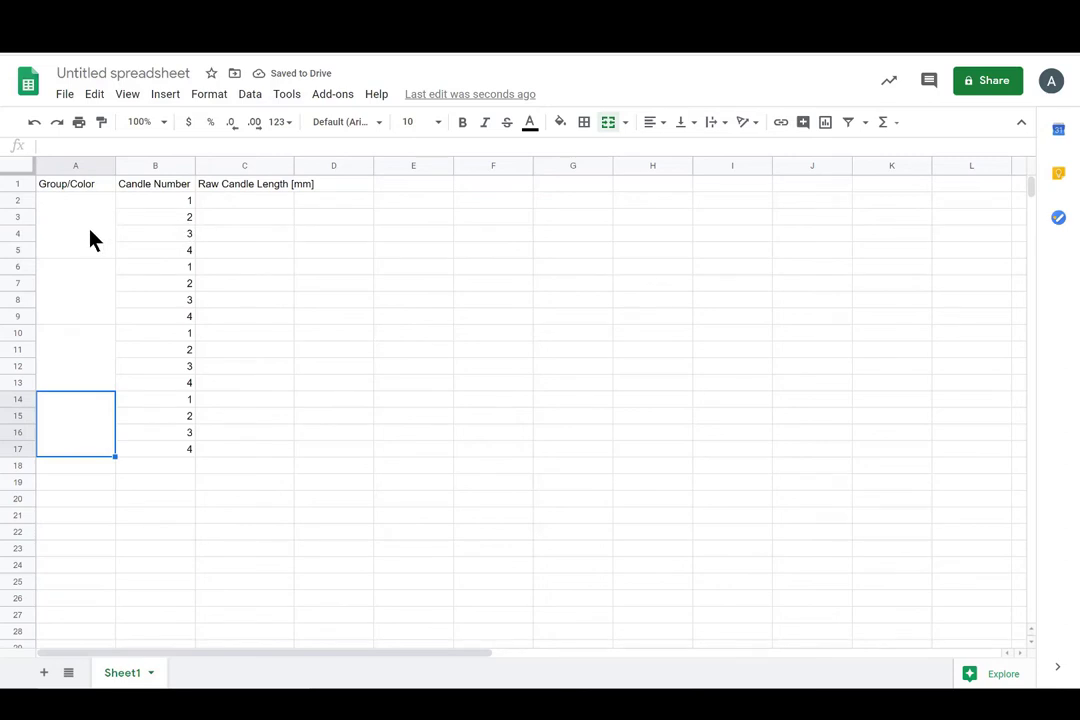
key(ctrl+z)
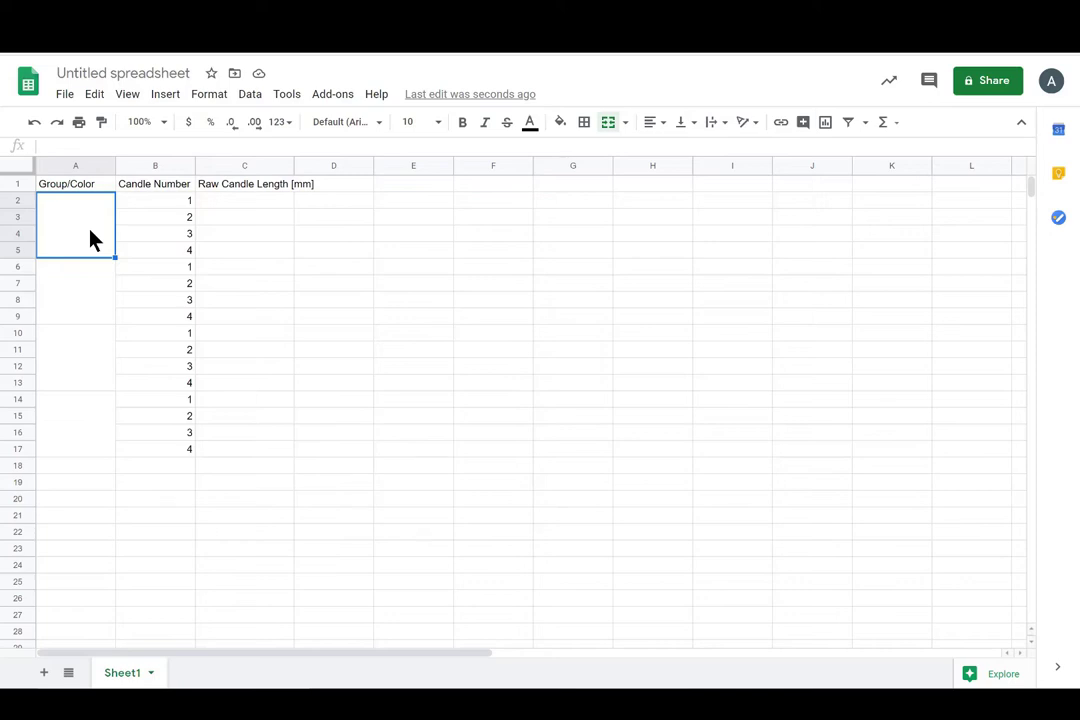
text(Group B)
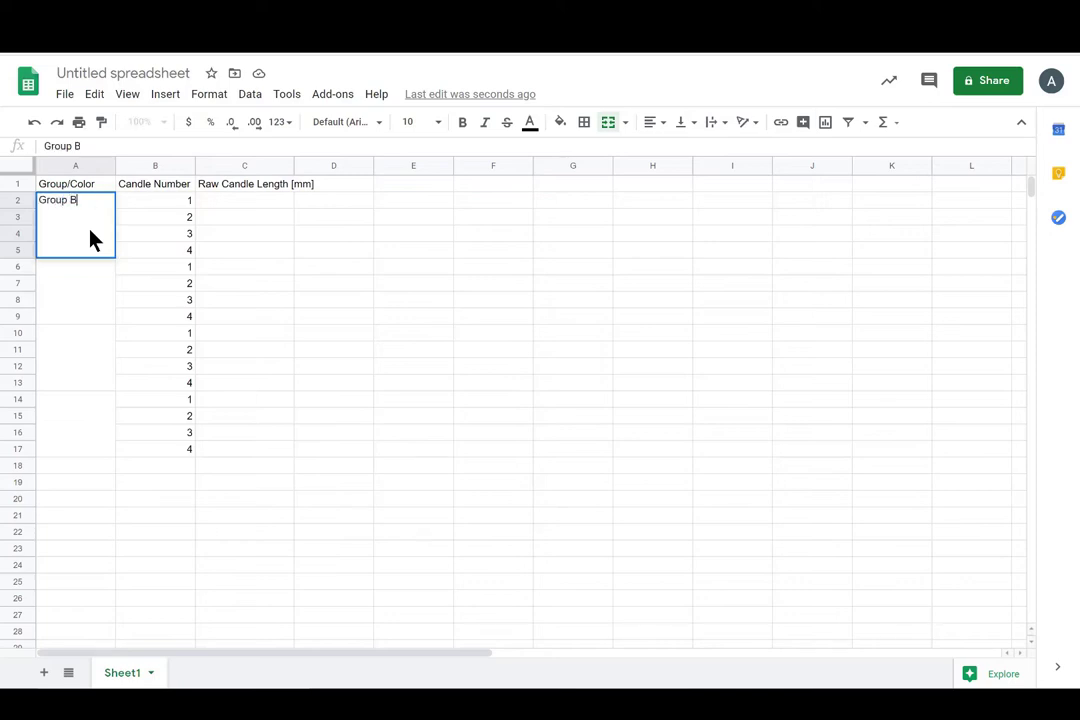
text(, 3/4 Length, Blue)
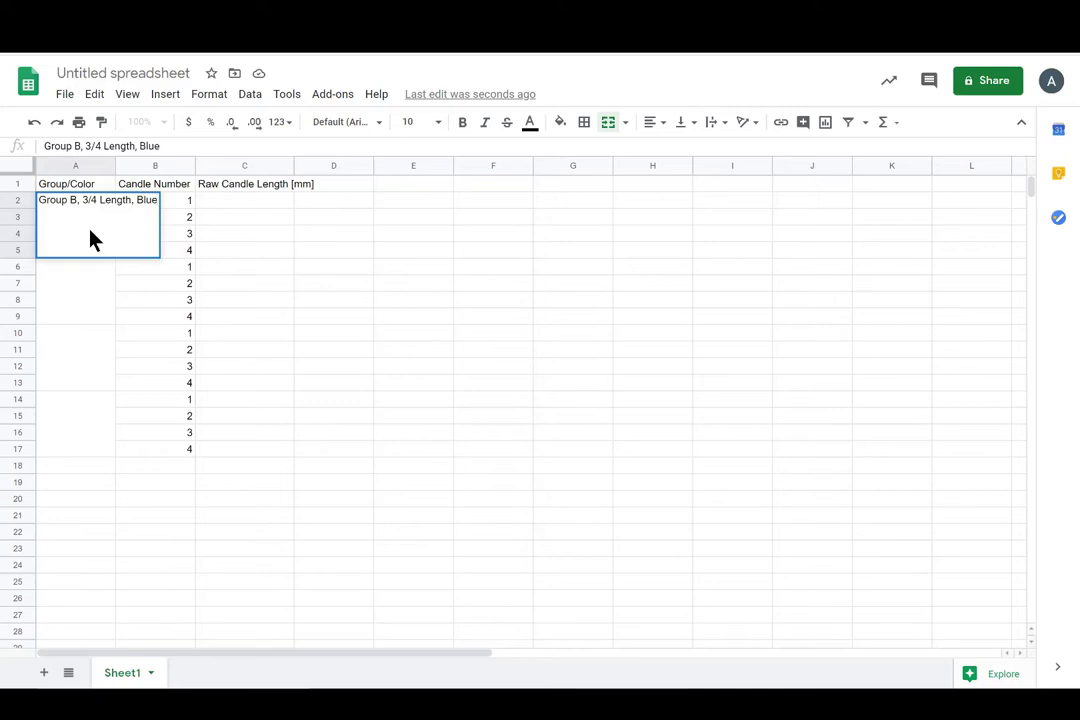
key(ctrl+Return)
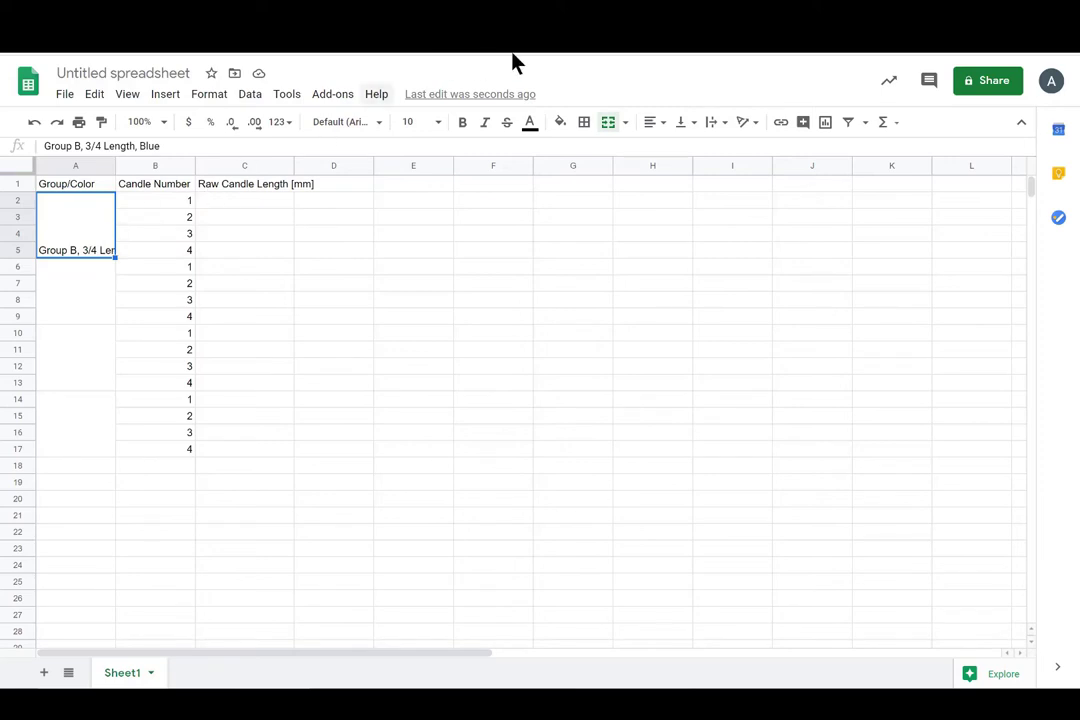
- Vertically centre the Group B label in merged cell A2:A5 and wrap its text
click(685, 122)
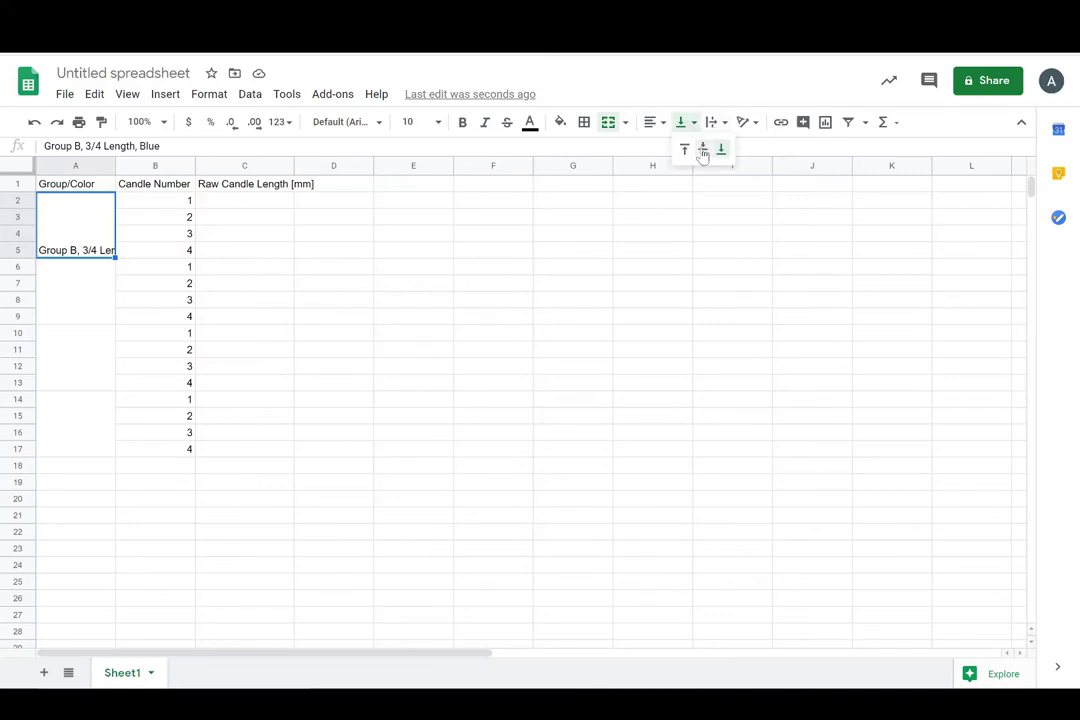
click(703, 148)
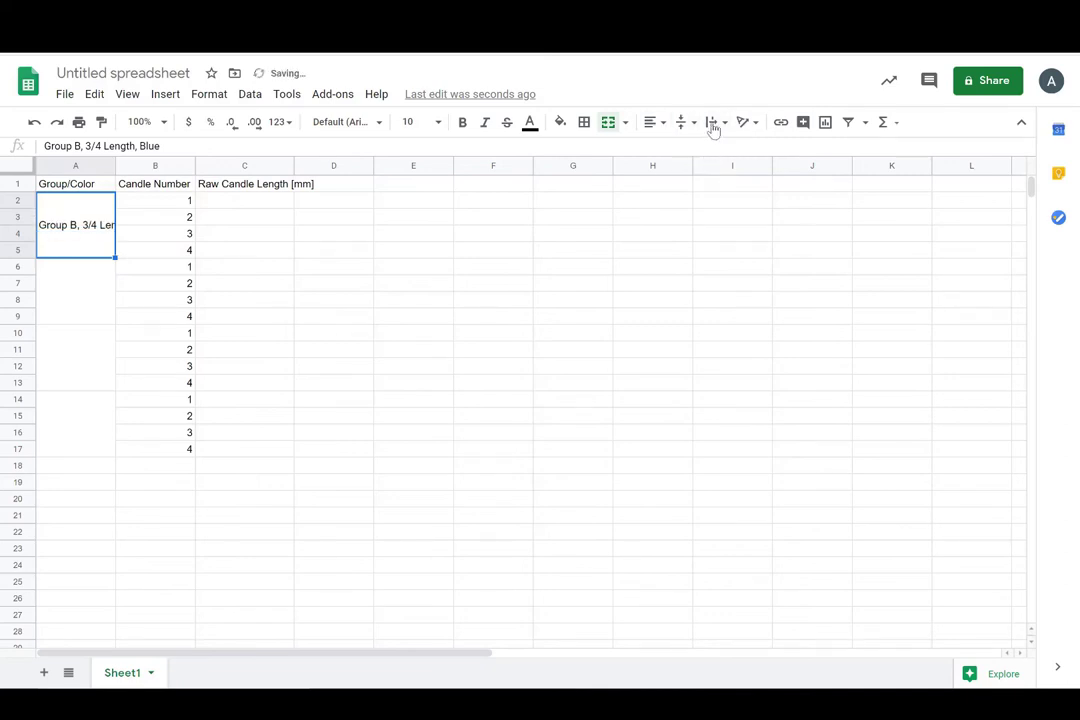
click(713, 129)
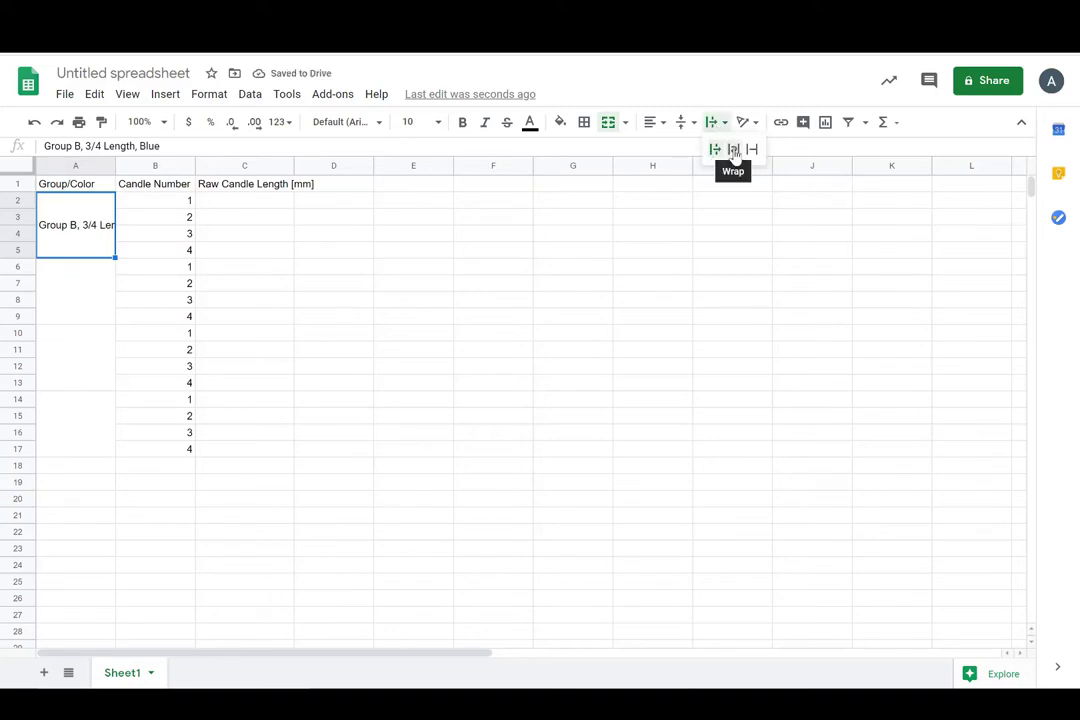
click(734, 150)
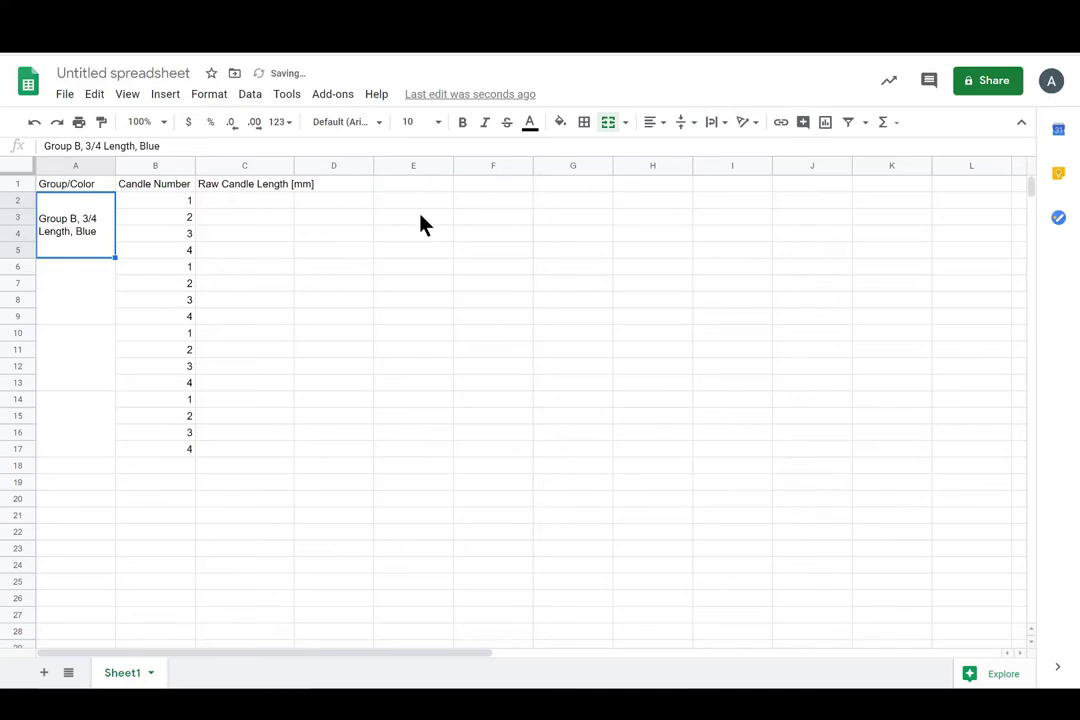
- Label the merged cell A6:A9 as "Group C, 1/2 Length, Green"
click(71, 297)
text(Group V)
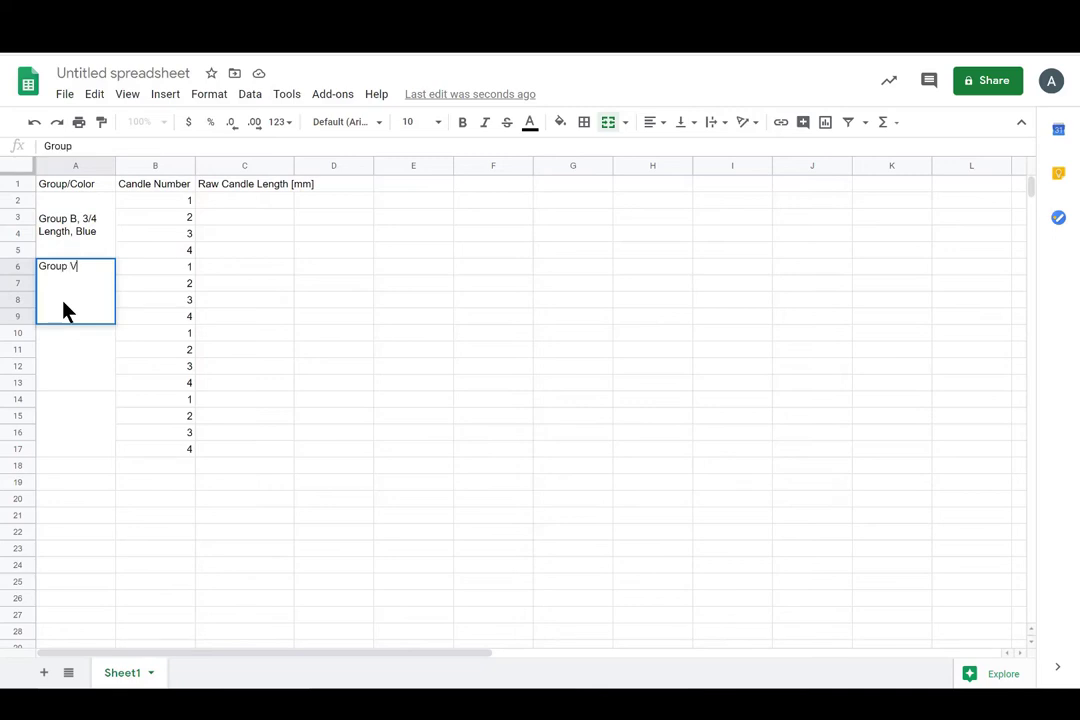
key(BackSpace)
text(C, 1/2 )
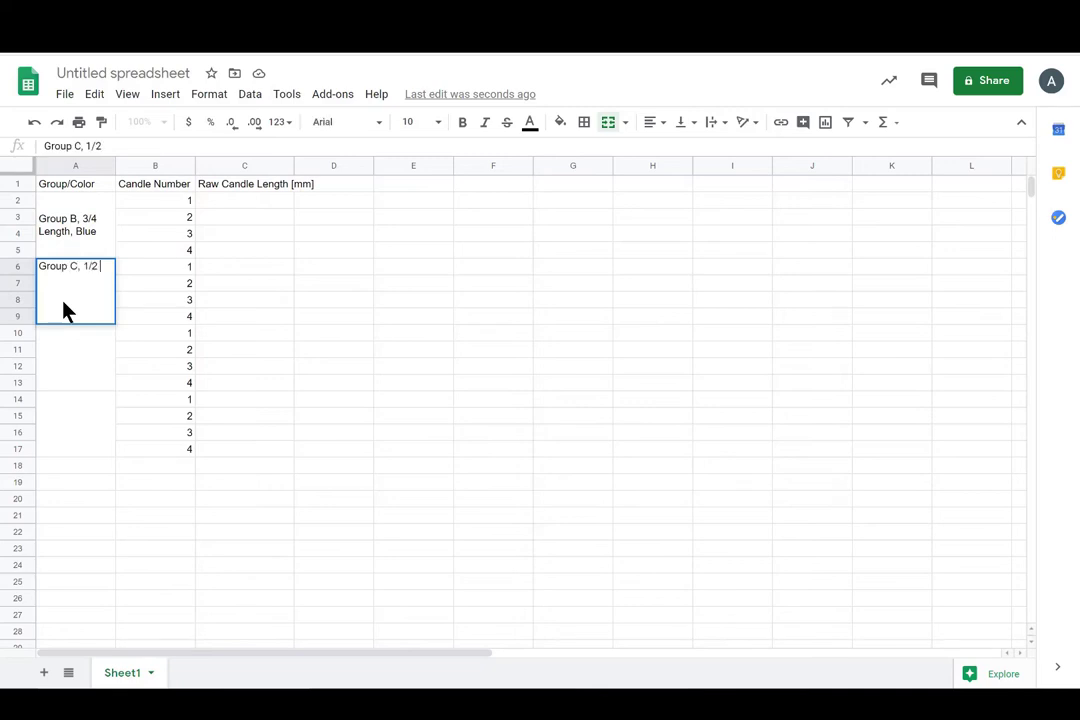
text(Length,)
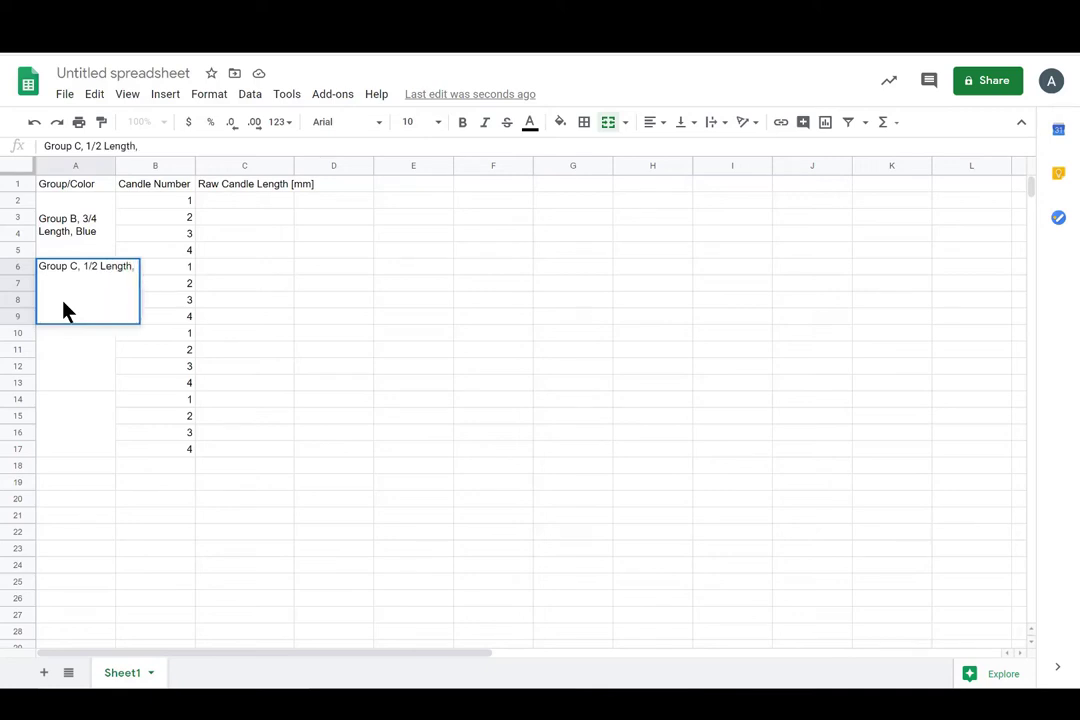
text( Green)
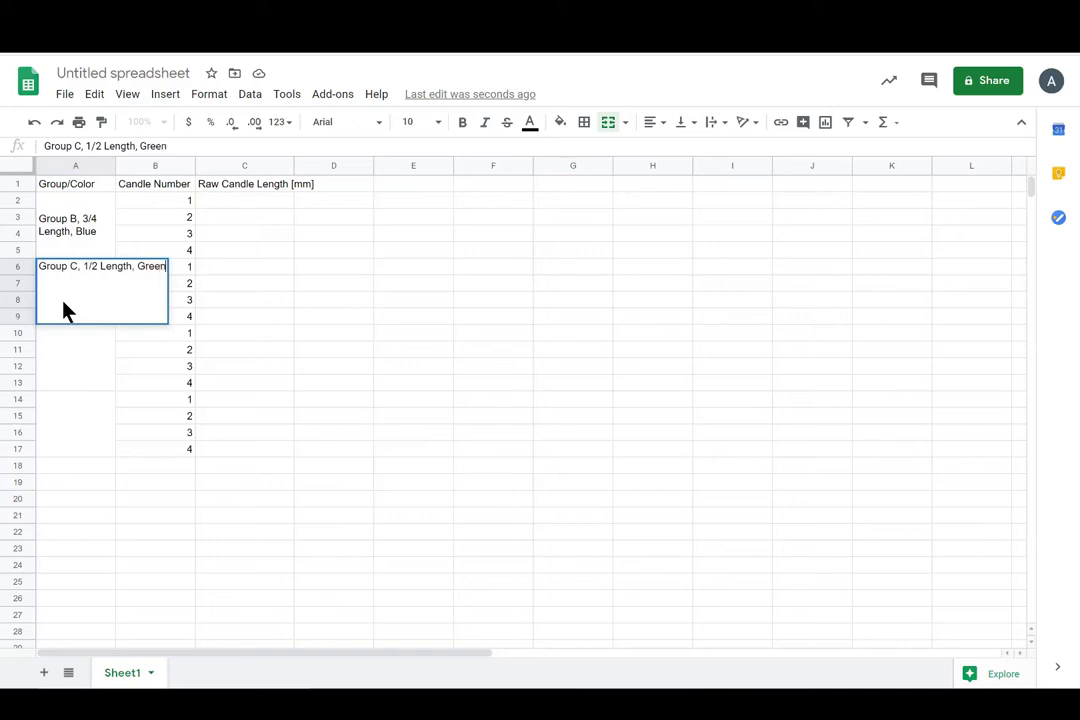
key(ctrl+Return)
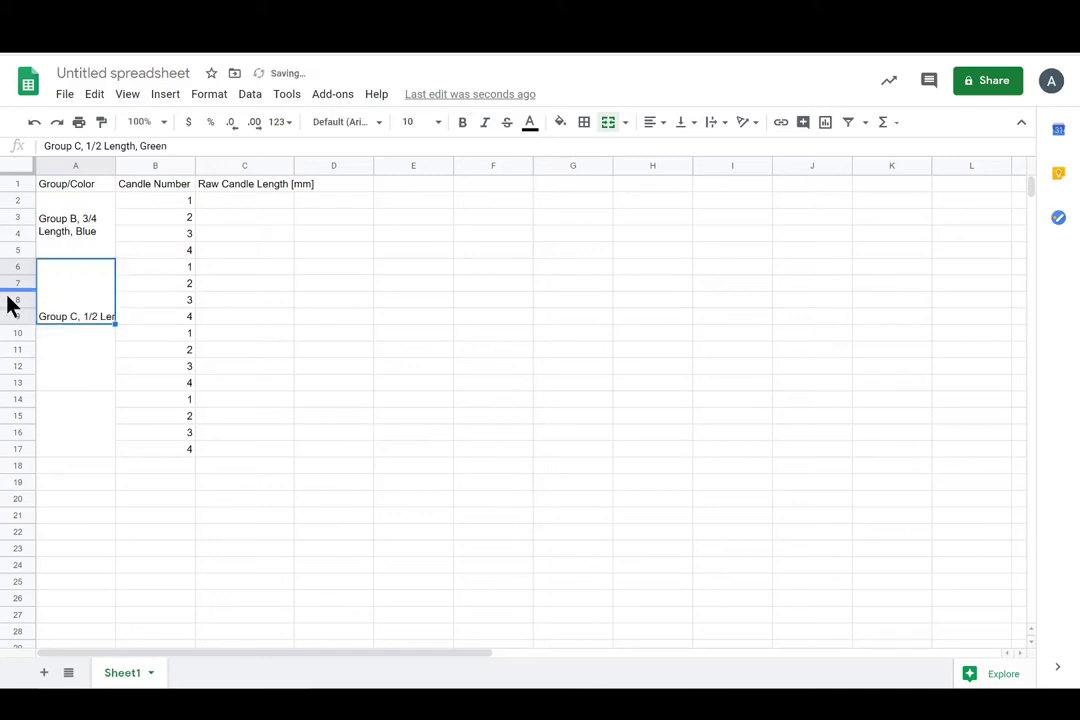
- Apply middle vertical alignment and text wrapping to the group cells in A6:A17
shift+click(78, 440)
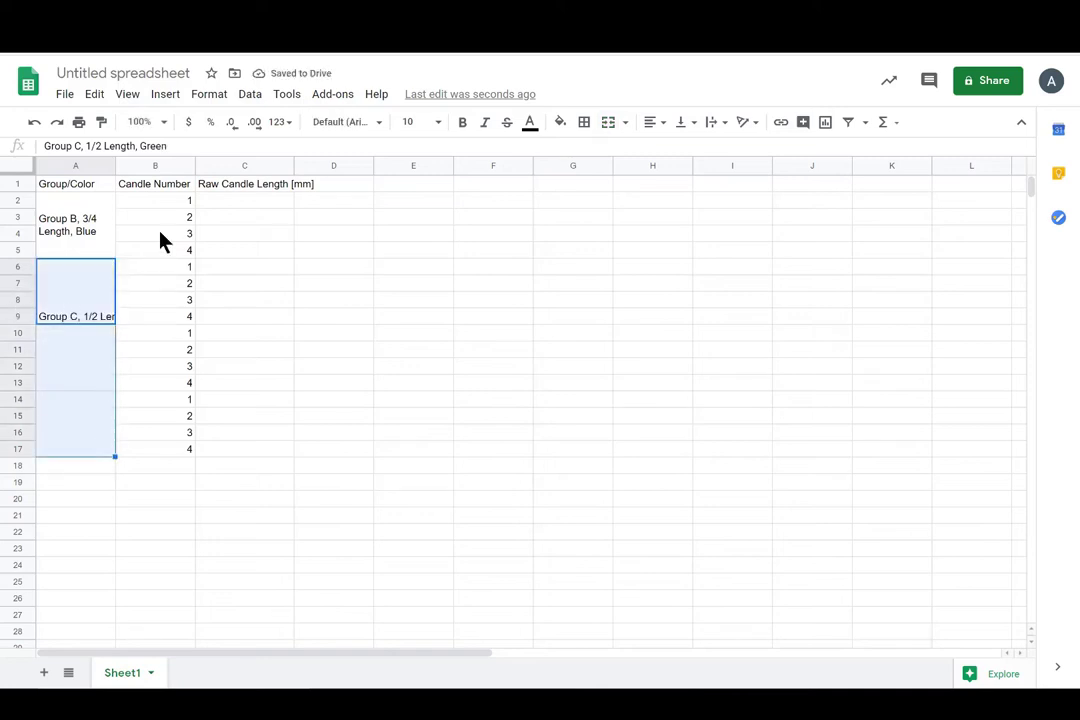
click(683, 122)
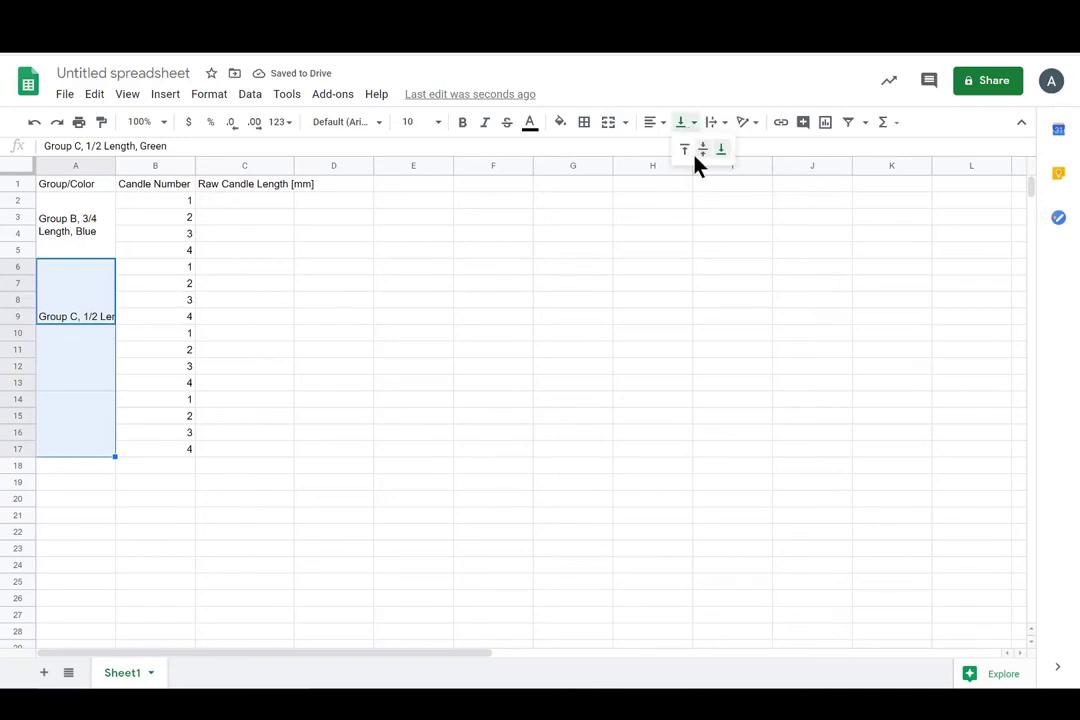
click(701, 147)
click(716, 122)
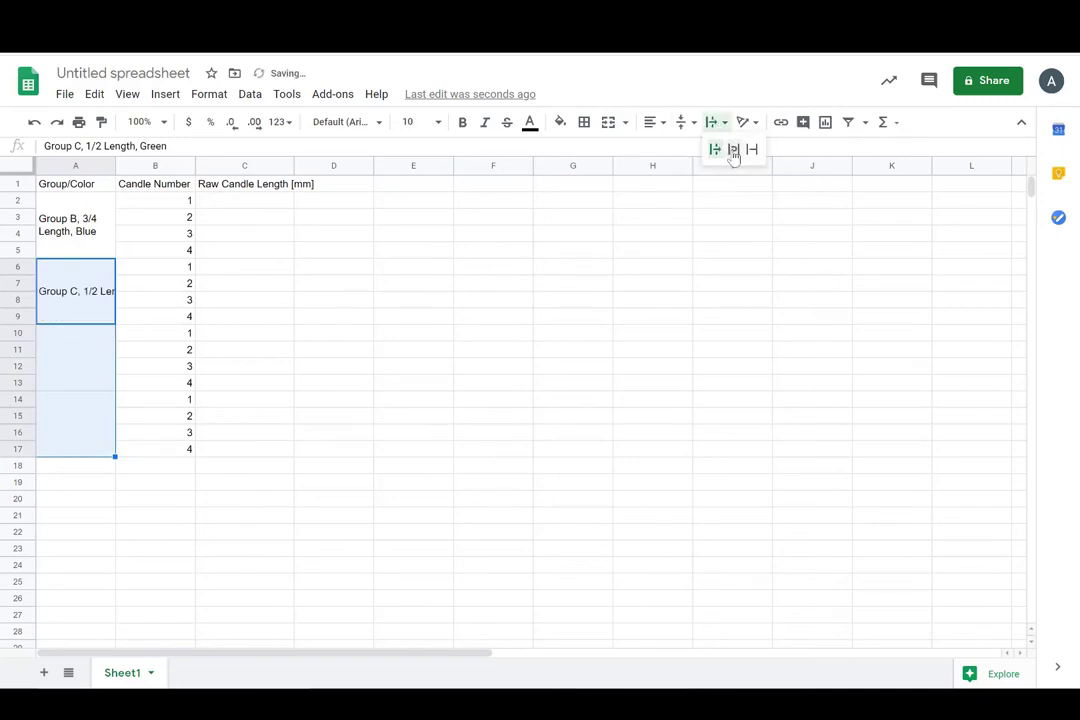
click(735, 150)
- Label the merged cell A10:A13 as "Group D, 1/3 Length, Pink"
click(92, 366)
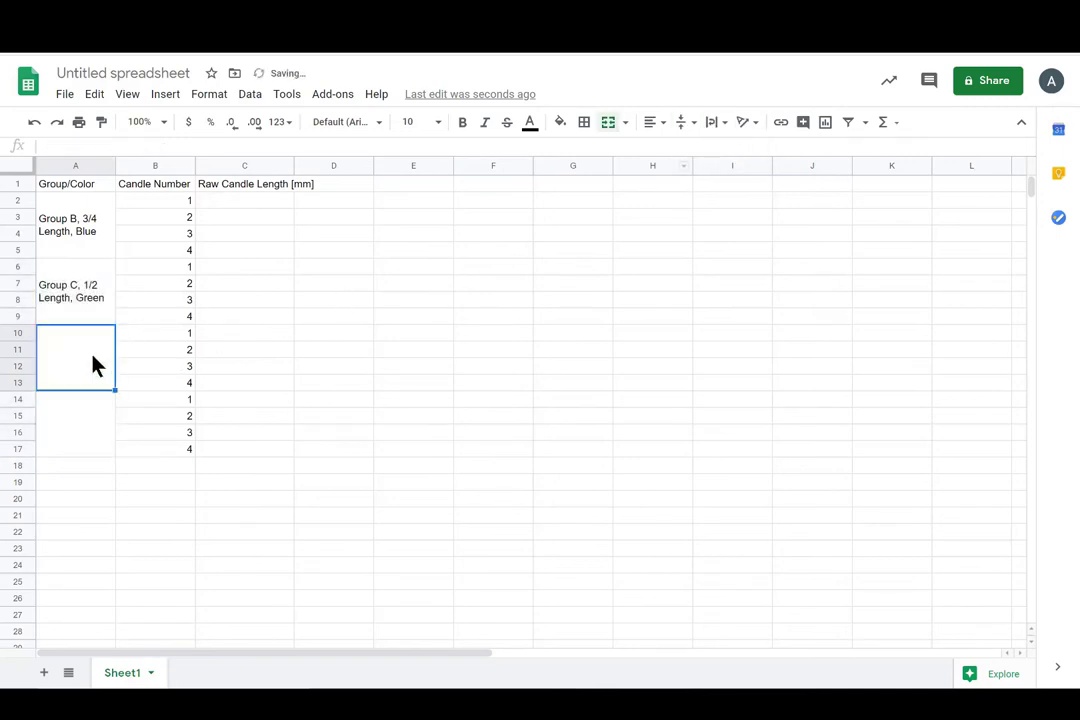
text(Group D)
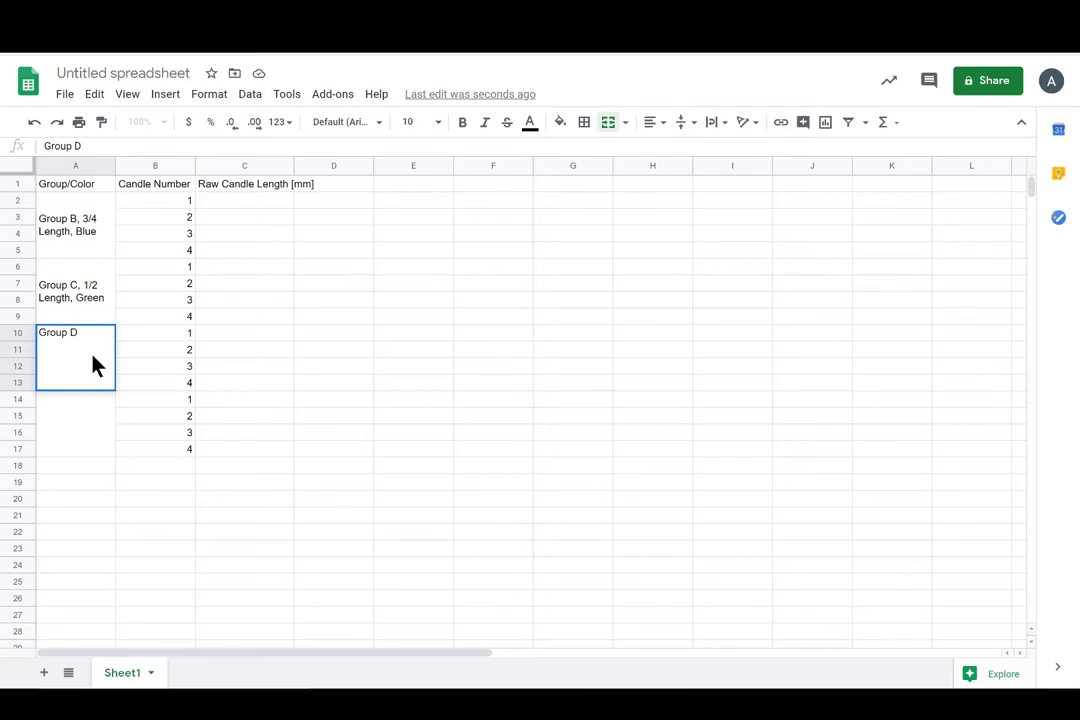
text(, 1/3 Lengt)
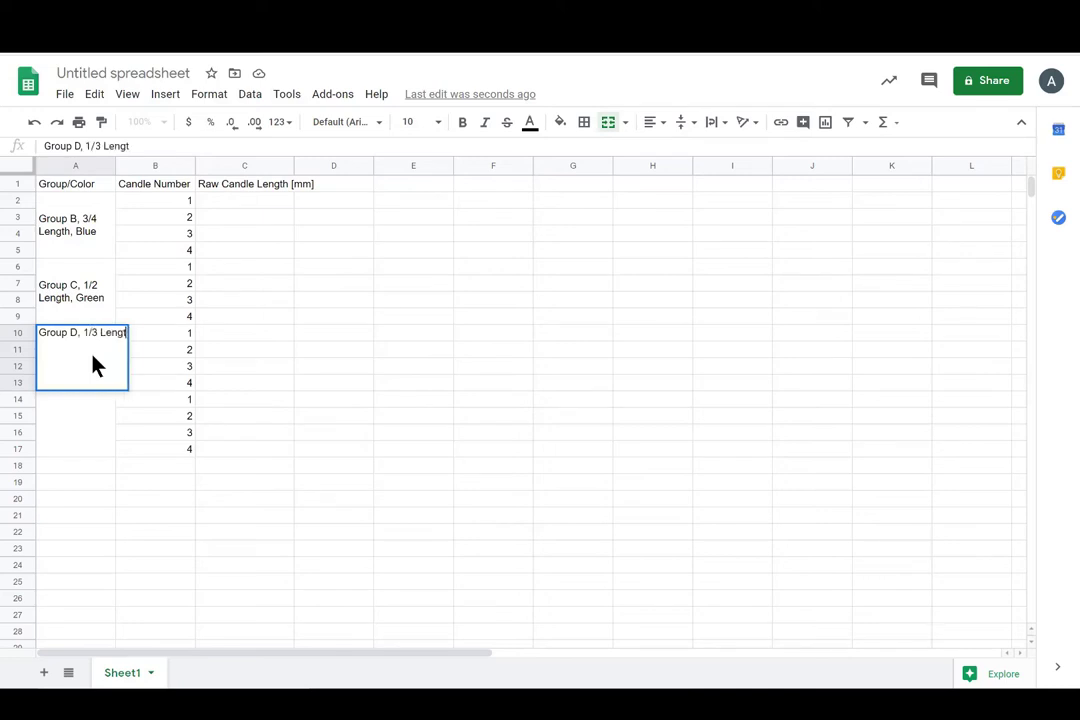
text(h, )
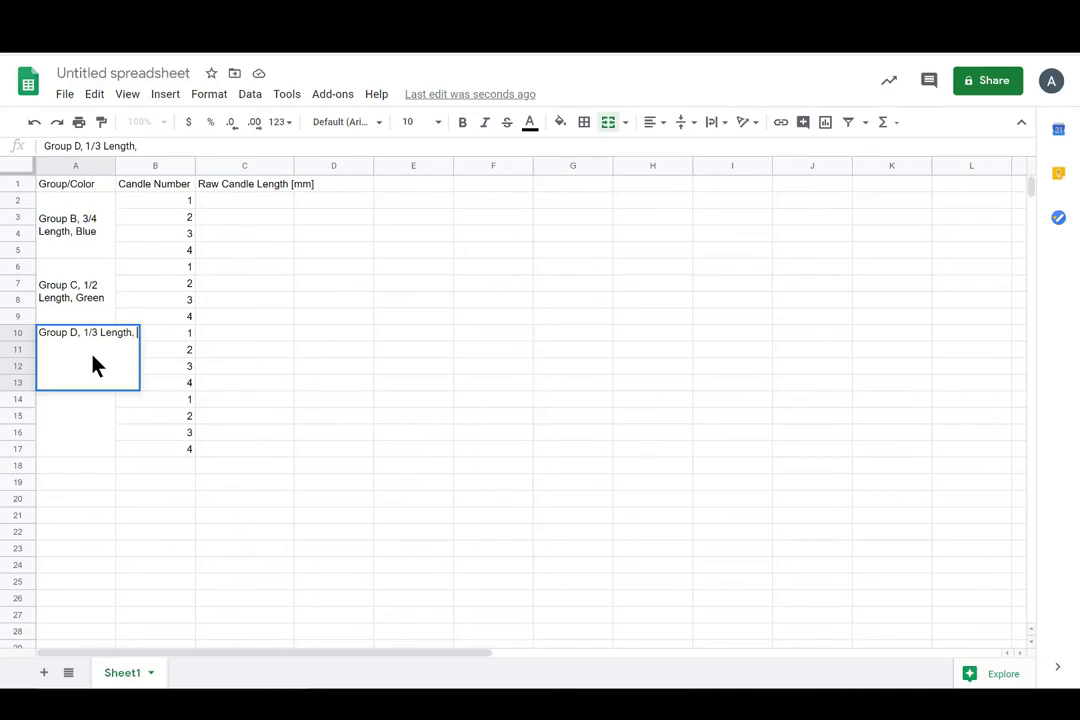
text(Pink)
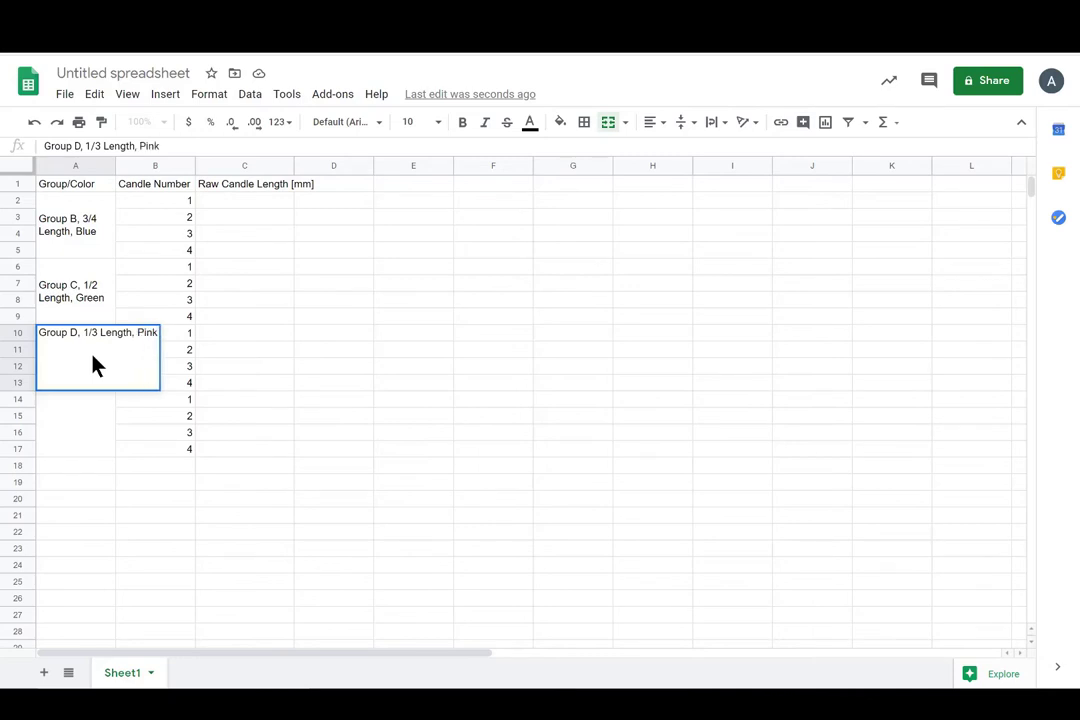
click(92, 366)
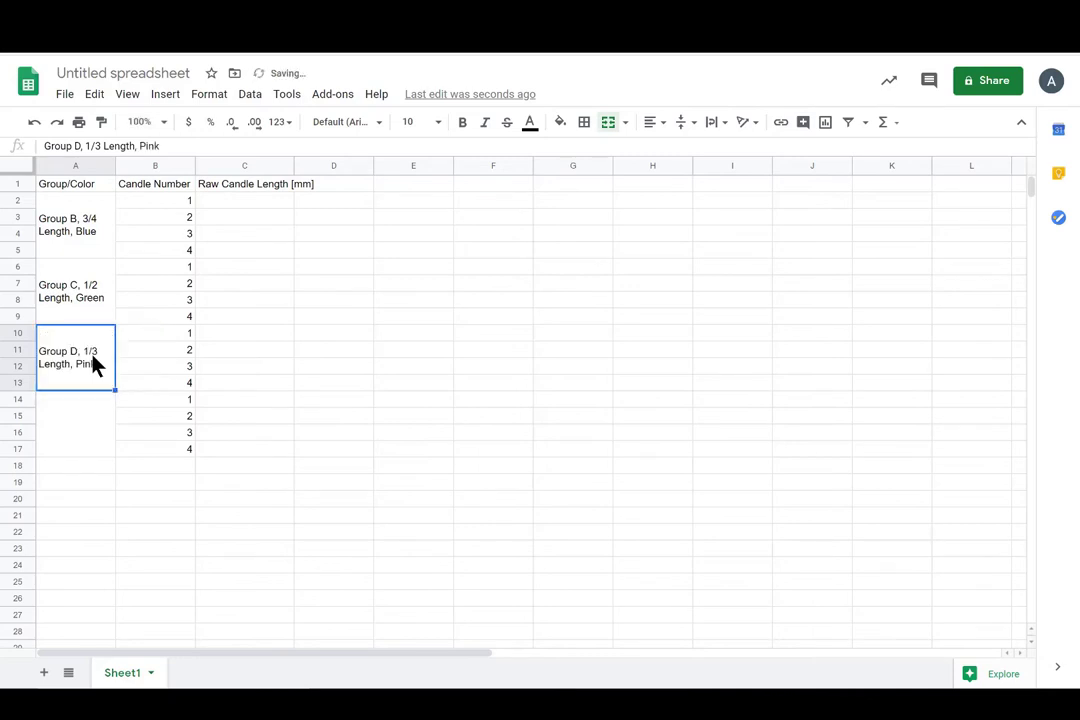
- Label the merged cell A14:A17 as "Group E, 1/4 Length, Yellow"
click(84, 424)
text(Group E)
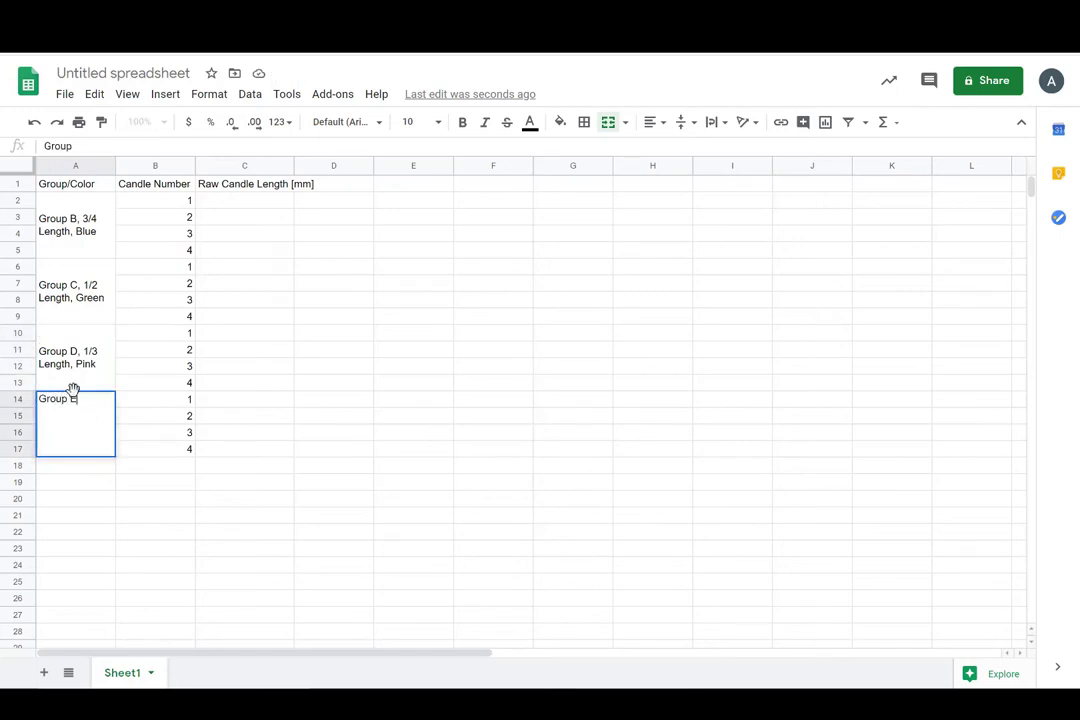
text(, 1/4 Length, )
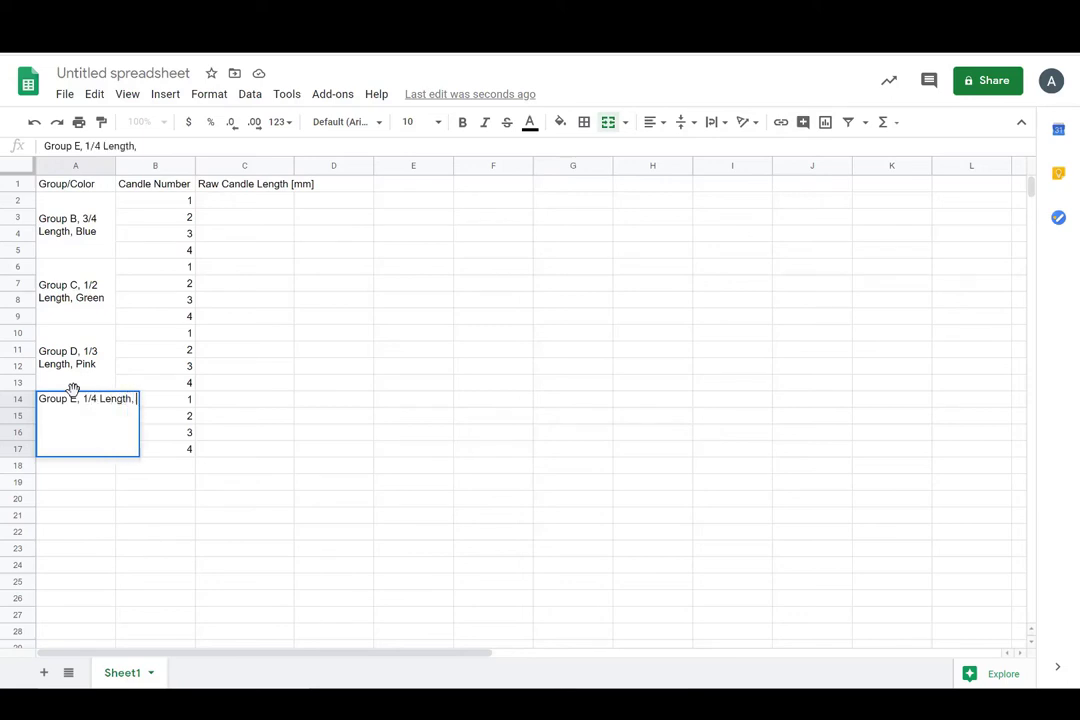
text(Ye)
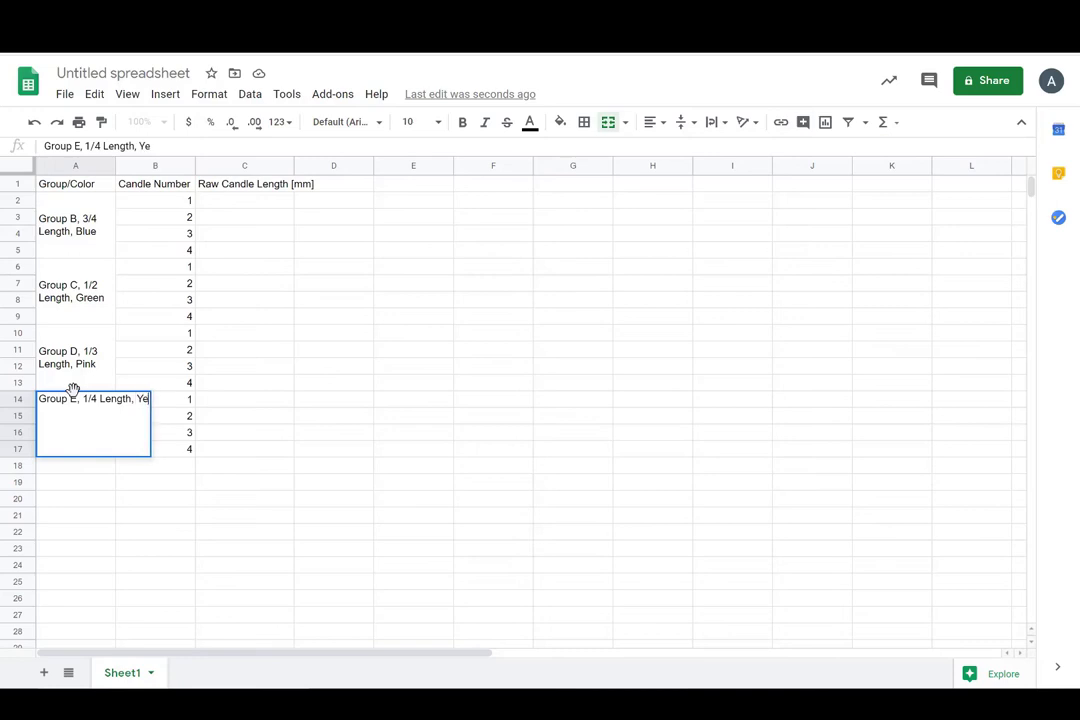
text(llow)
click(73, 388)
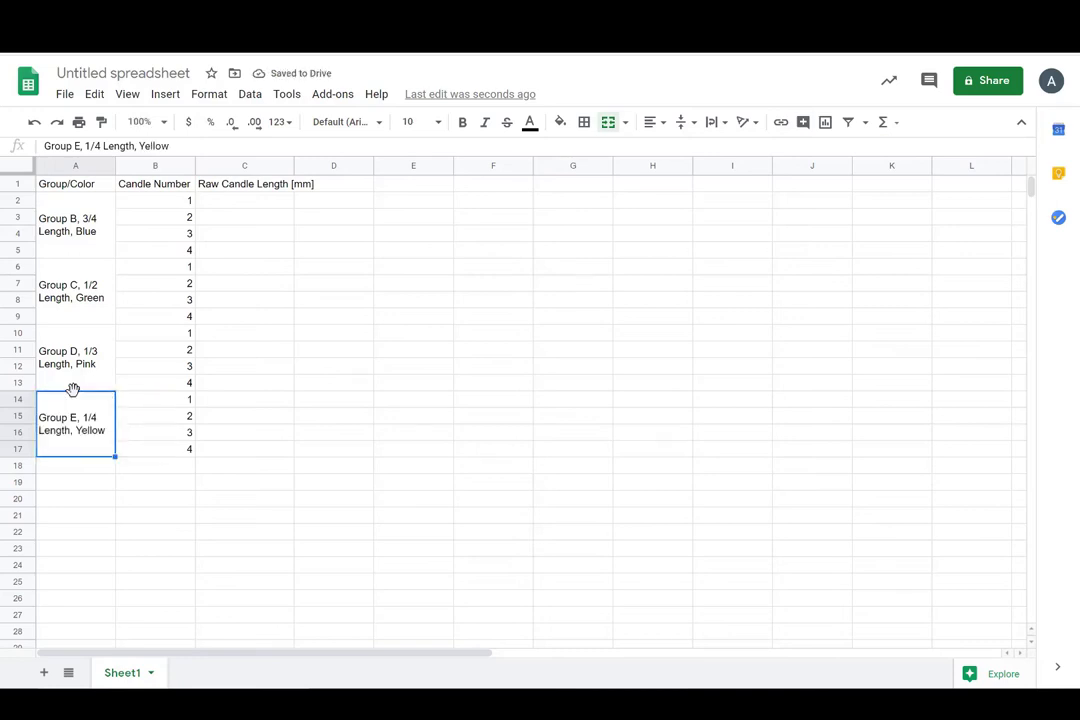
- Widen column C so the "Raw Candle Length [mm]" header fits within it
drag(244, 201, 277, 450)
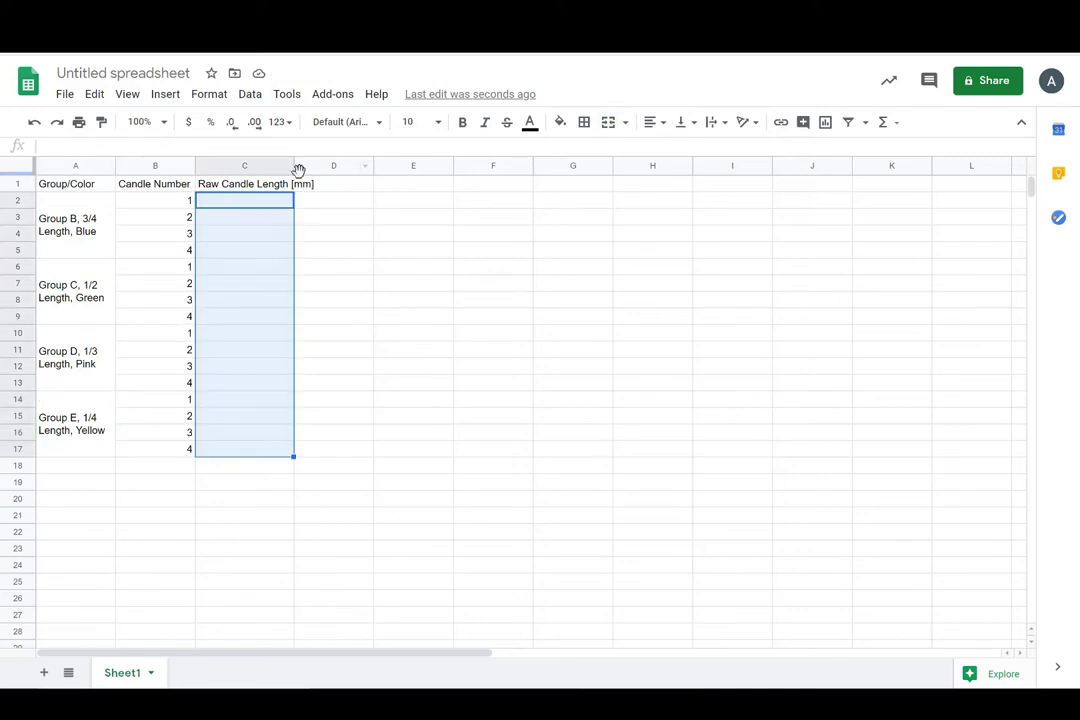
drag(292, 166, 326, 170)
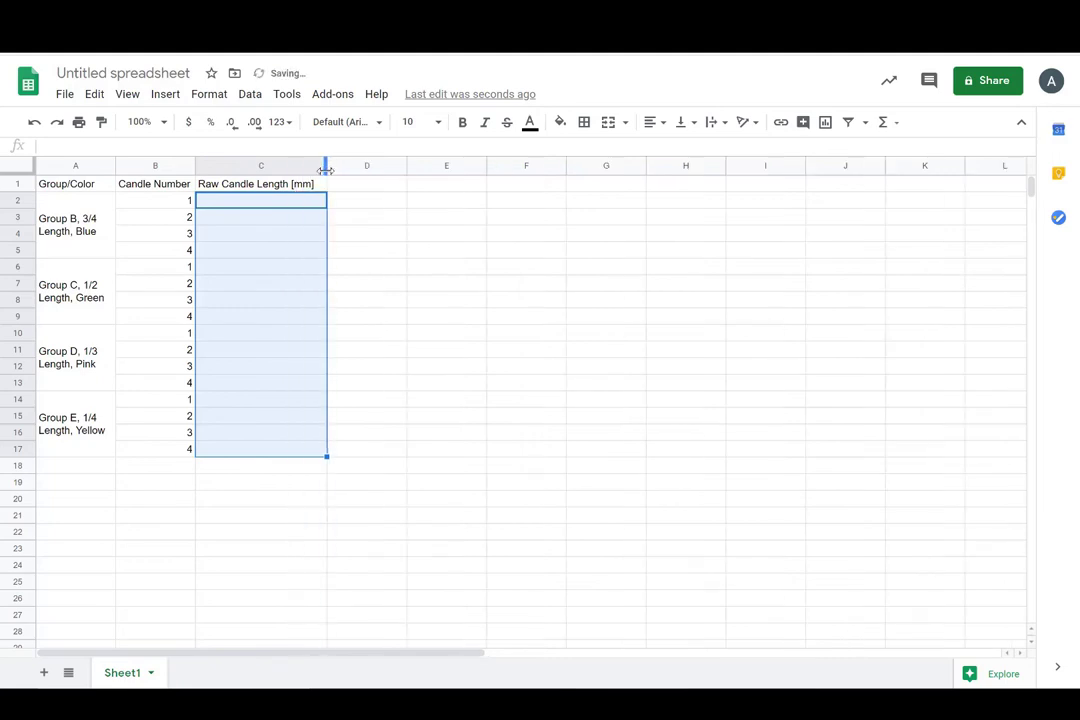
click(535, 330)
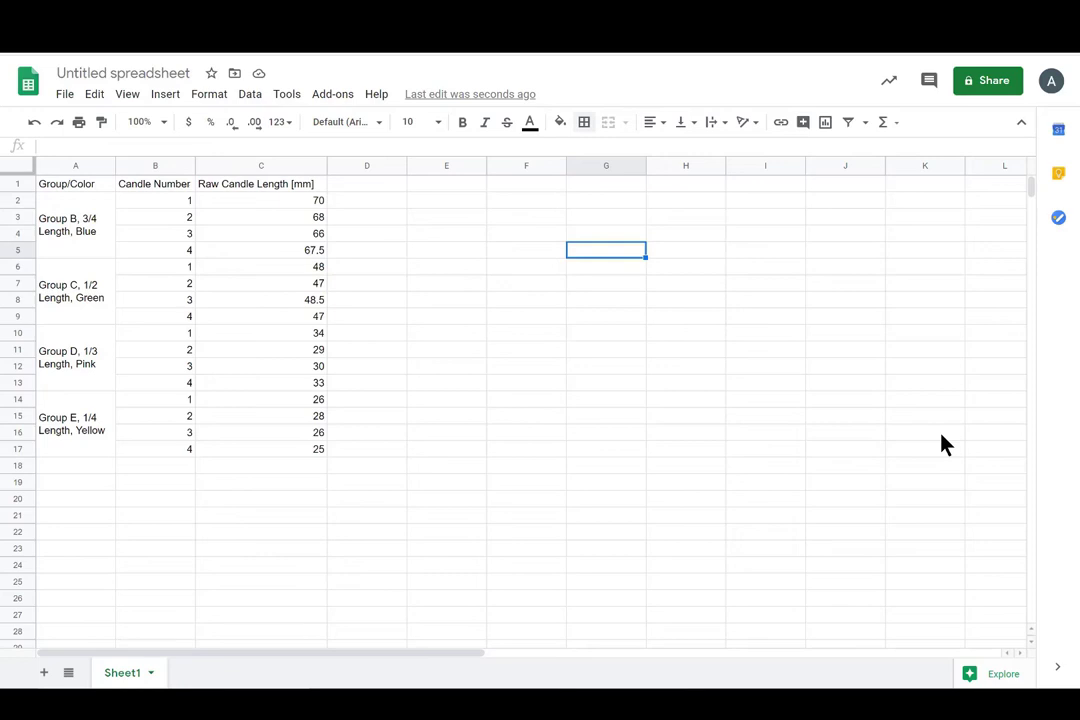
click(253, 252)
click(274, 204)
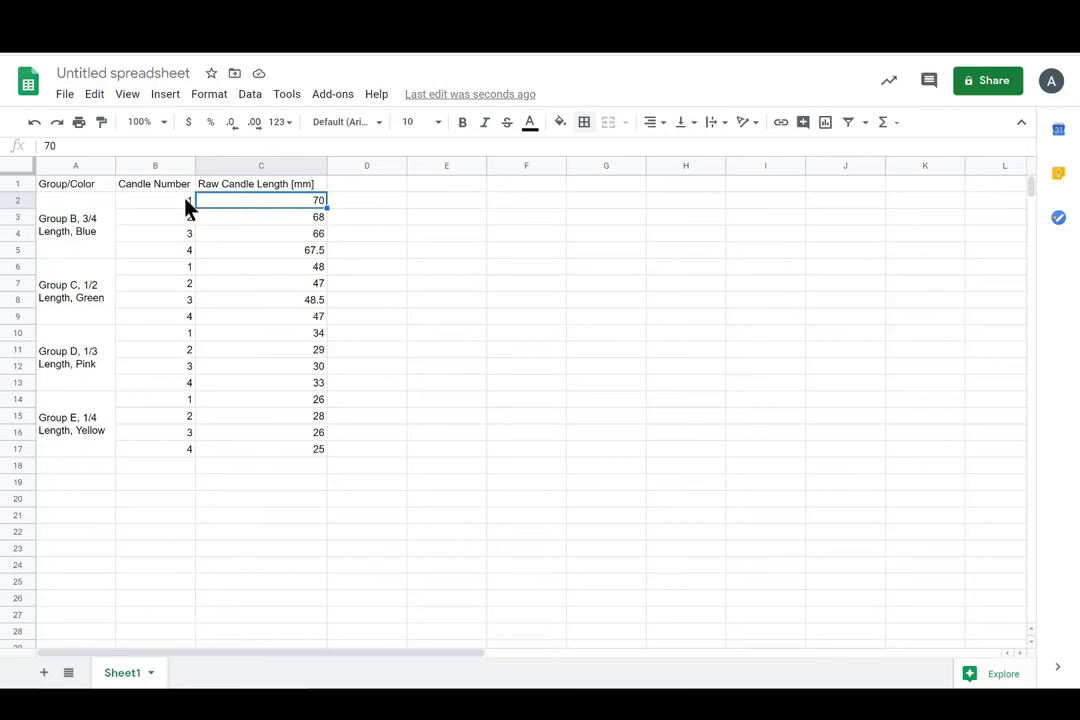
- Make the header row text in A1:C1 bold
click(72, 186)
drag(128, 190, 279, 193)
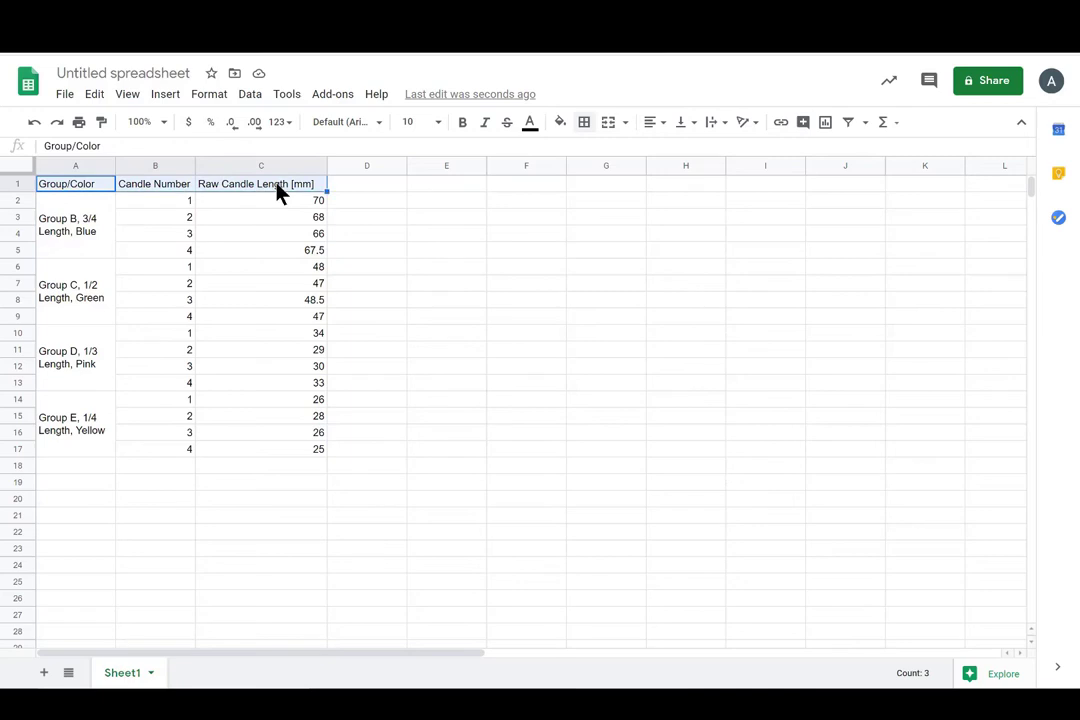
click(462, 123)
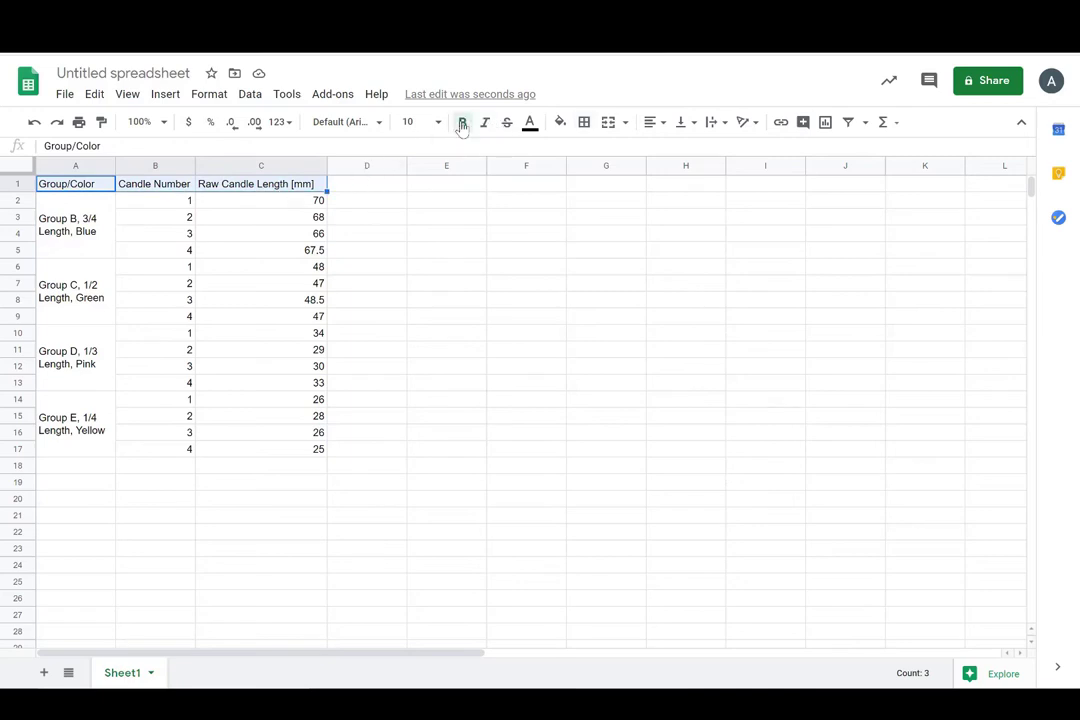
click(480, 222)
- Add top and bottom borders to the Group B block, cells A2:C5
click(80, 229)
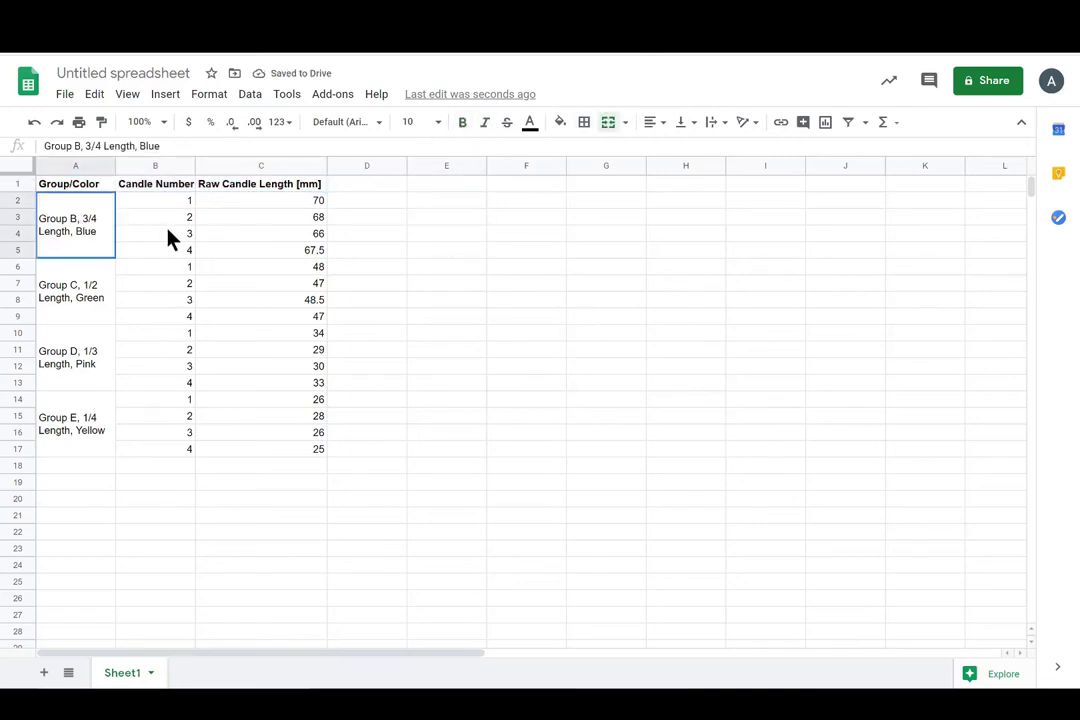
drag(168, 238, 284, 234)
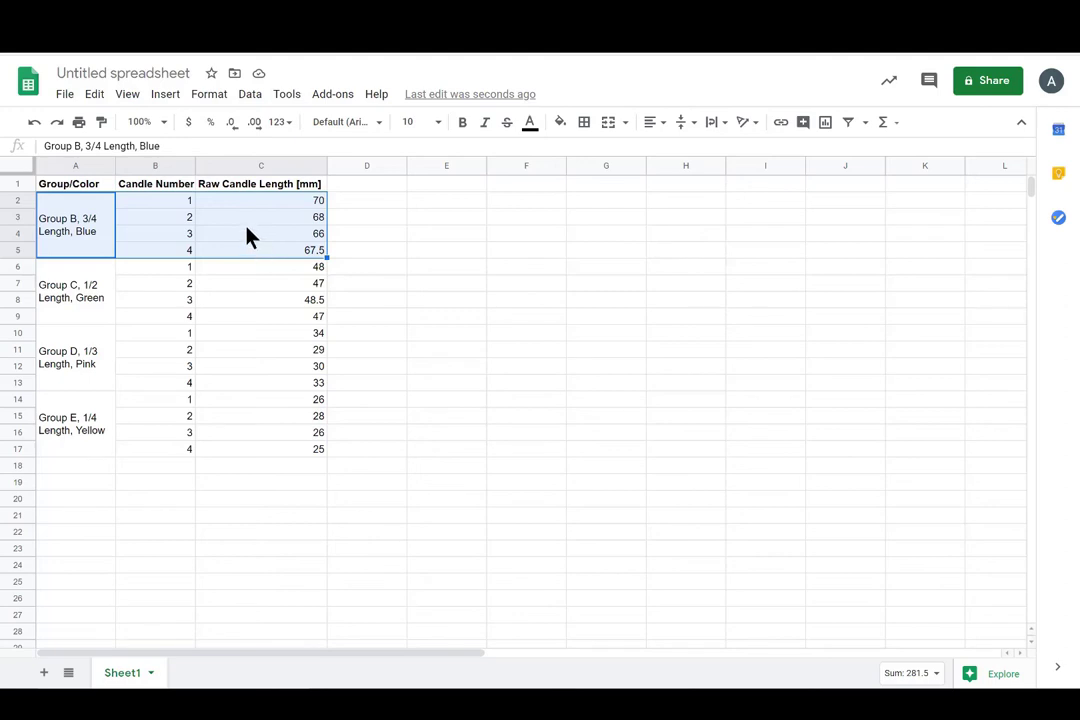
click(584, 124)
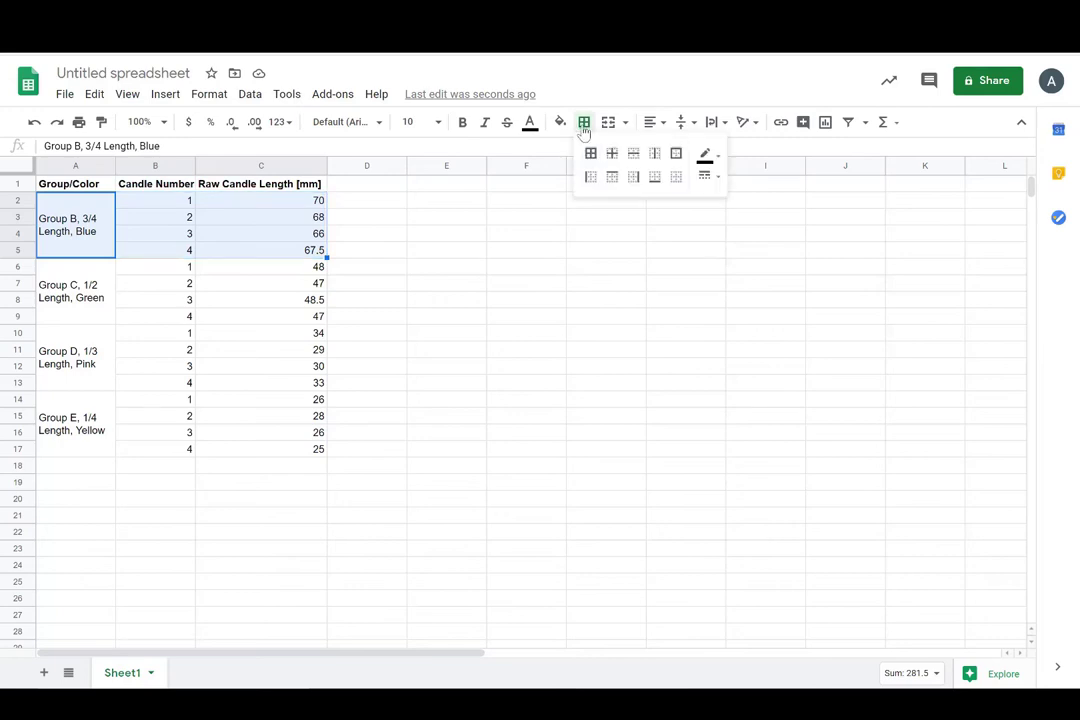
click(612, 179)
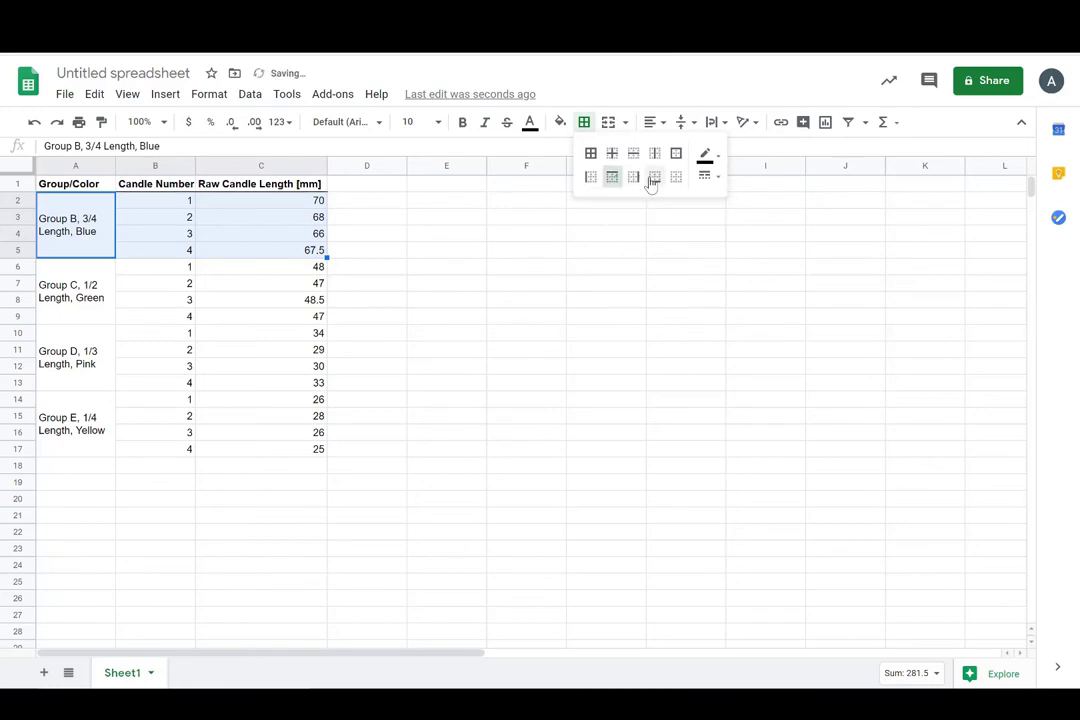
click(652, 179)
- Add top and bottom borders to the Group D block, cells A10:C13
drag(90, 360, 285, 358)
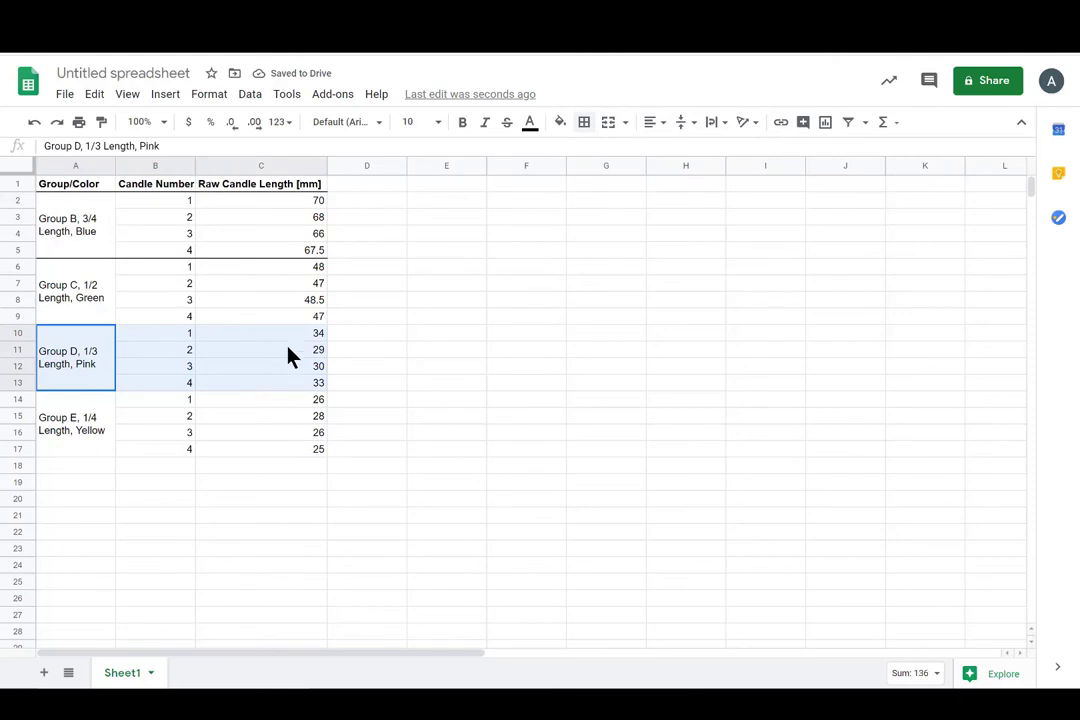
click(584, 122)
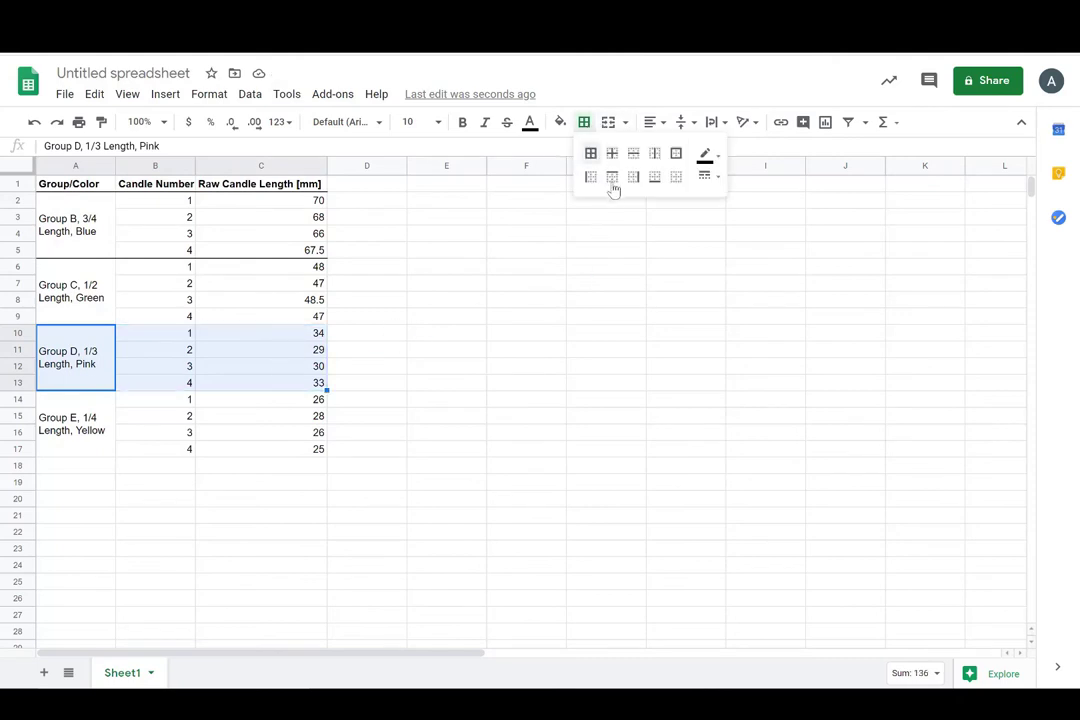
click(612, 180)
click(655, 180)
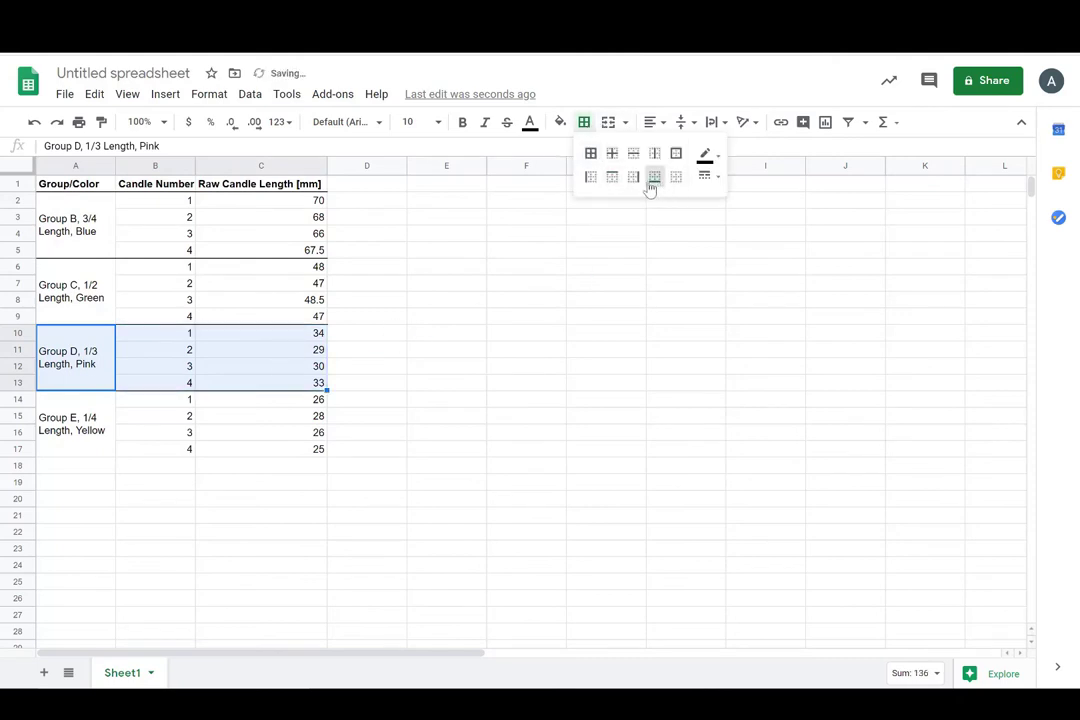
- Add a bottom border to the Group E block, cells A14:C17
click(208, 432)
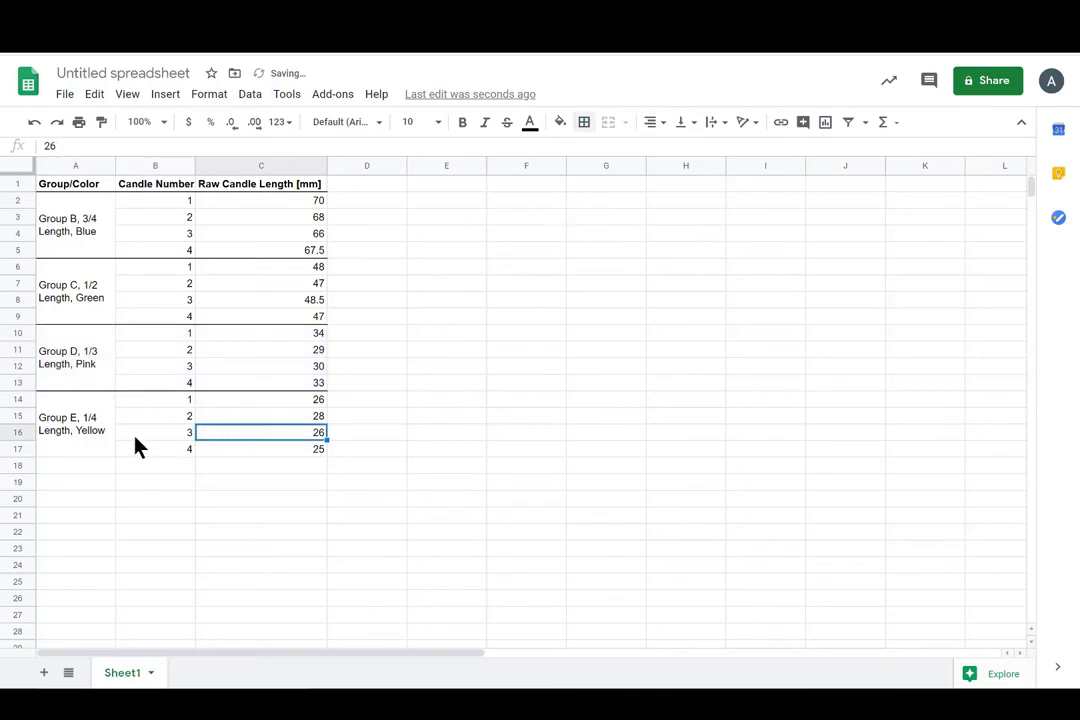
drag(100, 442, 262, 447)
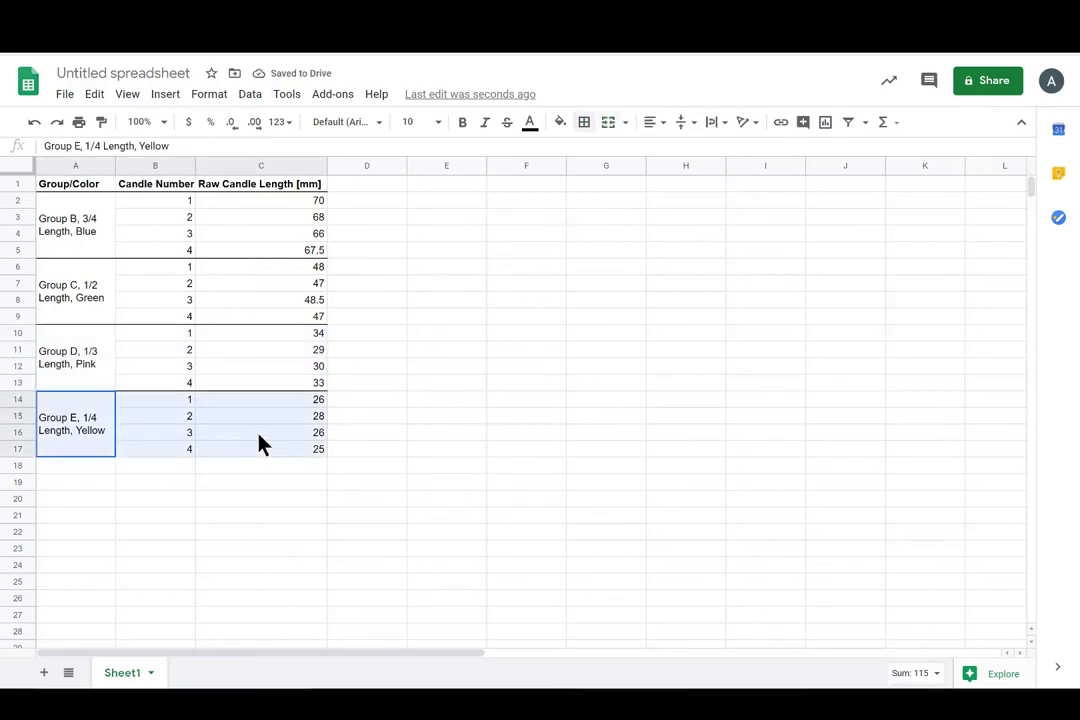
click(584, 122)
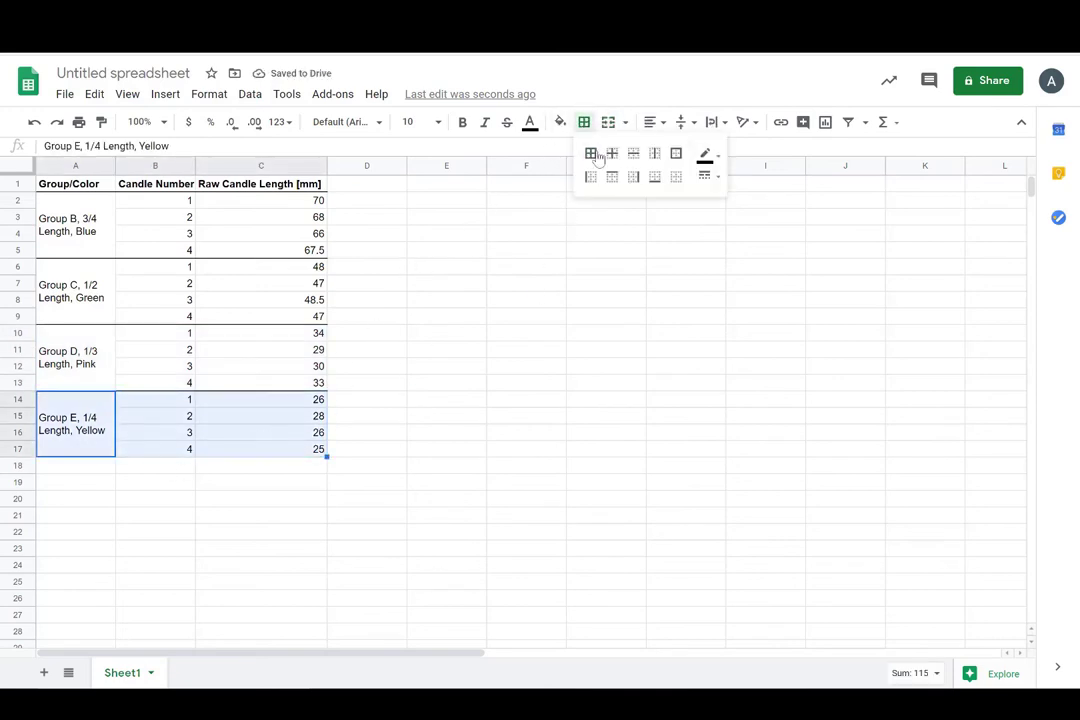
click(651, 178)
click(480, 477)
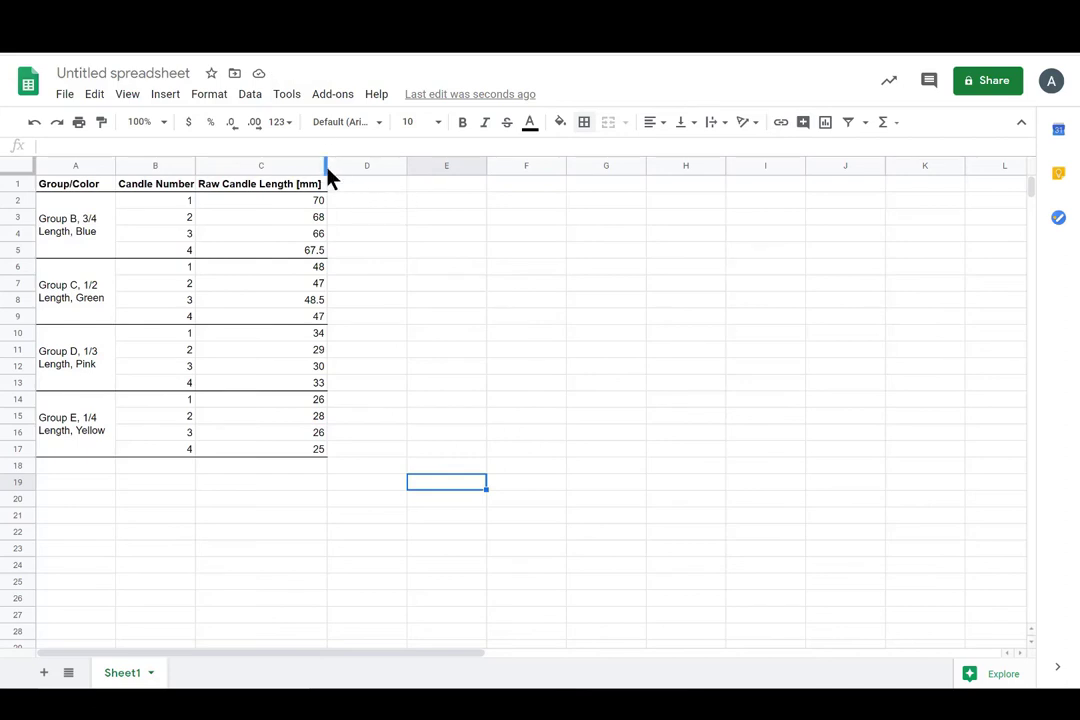
- Widen column C slightly and make the empty column D about twice as wide
drag(327, 163, 335, 163)
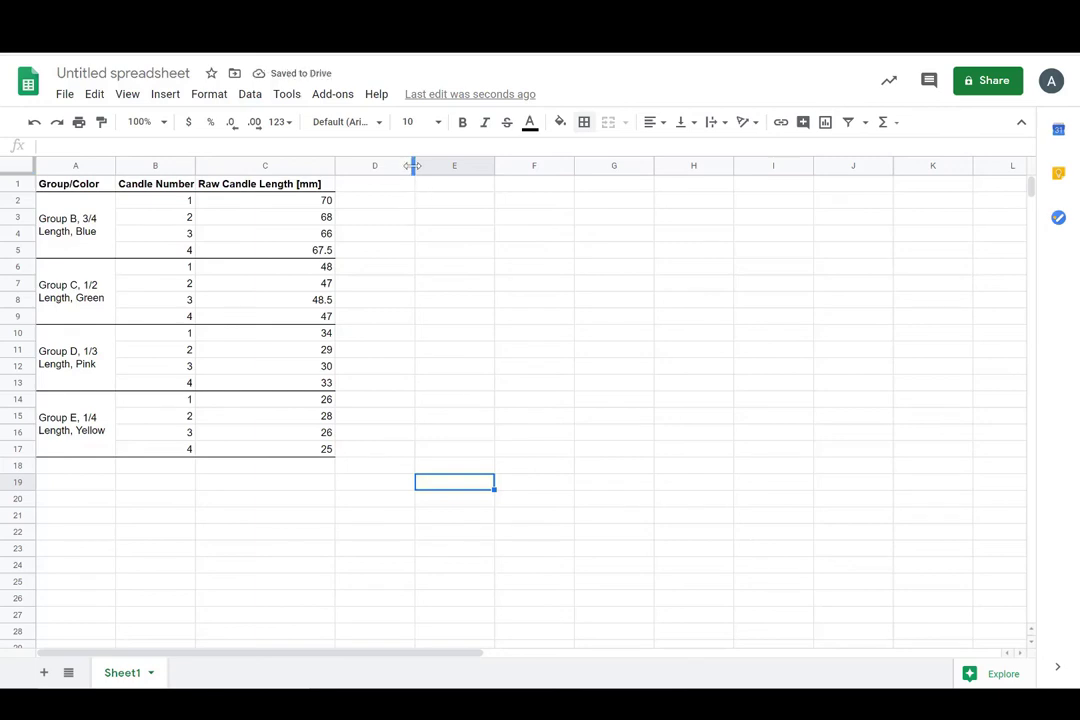
drag(415, 165, 501, 166)
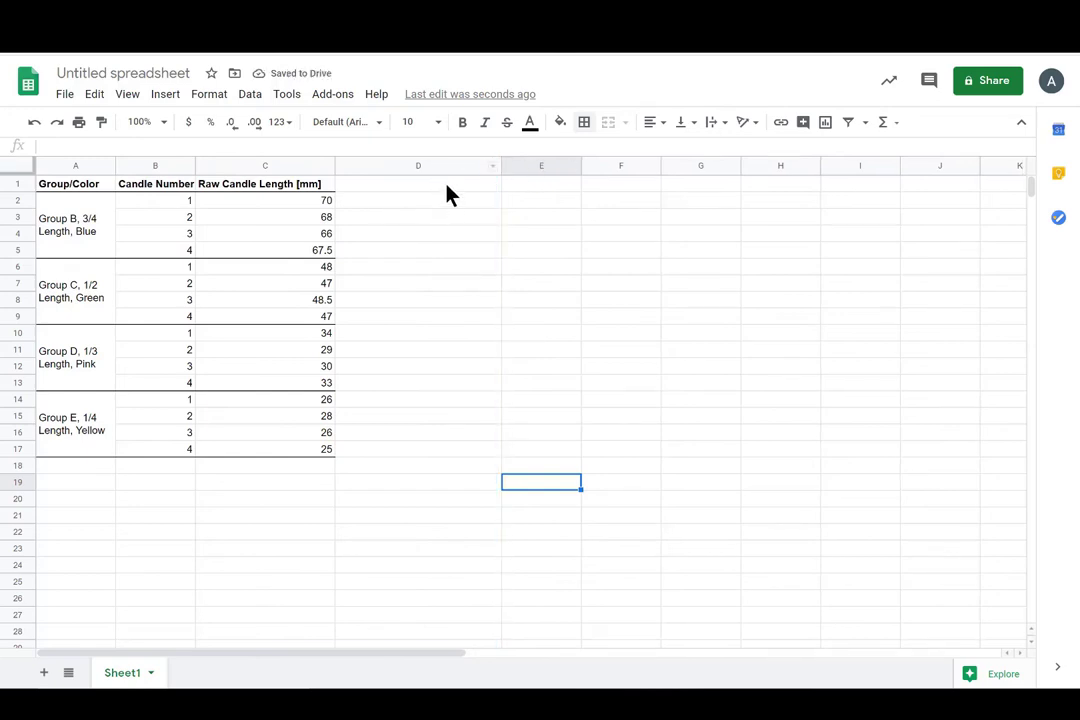
click(447, 188)
click(537, 190)
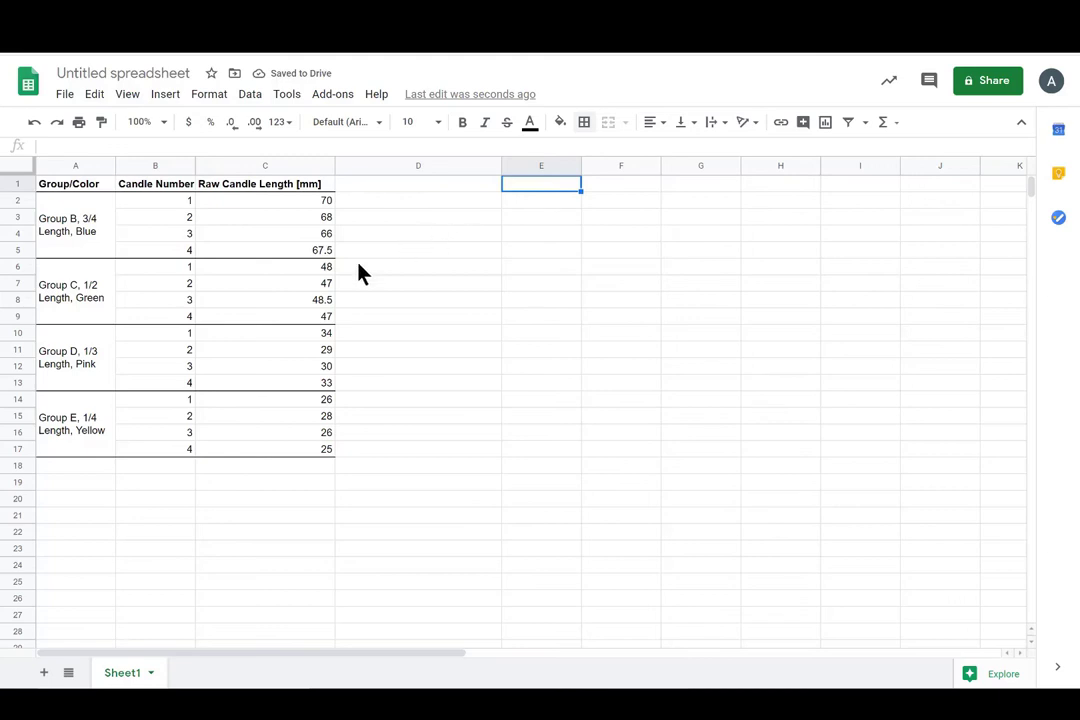
- Copy the formatted Raw Candle Length column, C1:C17, into D1:D17 and E1:E17
click(276, 254)
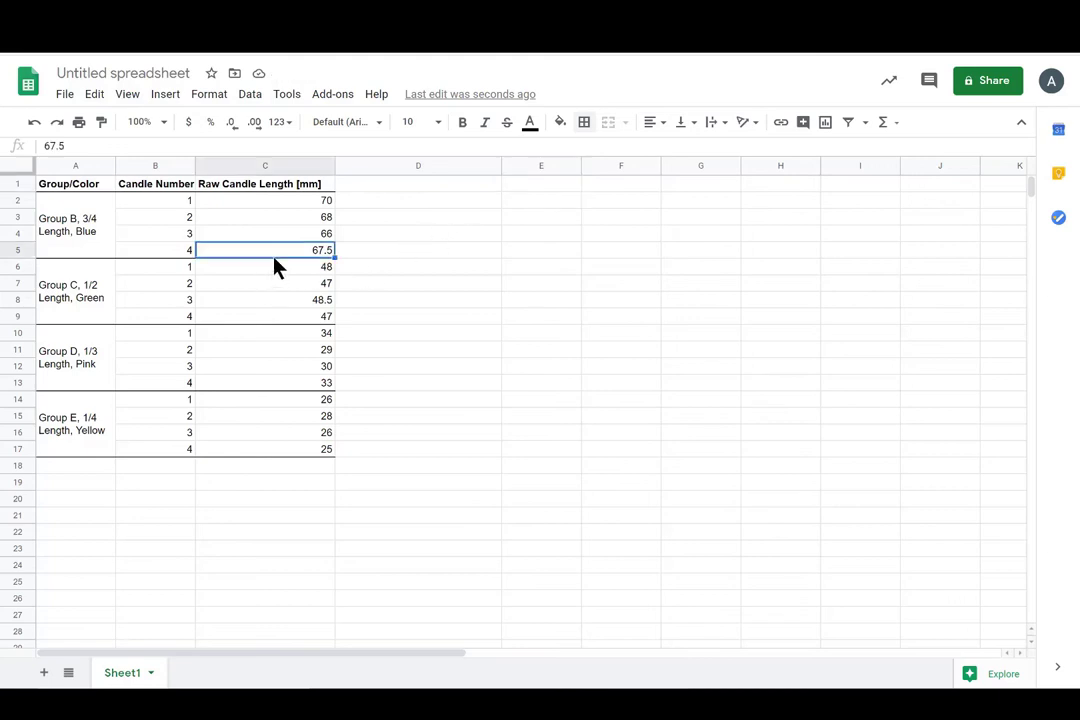
click(290, 186)
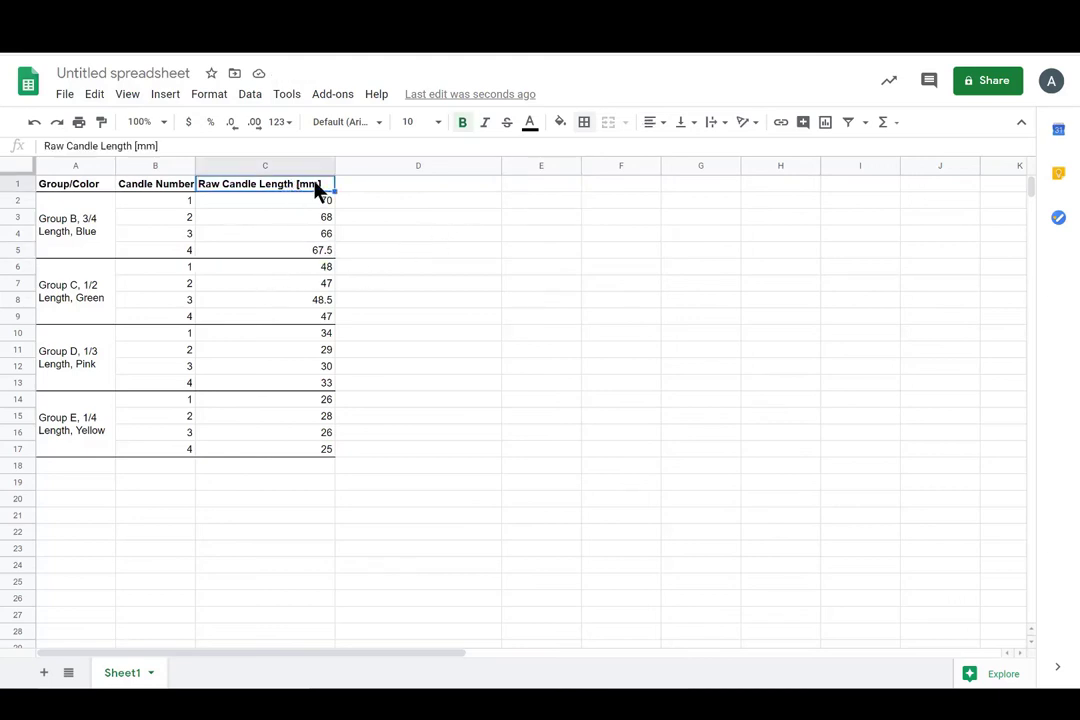
drag(315, 190, 299, 443)
right_click(313, 315)
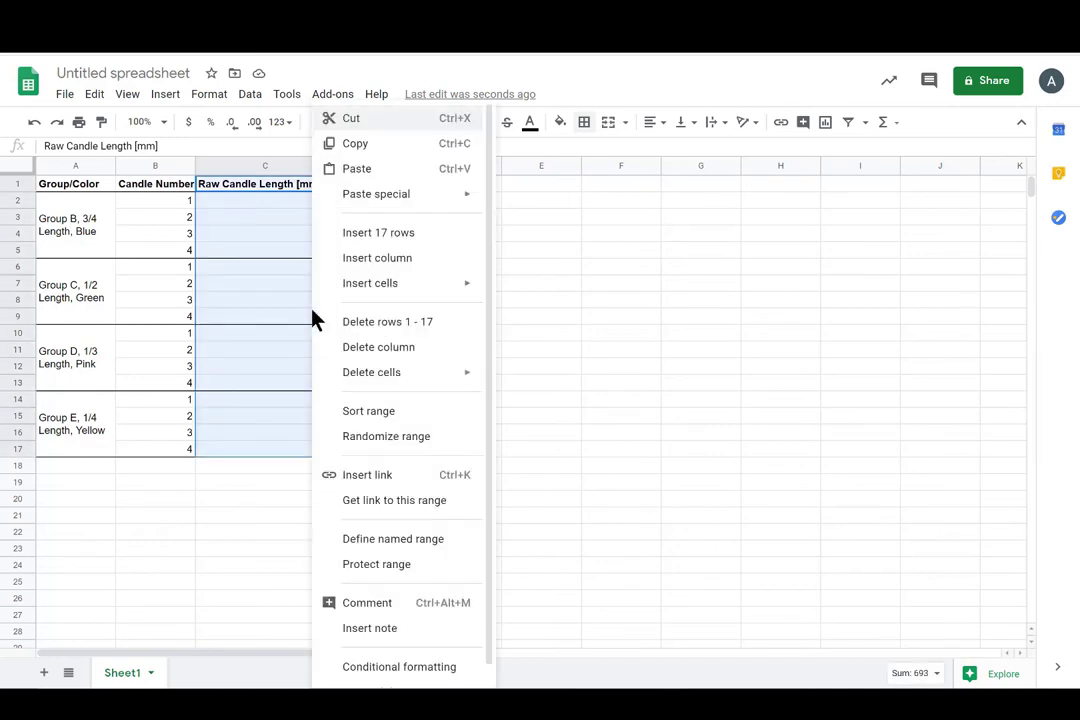
click(362, 146)
drag(407, 186, 398, 443)
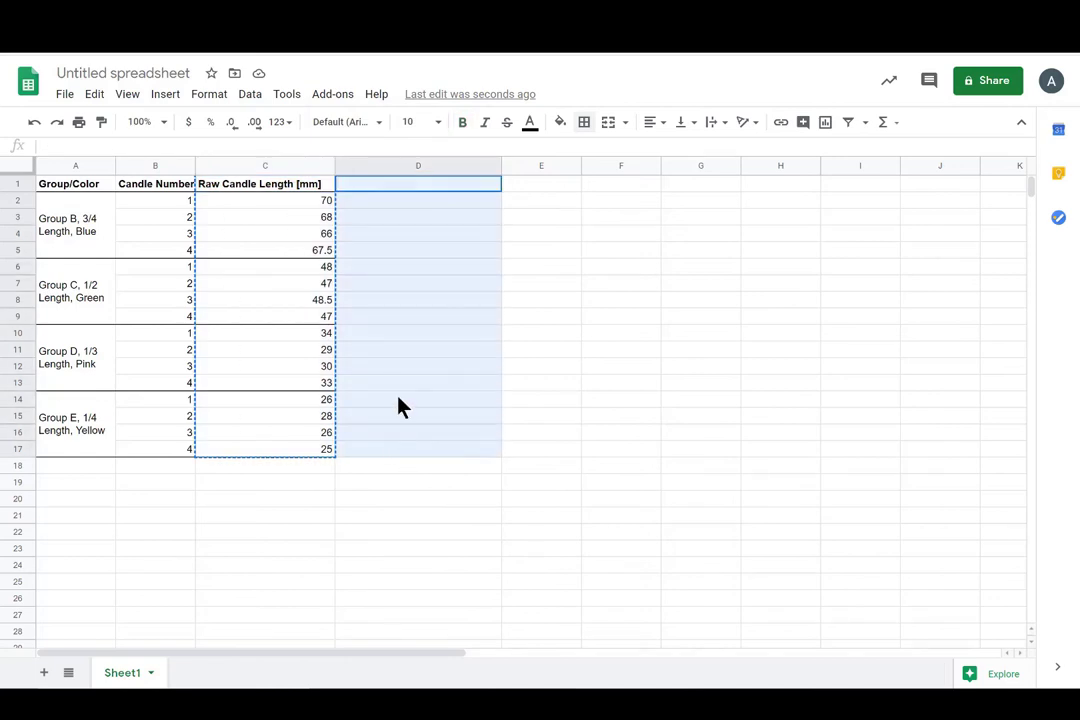
right_click(400, 323)
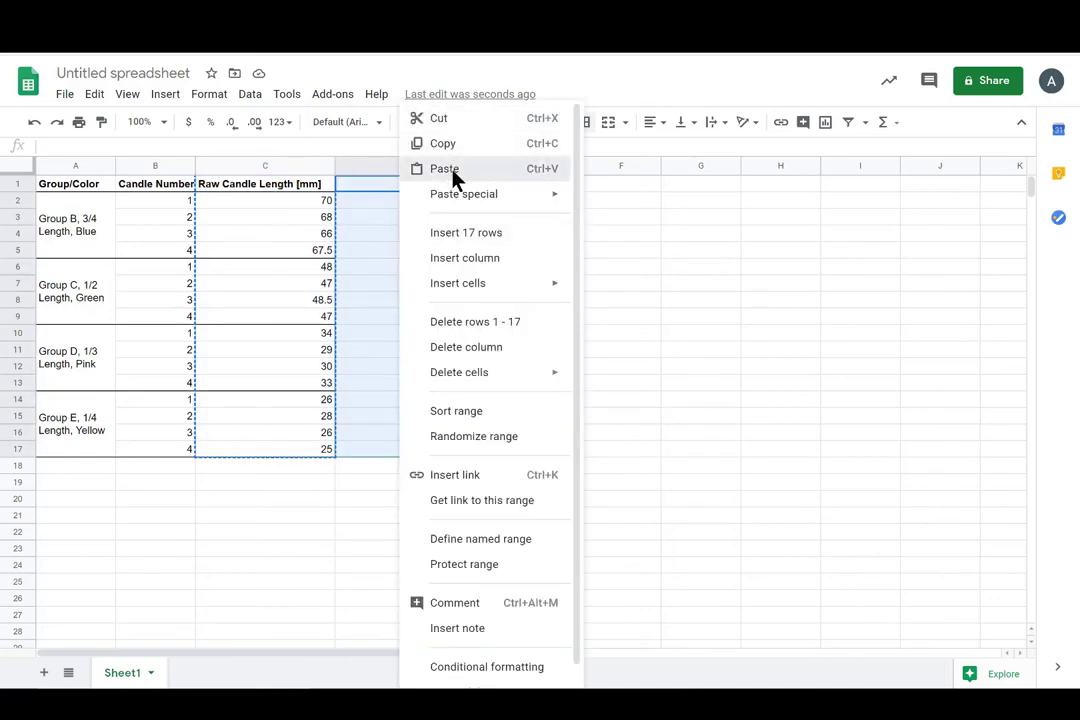
click(445, 169)
drag(547, 188, 548, 455)
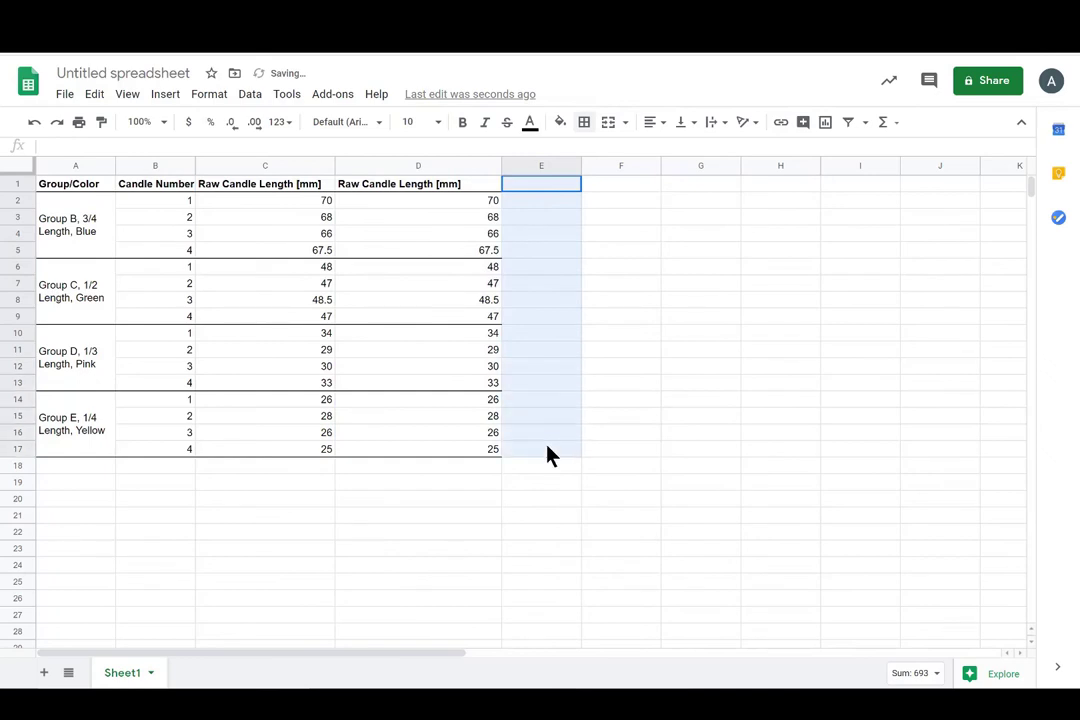
right_click(562, 315)
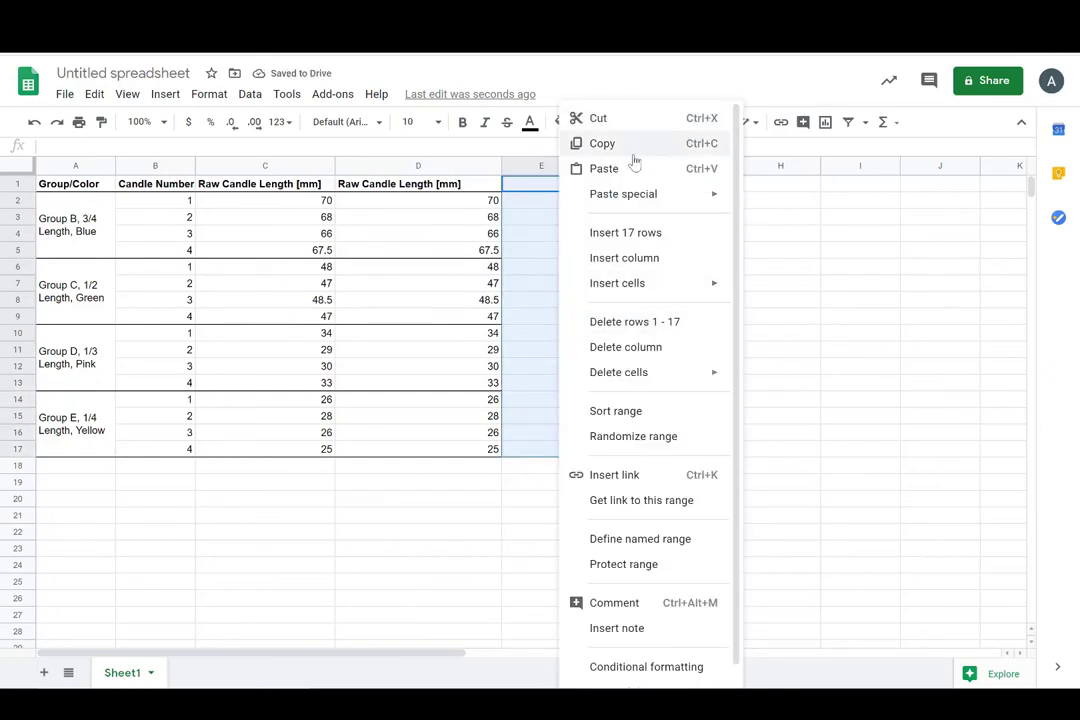
click(632, 170)
- Clear the copied length values from D2:E17, keeping the headers and borders
drag(569, 204, 485, 244)
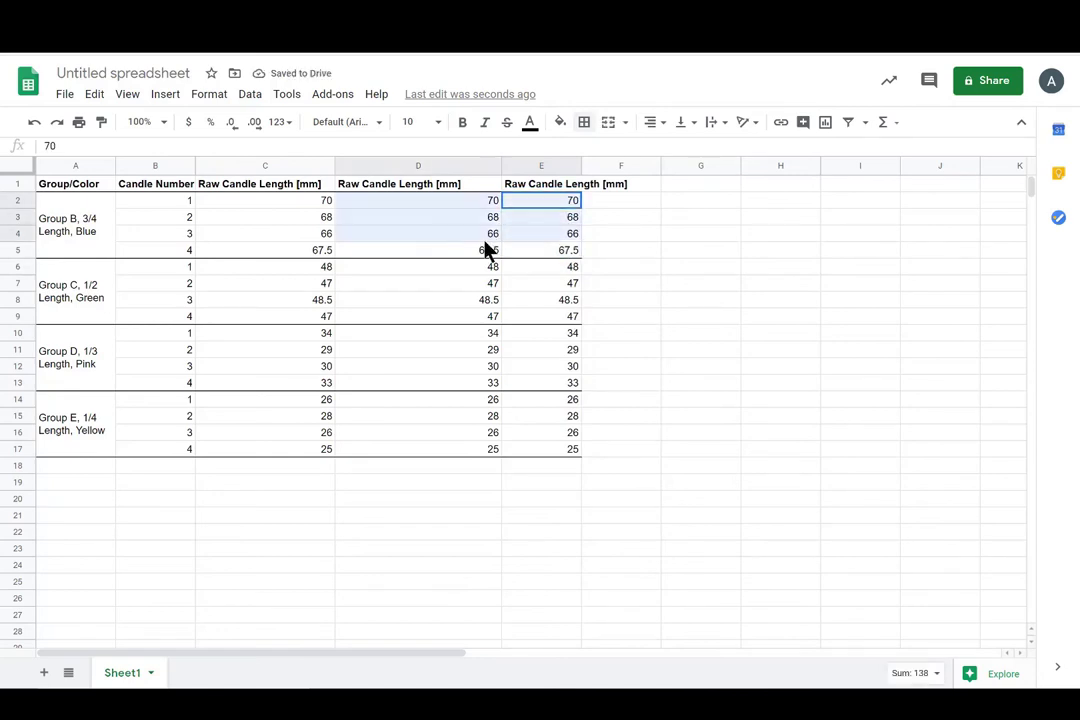
key(Delete)
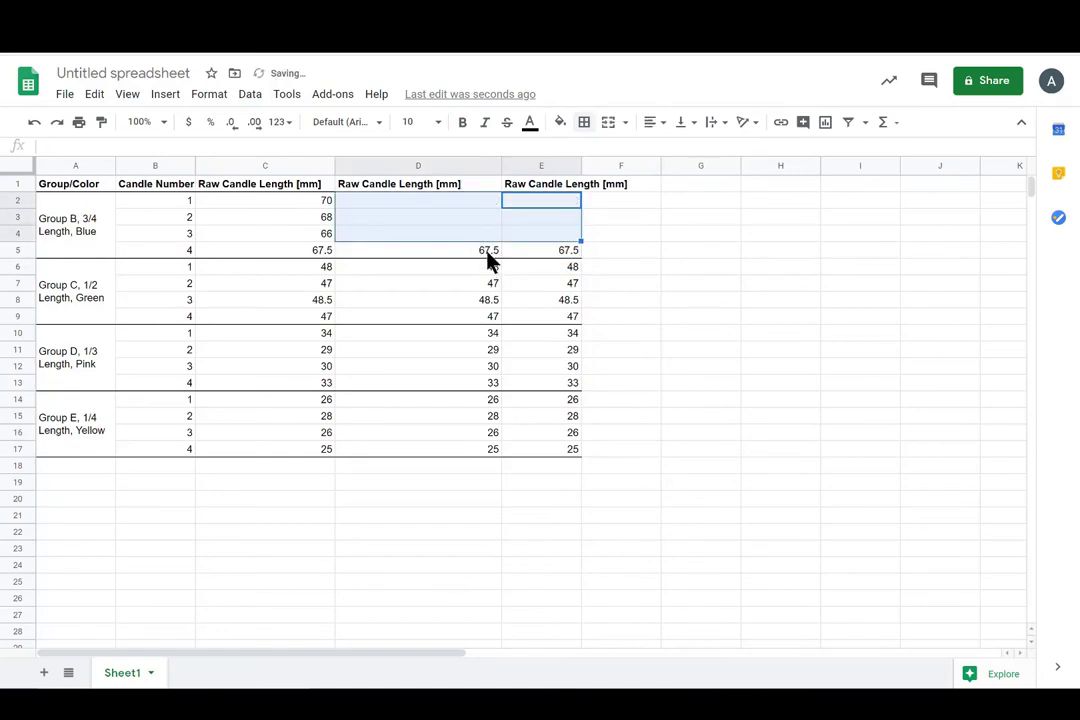
drag(483, 250, 509, 258)
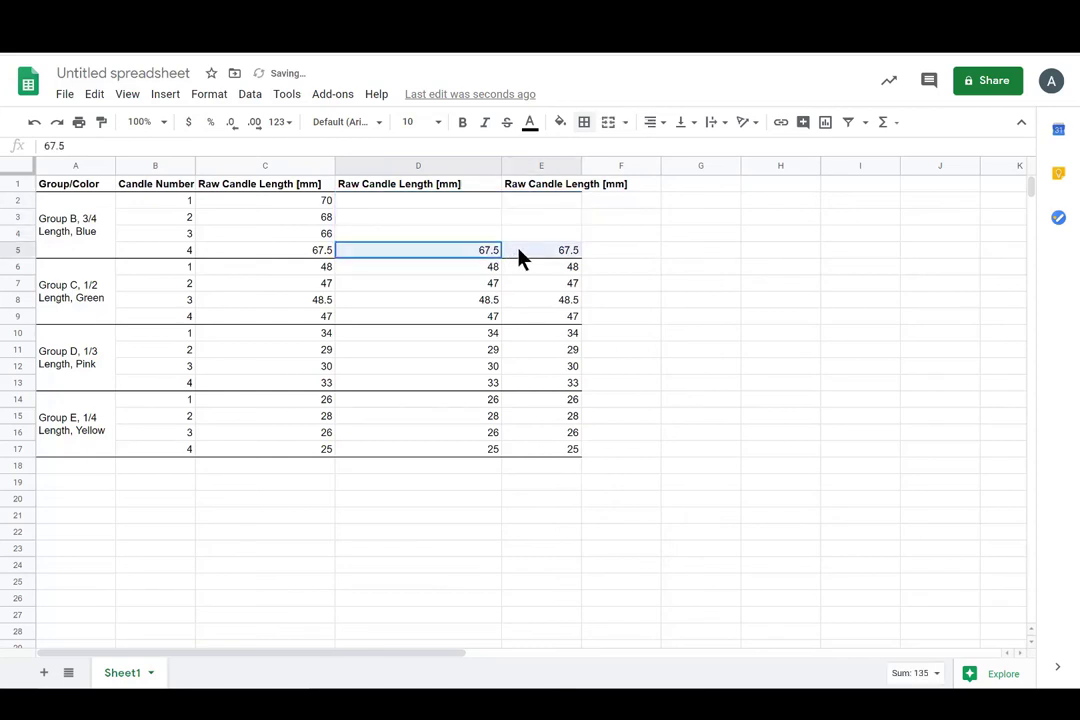
key(Delete)
drag(482, 268, 567, 382)
key(Delete)
key(Delete)
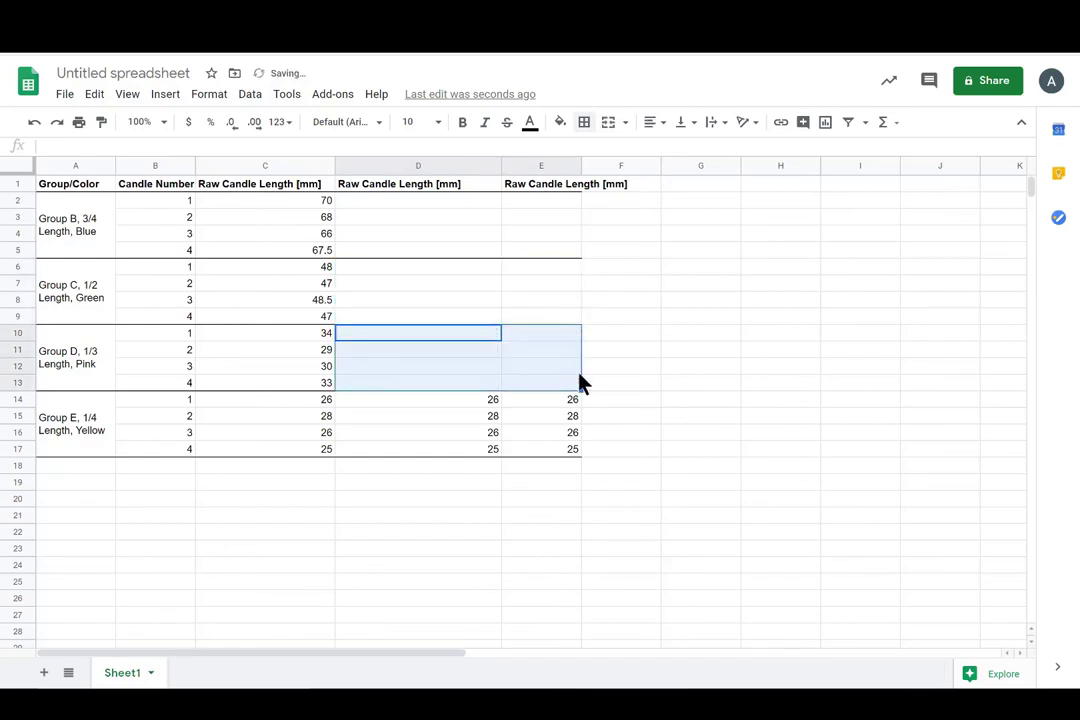
drag(470, 399, 562, 453)
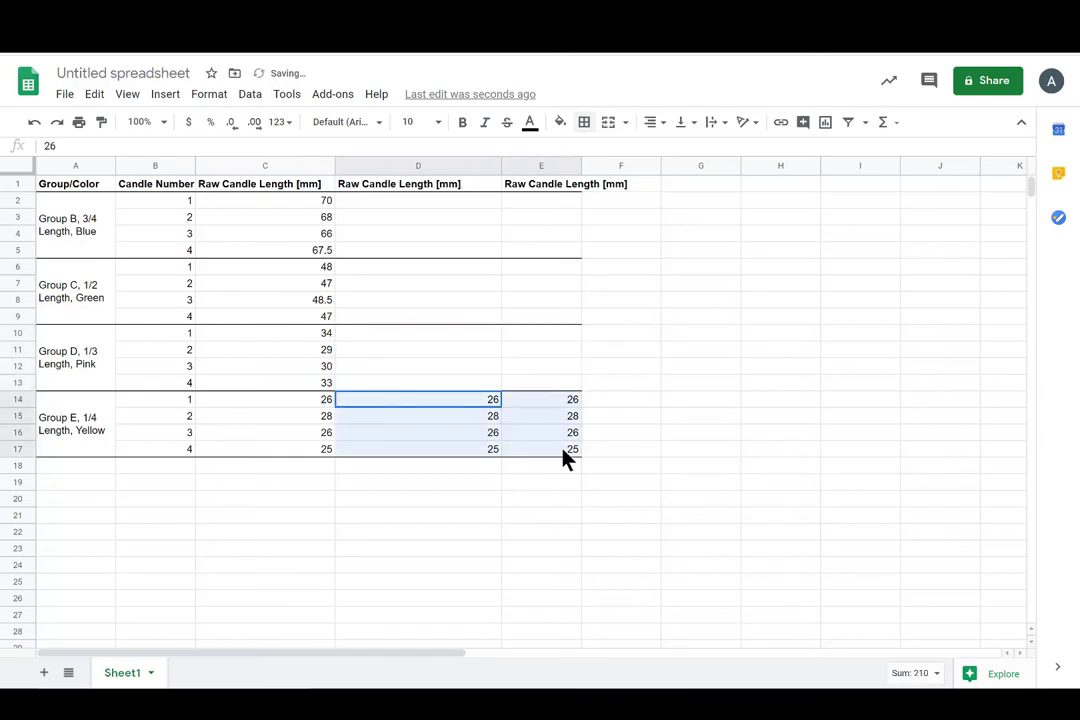
key(Delete)
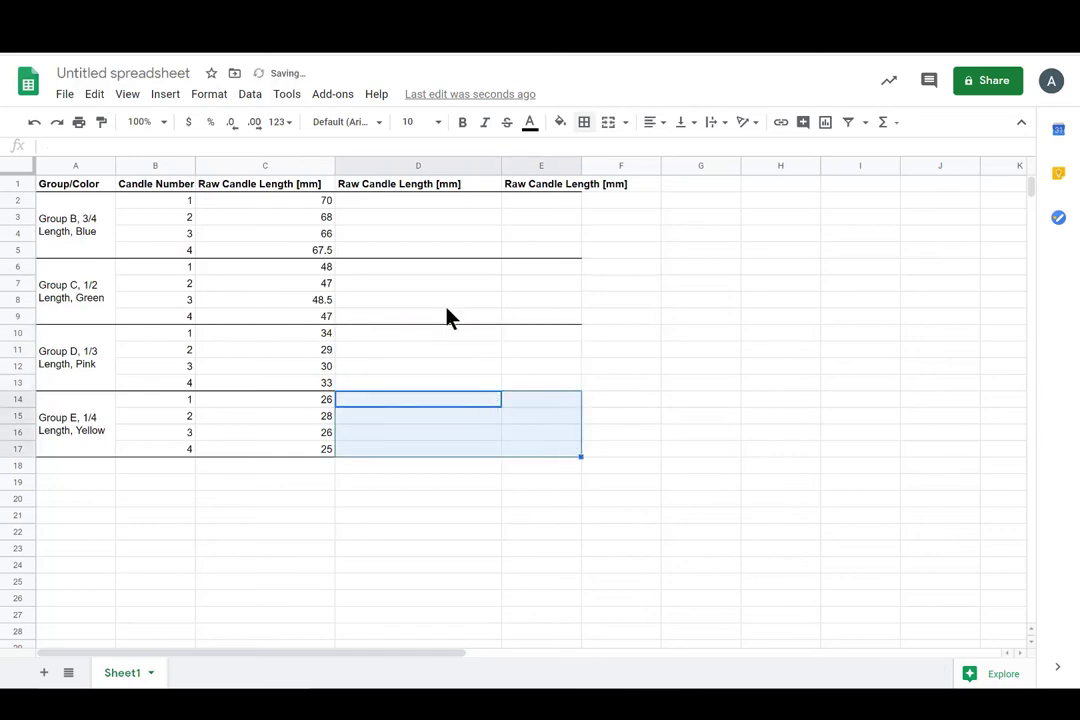
- Change the header in D1 to "Candle Burn Length [mm]"
click(383, 190)
drag(62, 146, 46, 146)
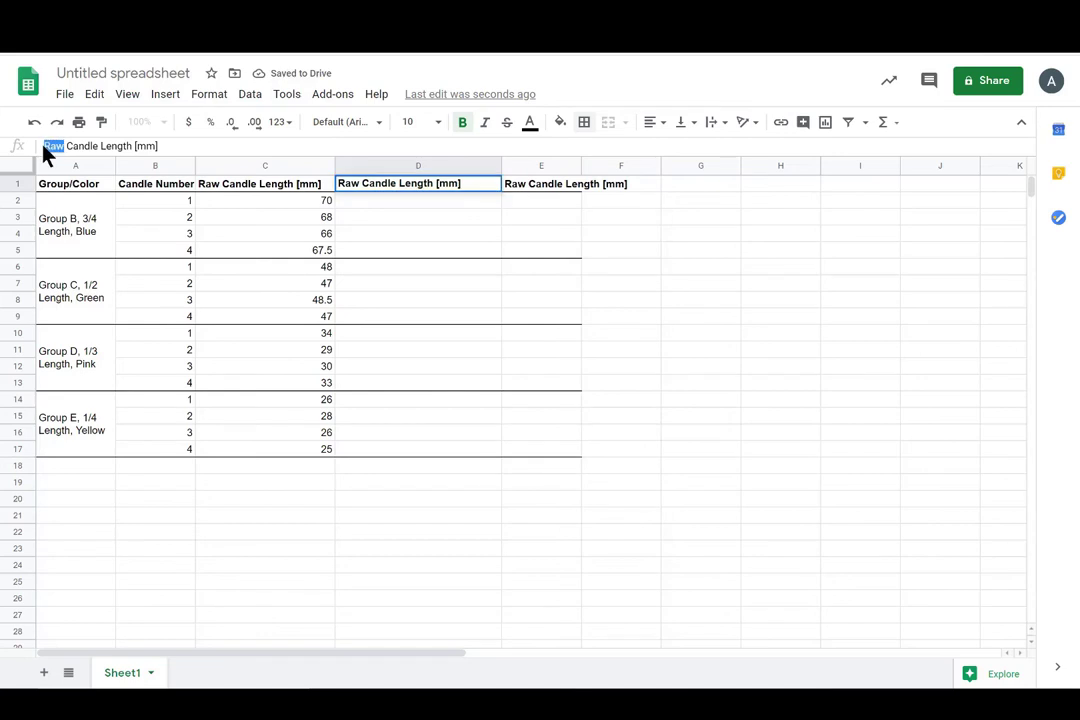
key(BackSpace)
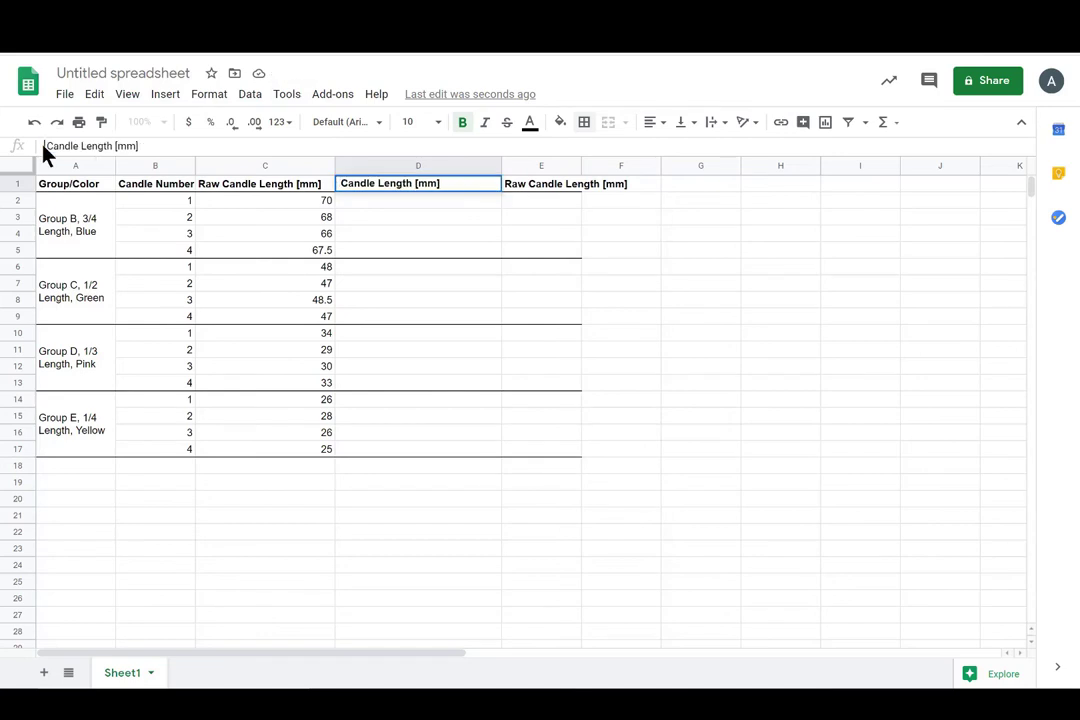
key(Delete)
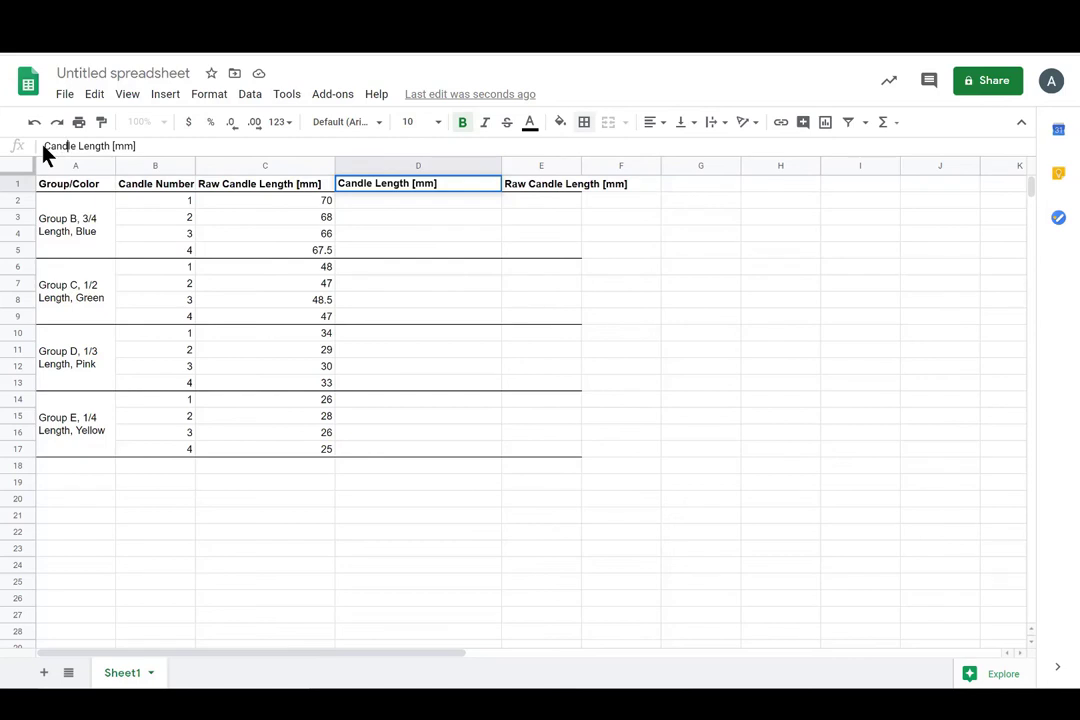
key(ctrl+Right)
text(Burn)
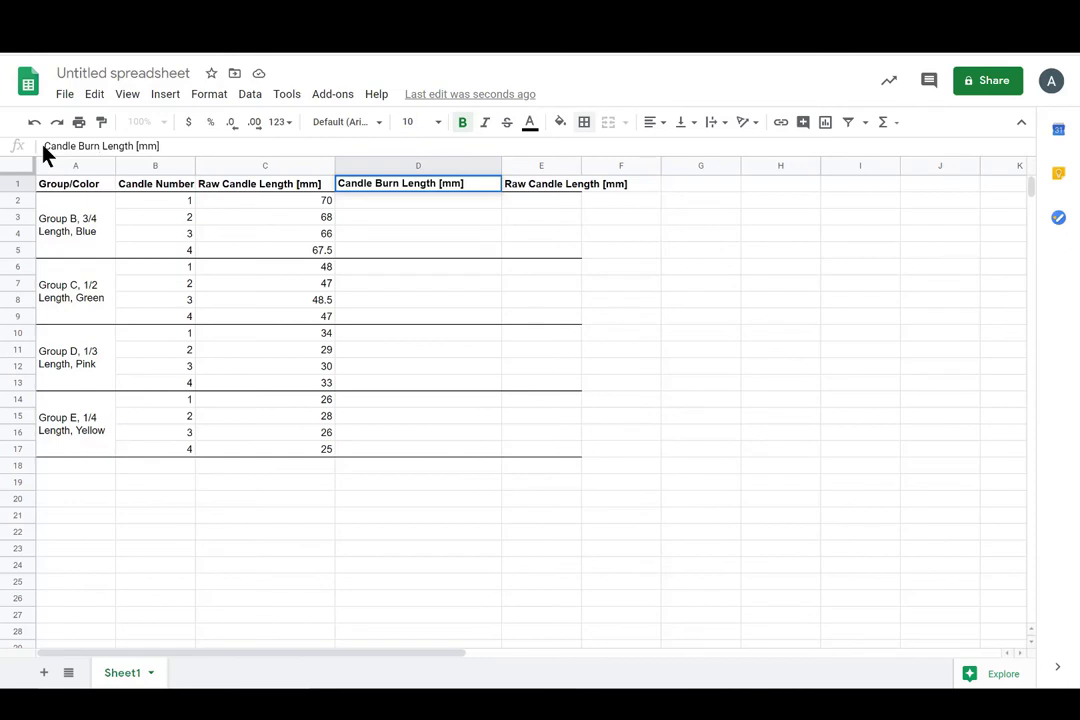
- Widen column E to fit its header text and replace the E1 header with "Burn Time [s]"
drag(580, 167, 625, 168)
click(558, 195)
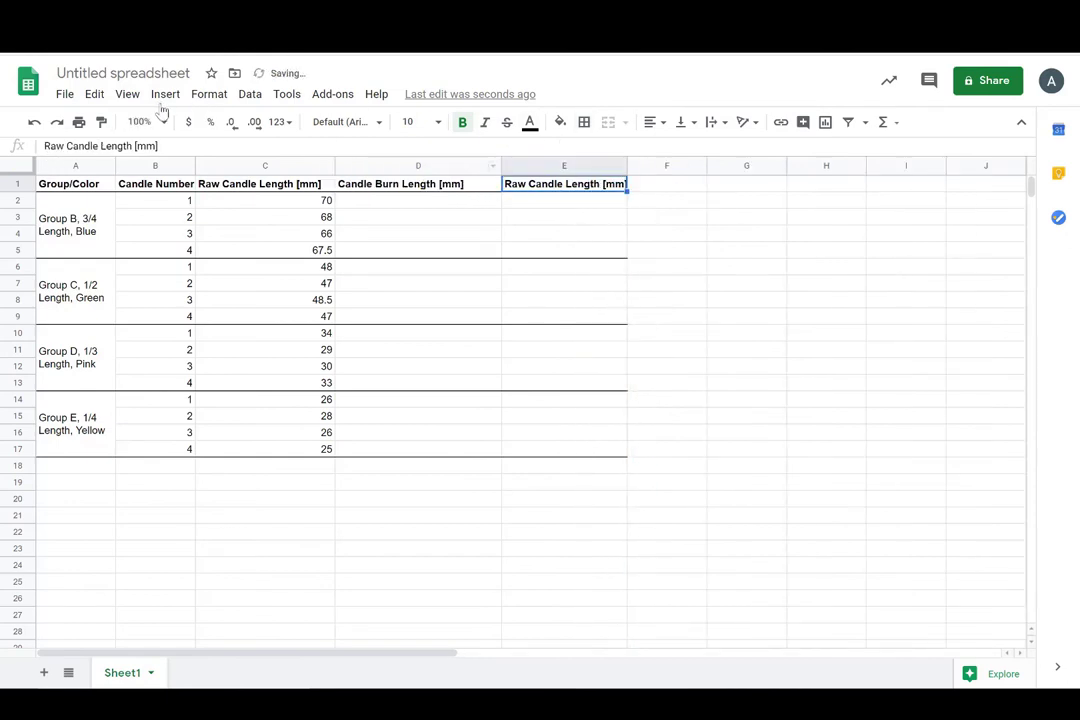
drag(157, 146, 34, 152)
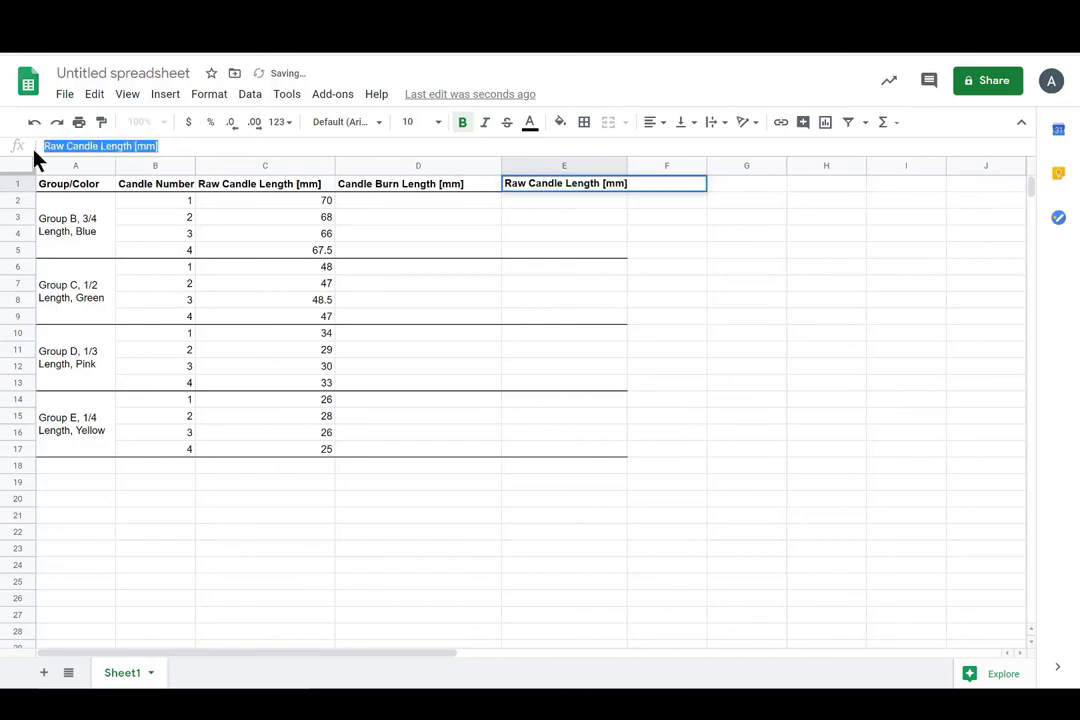
text(Burn Ti,e)
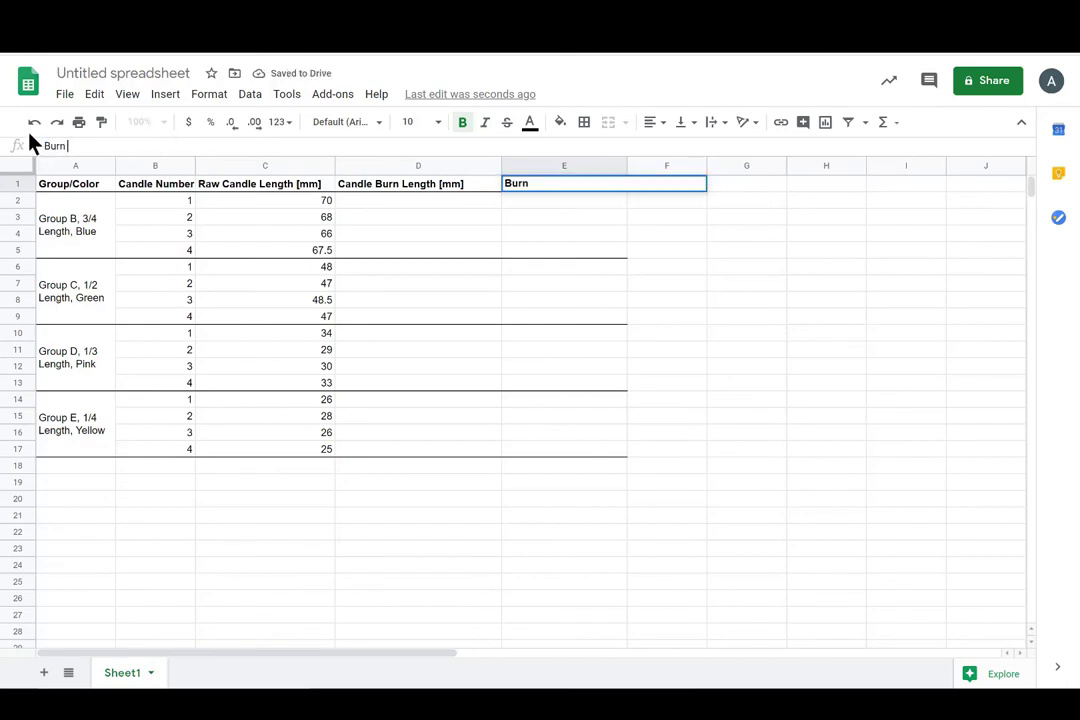
key(BackSpace)
key(BackSpace)
text(me )
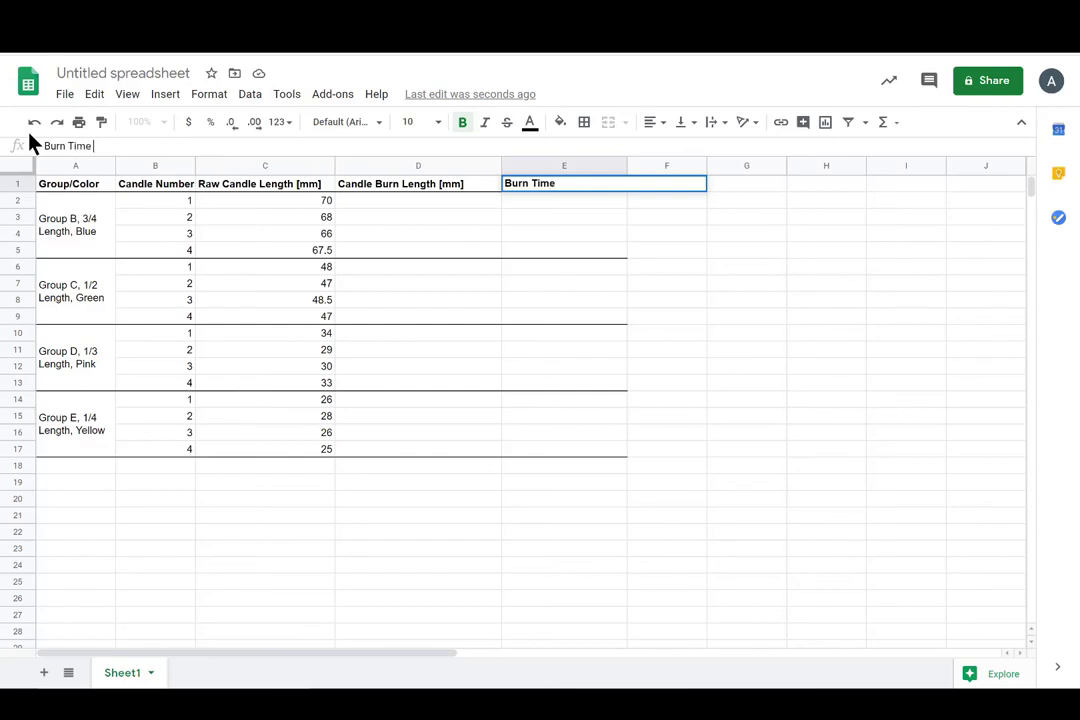
text([s])
key(Return)
- Enter the formula =C2-5 in D2 to calculate the first candle's burn length
click(437, 211)
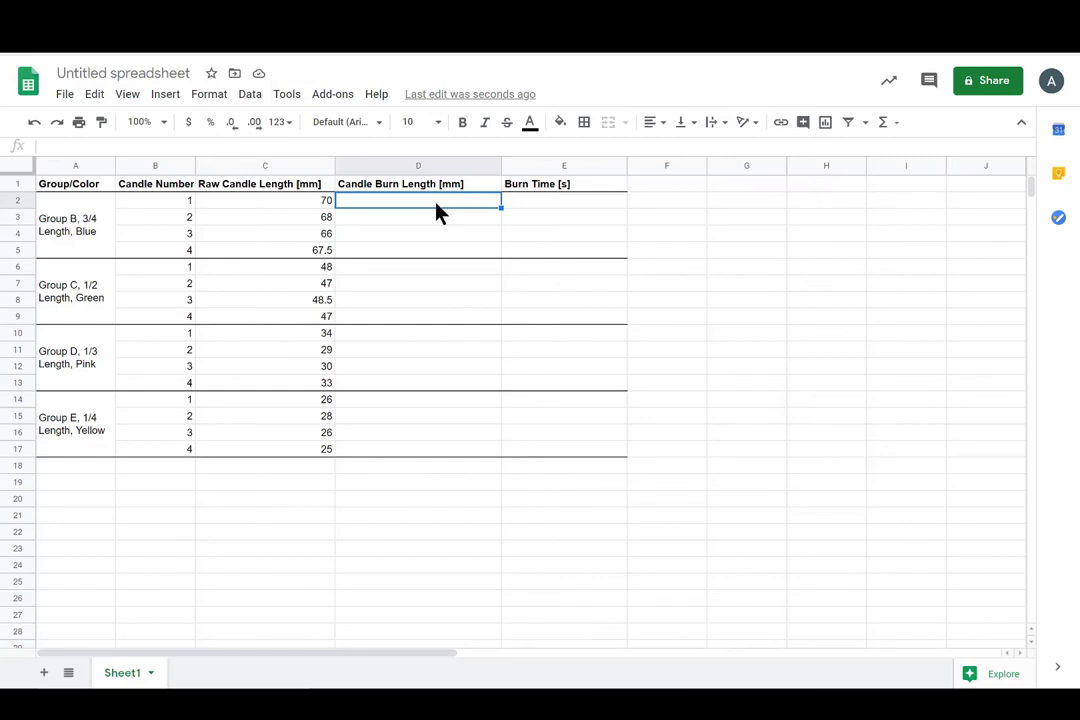
click(291, 205)
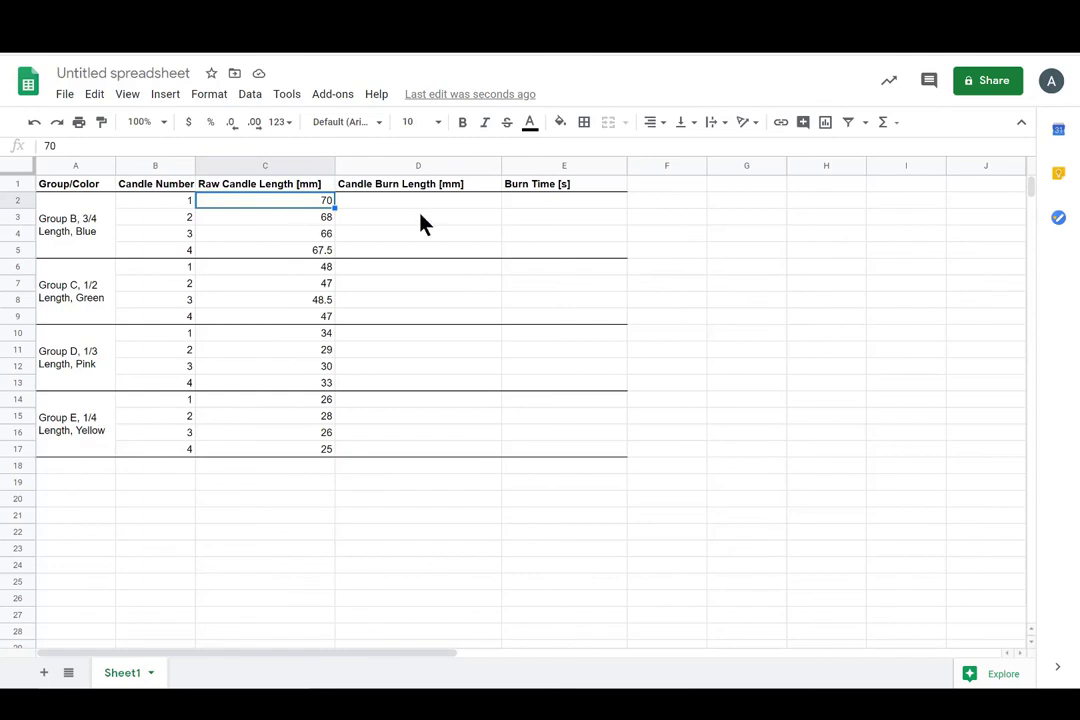
click(410, 212)
text(=)
click(316, 205)
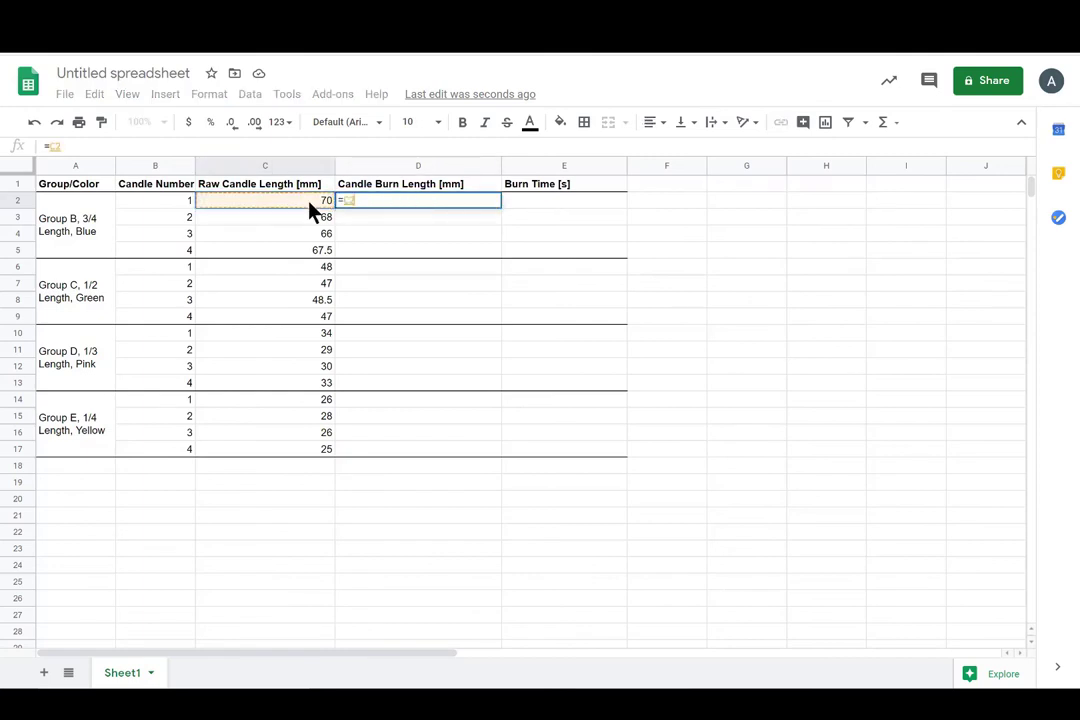
text(-5)
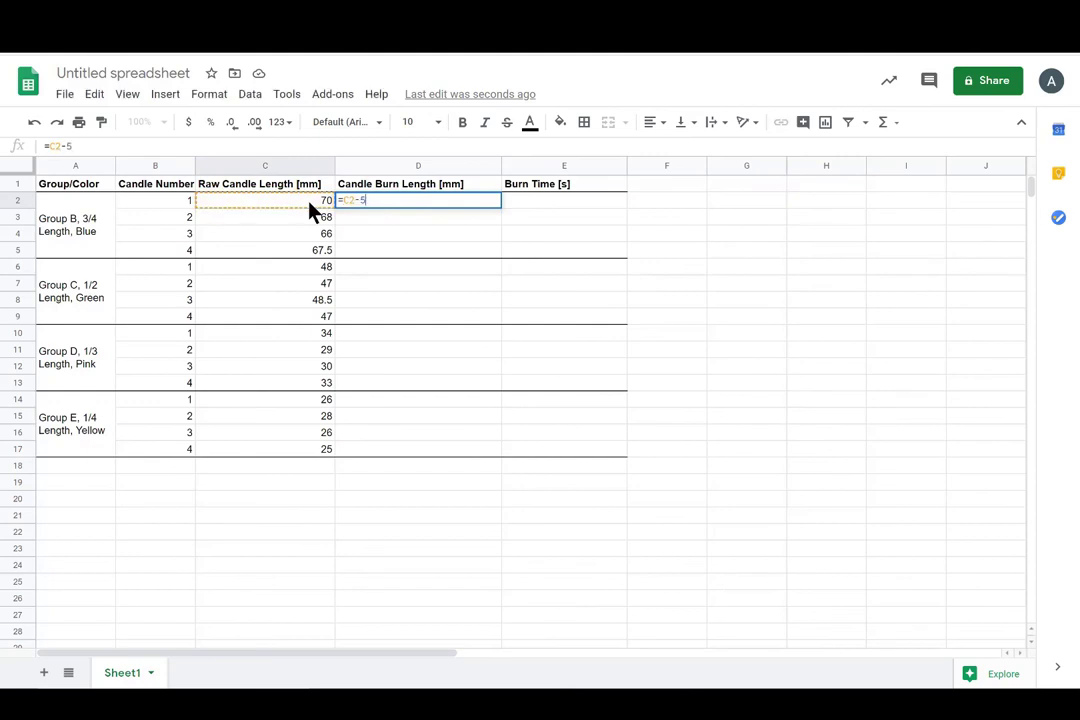
key(Return)
- Fill the burn length formula from D2 down through D17
click(490, 203)
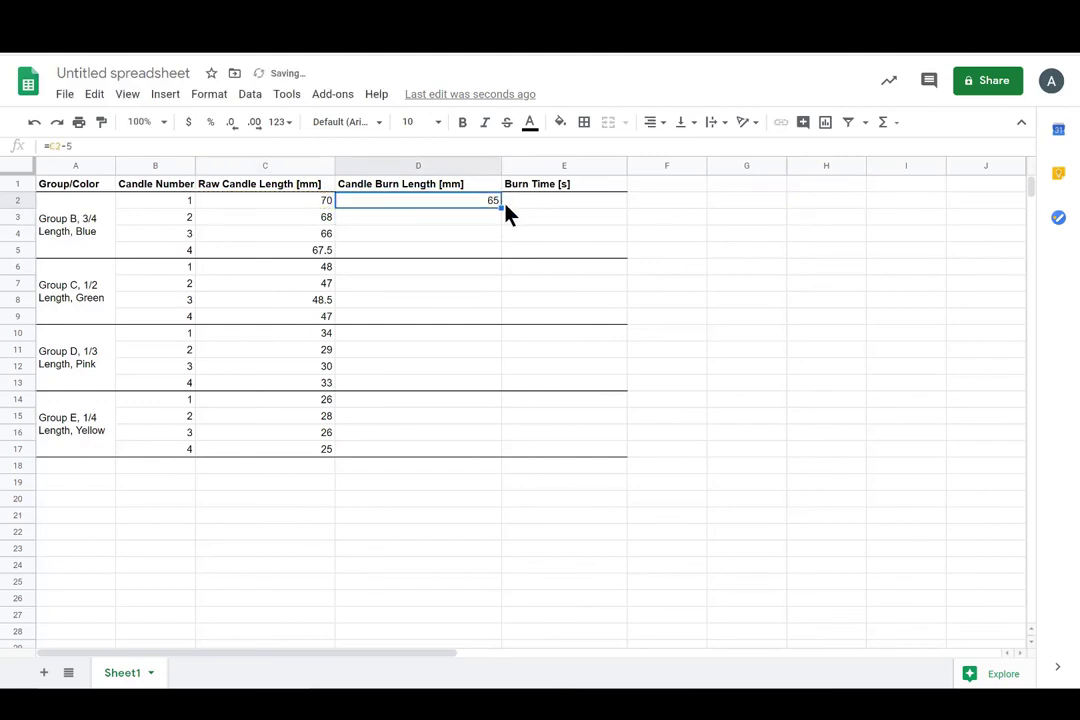
drag(501, 208, 494, 448)
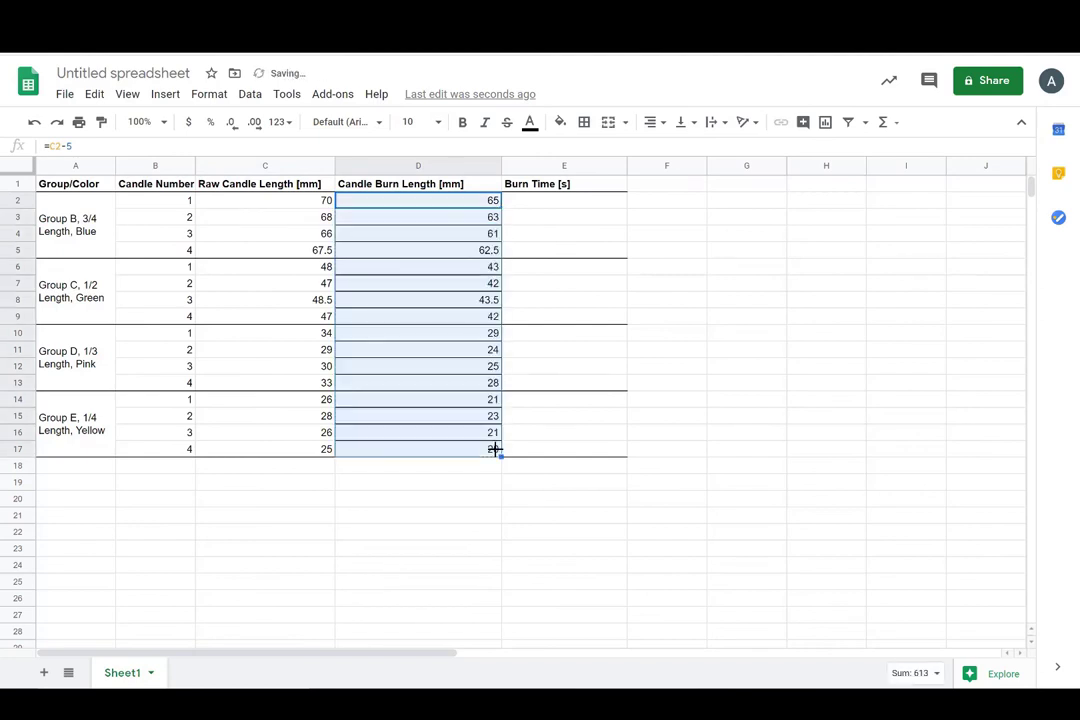
key(Return)
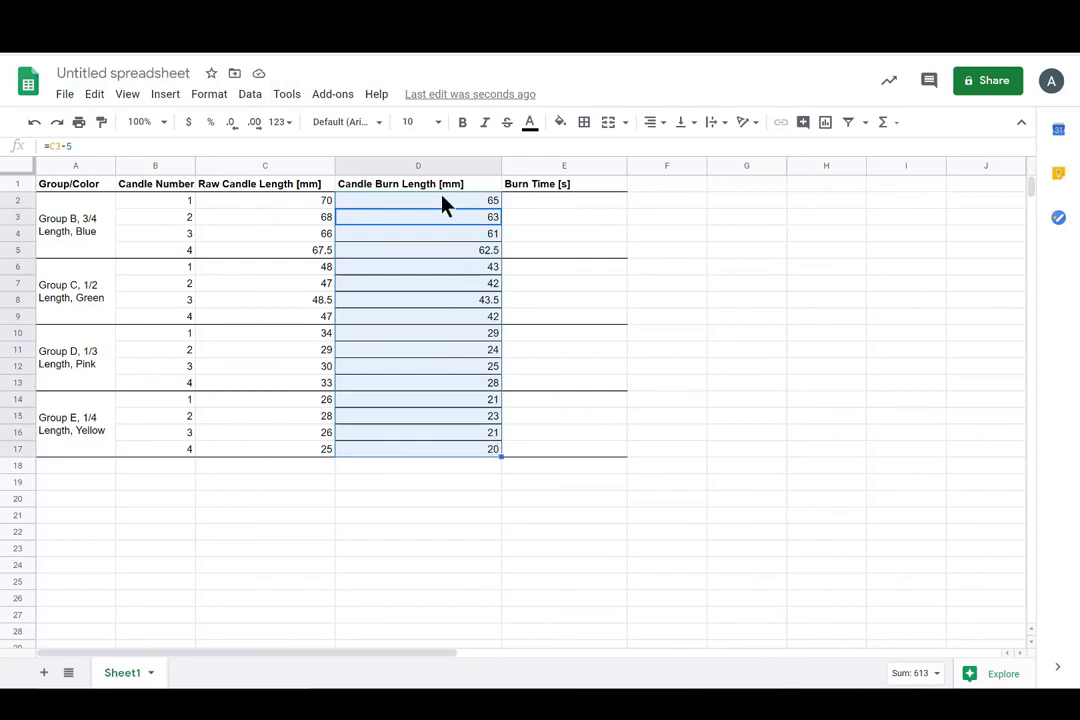
- Clear all borders from the burn length cells D2:D17 and add a bottom border beneath D17
click(528, 250)
click(468, 215)
drag(480, 203, 434, 452)
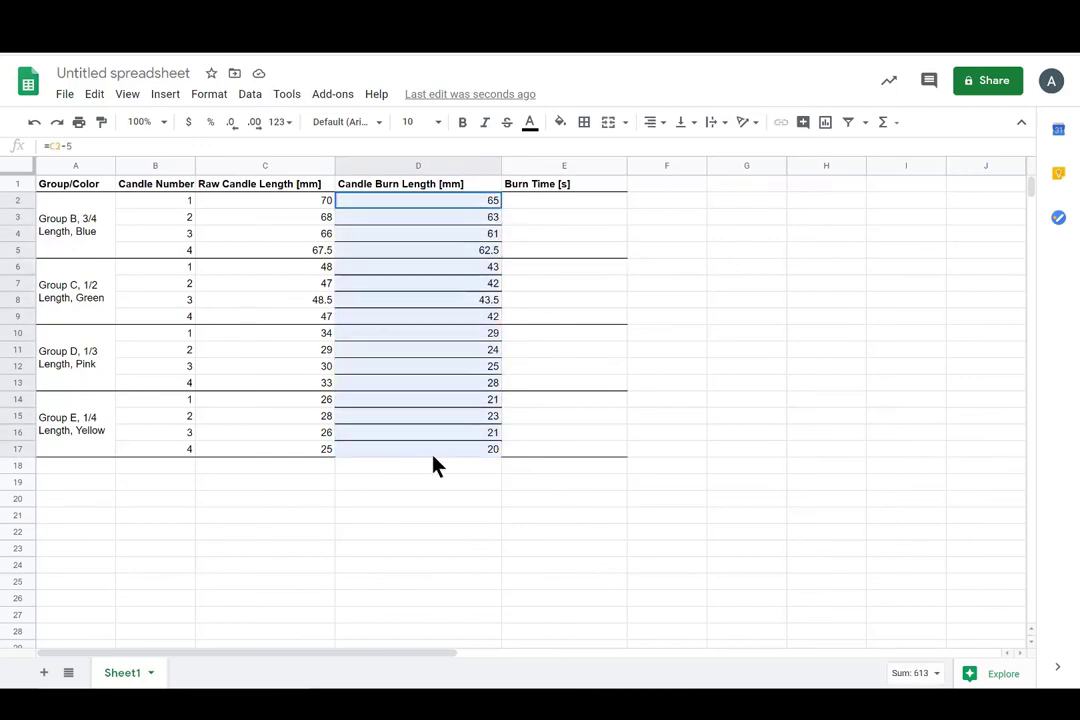
click(584, 123)
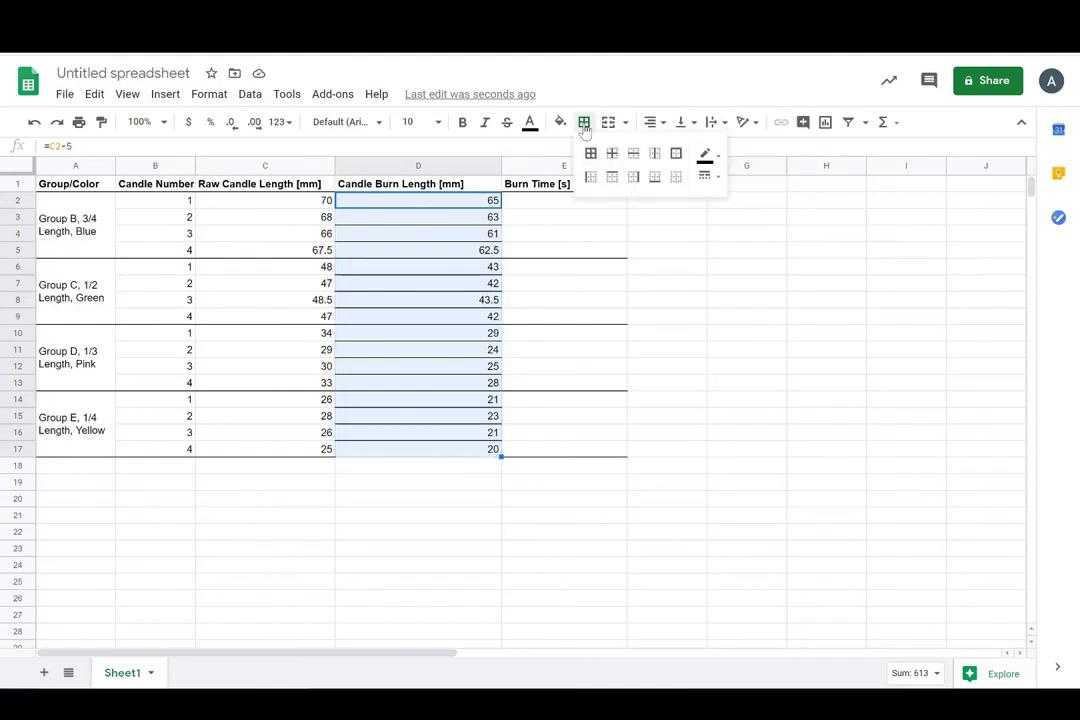
click(675, 177)
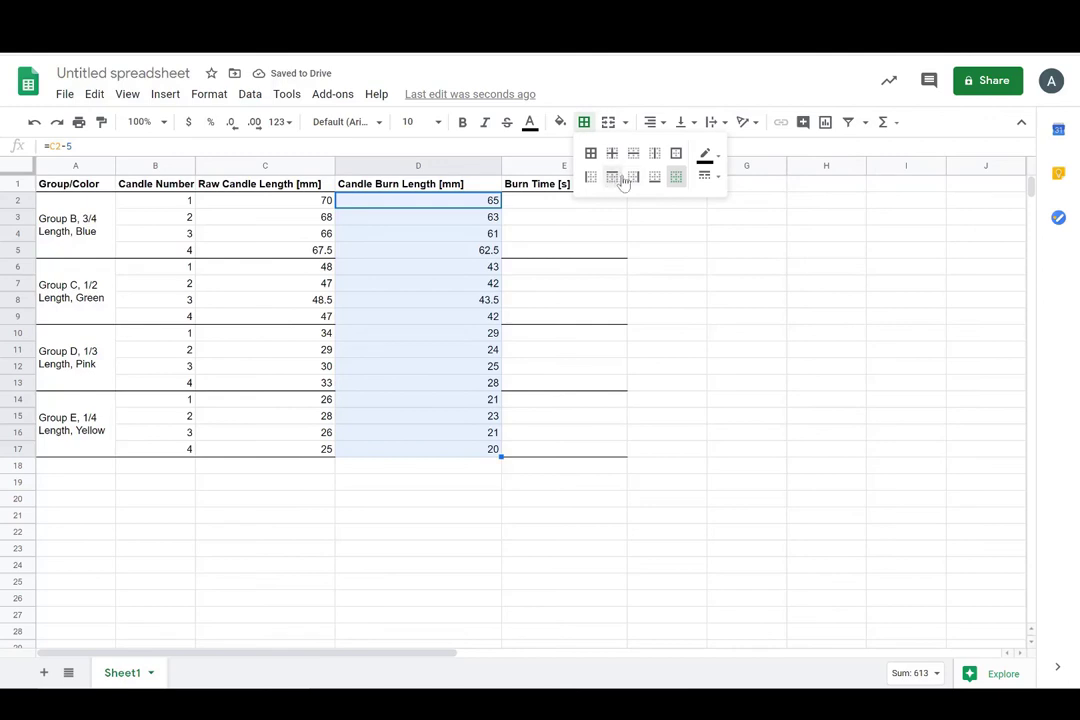
click(654, 177)
click(390, 284)
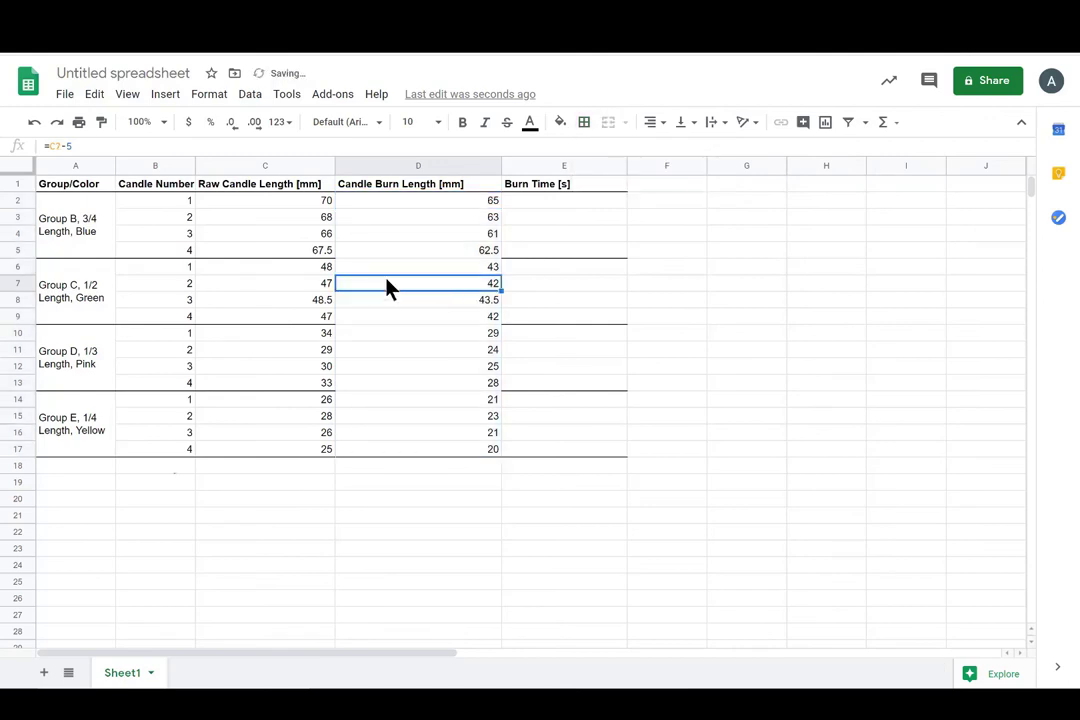
- Replace the trial horizontal borders on D6:D13 with a single bottom border beneath D13
drag(390, 266, 440, 391)
click(584, 121)
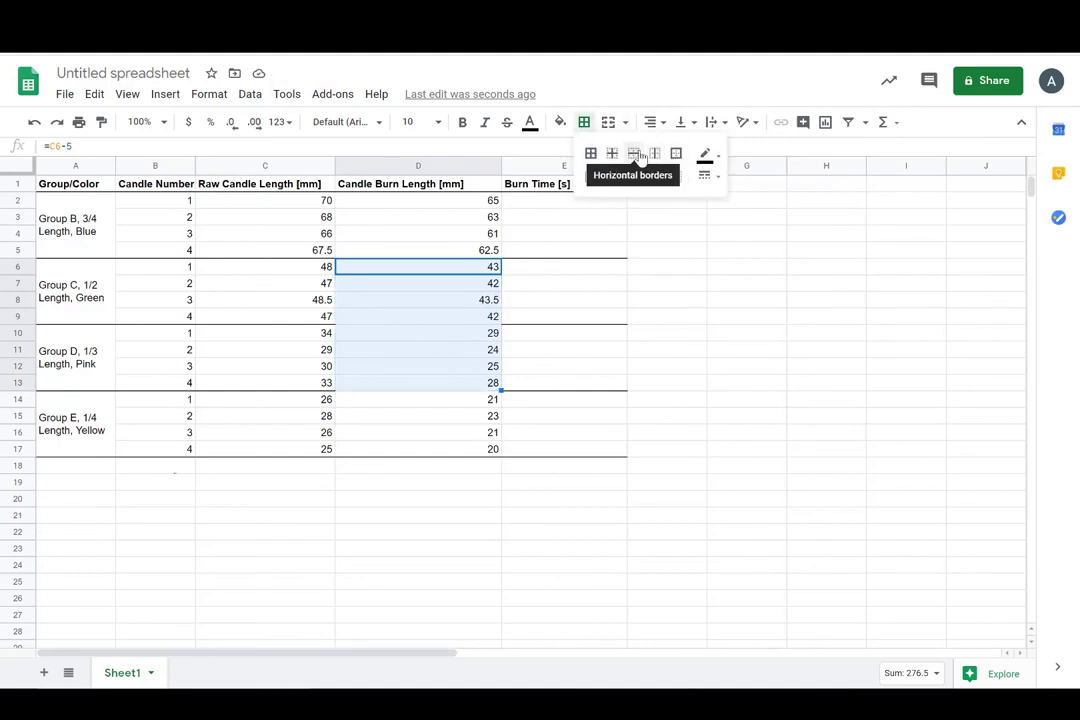
click(636, 157)
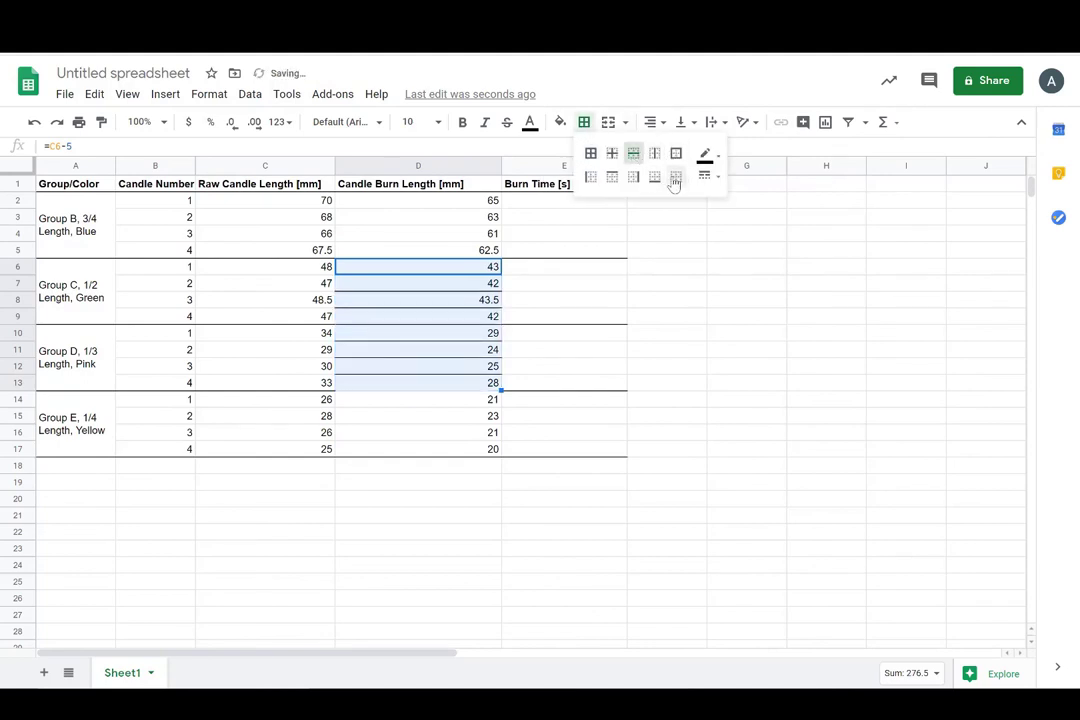
click(675, 179)
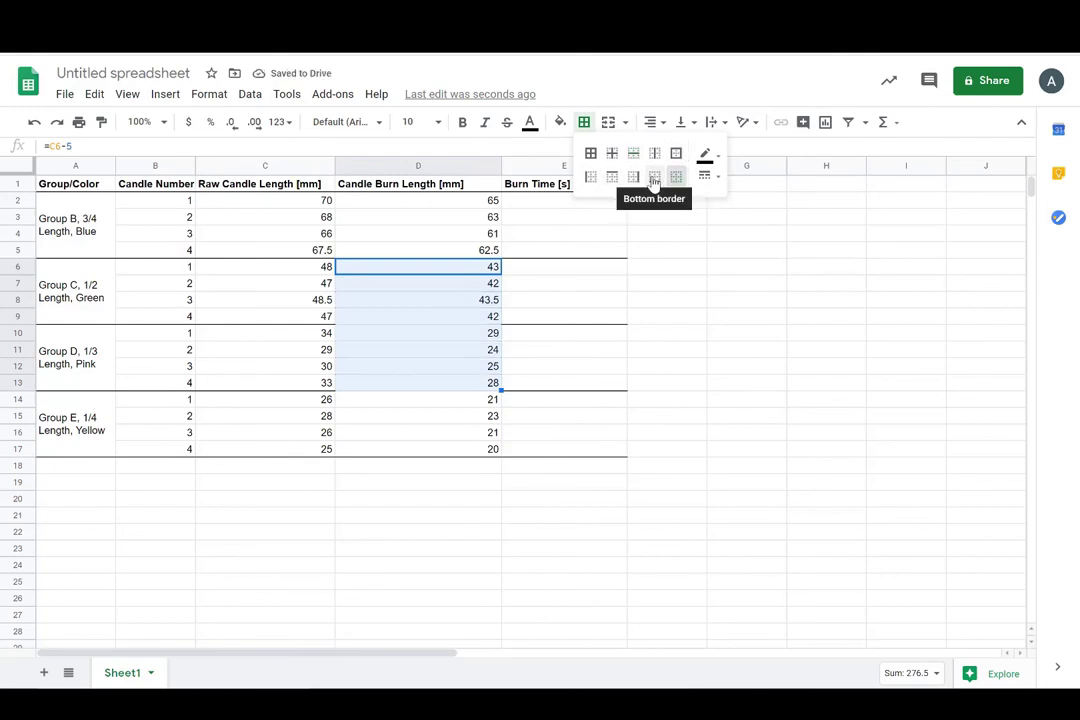
click(653, 177)
- Add a bottom border to D6:D9 to close off the Group C burn lengths
click(435, 318)
drag(366, 257, 412, 318)
click(584, 122)
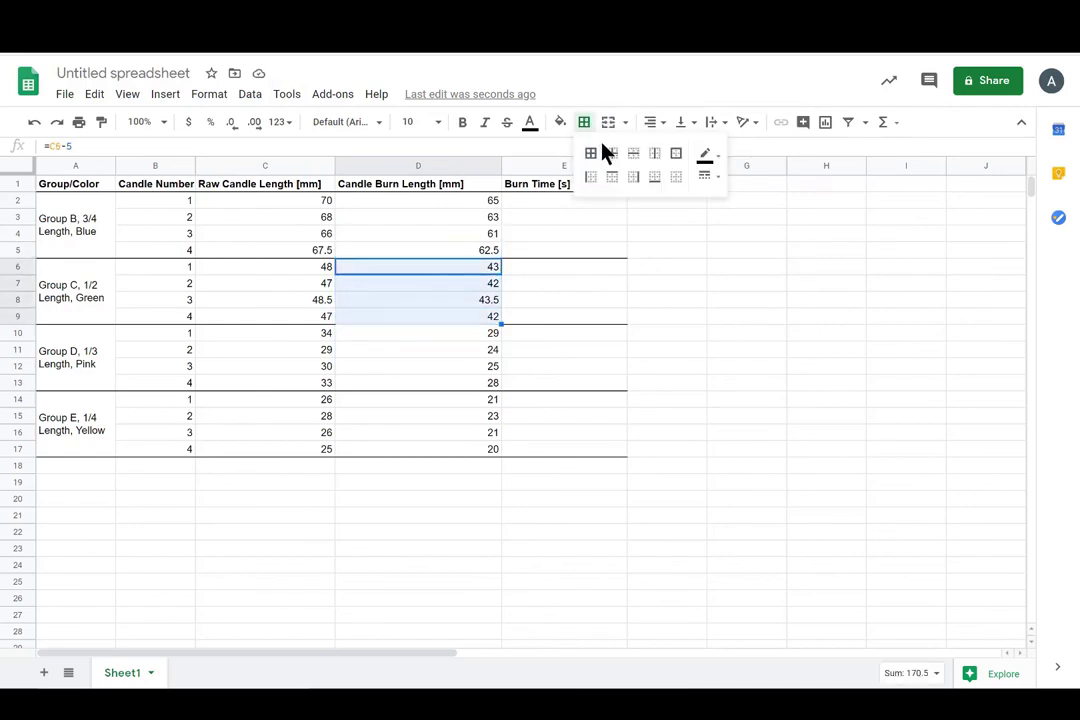
click(654, 177)
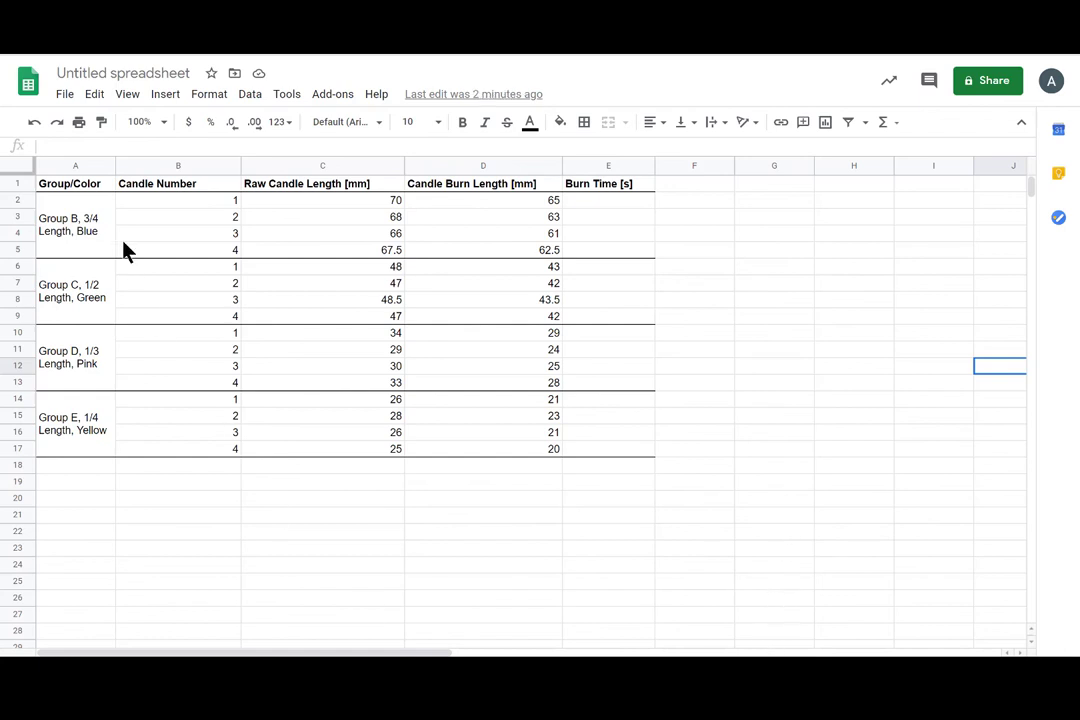
- Examine how the Candle Number and Raw Candle Length headers align with the numbers beneath them
click(185, 170)
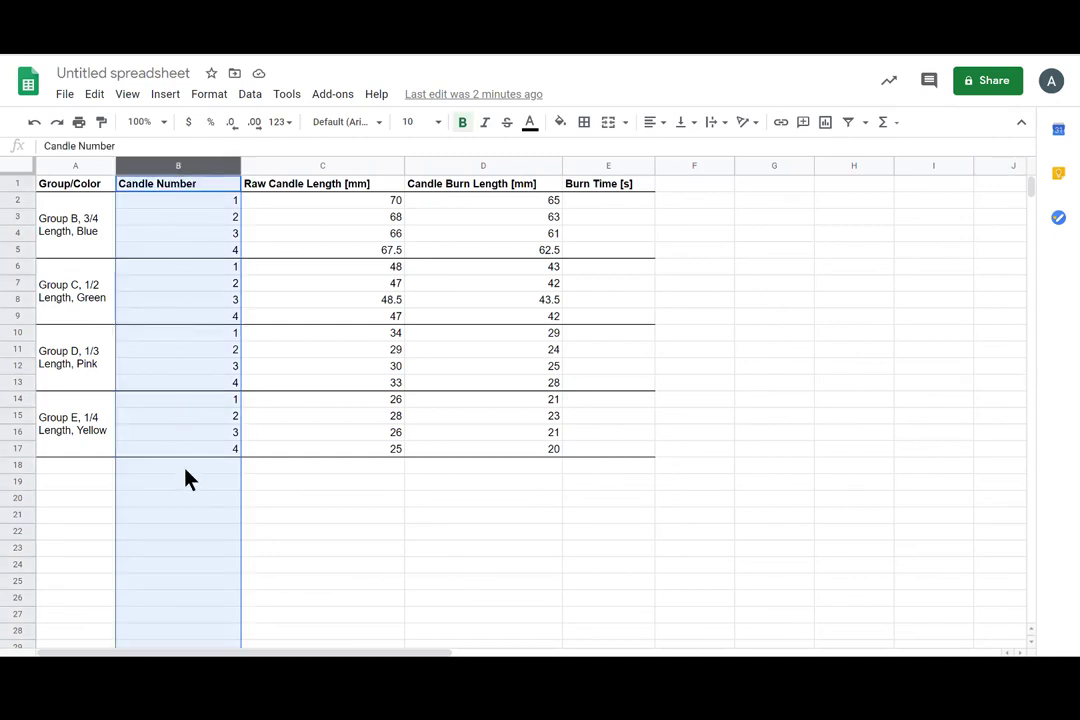
click(164, 190)
drag(197, 211, 203, 453)
click(268, 516)
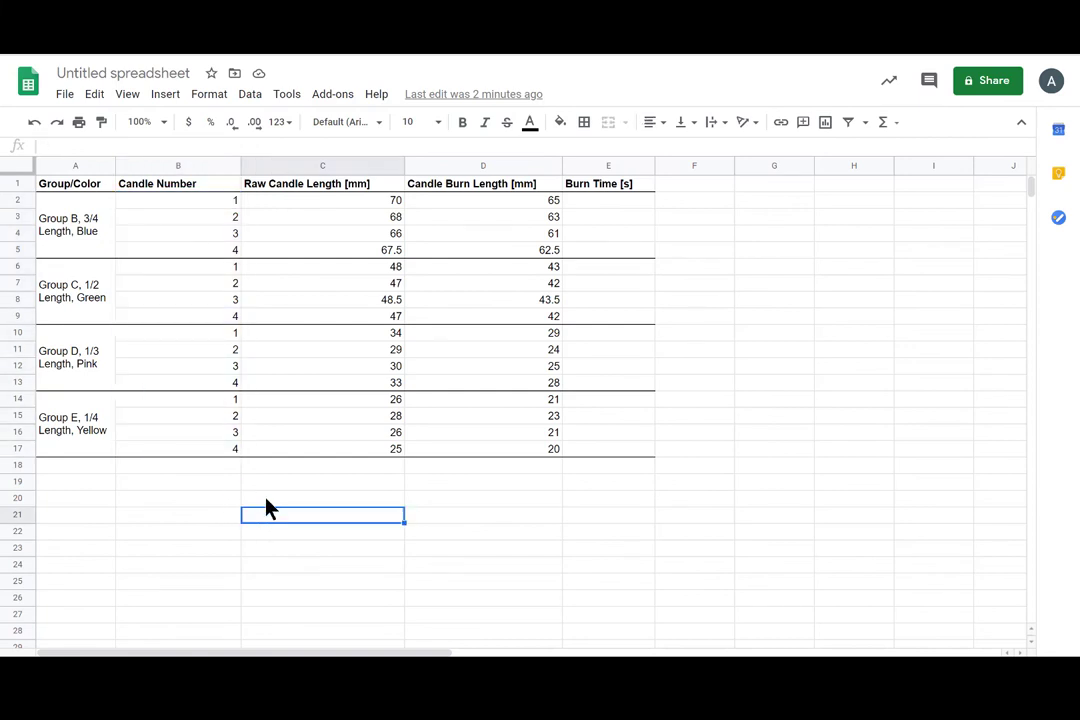
click(180, 190)
click(216, 203)
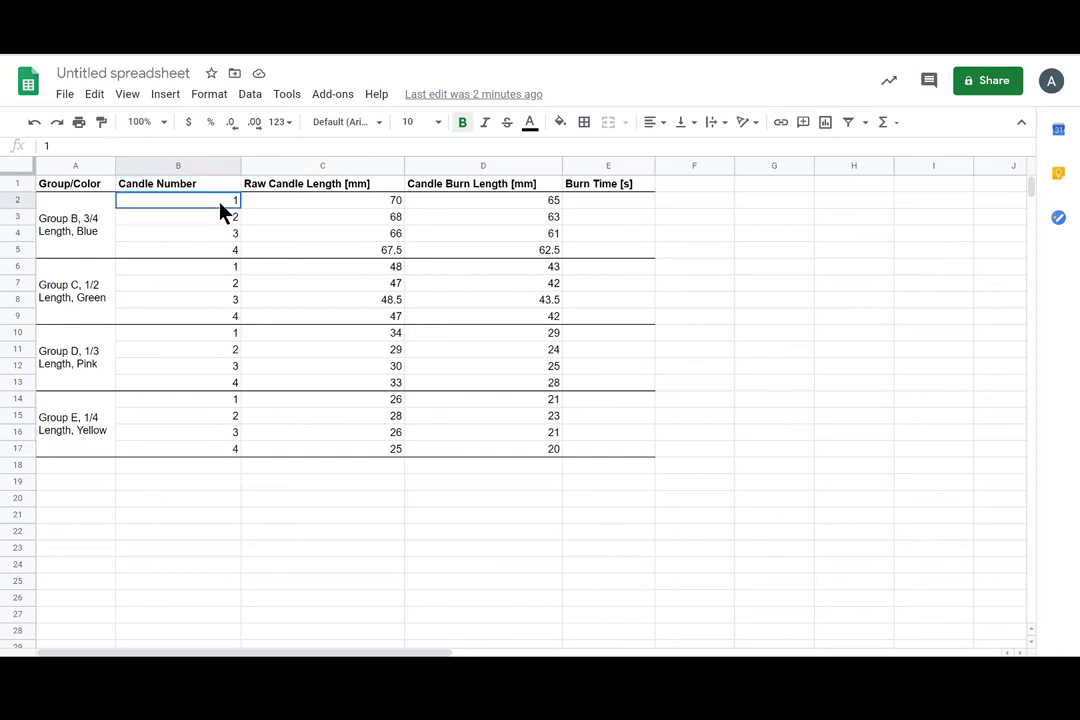
click(311, 187)
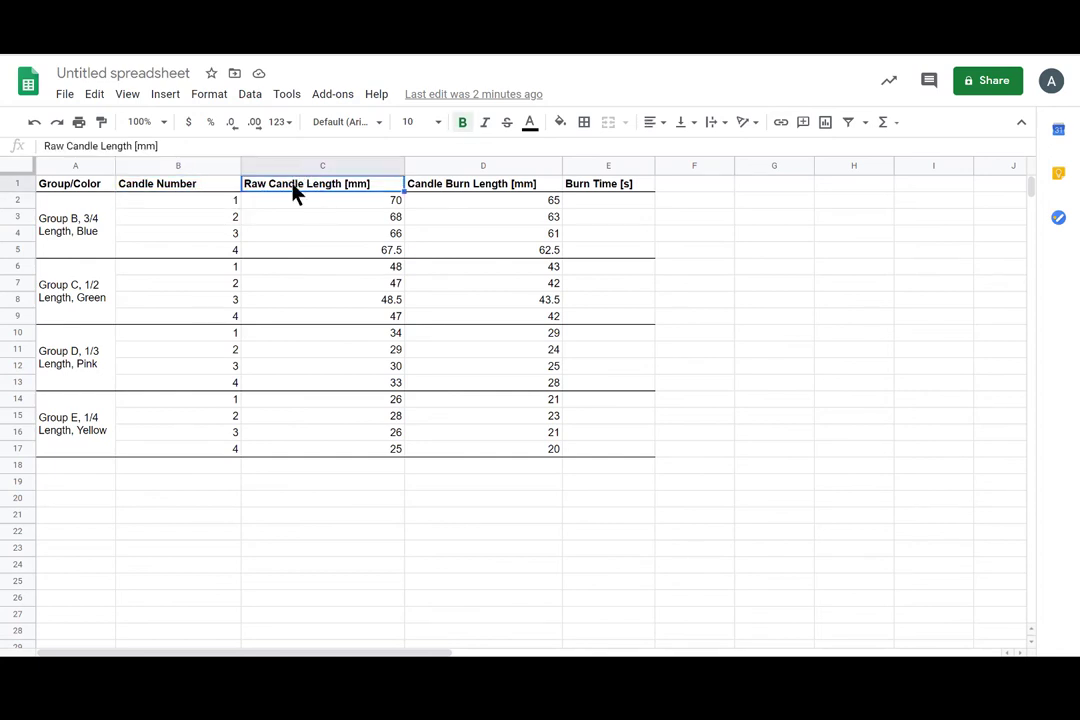
click(232, 205)
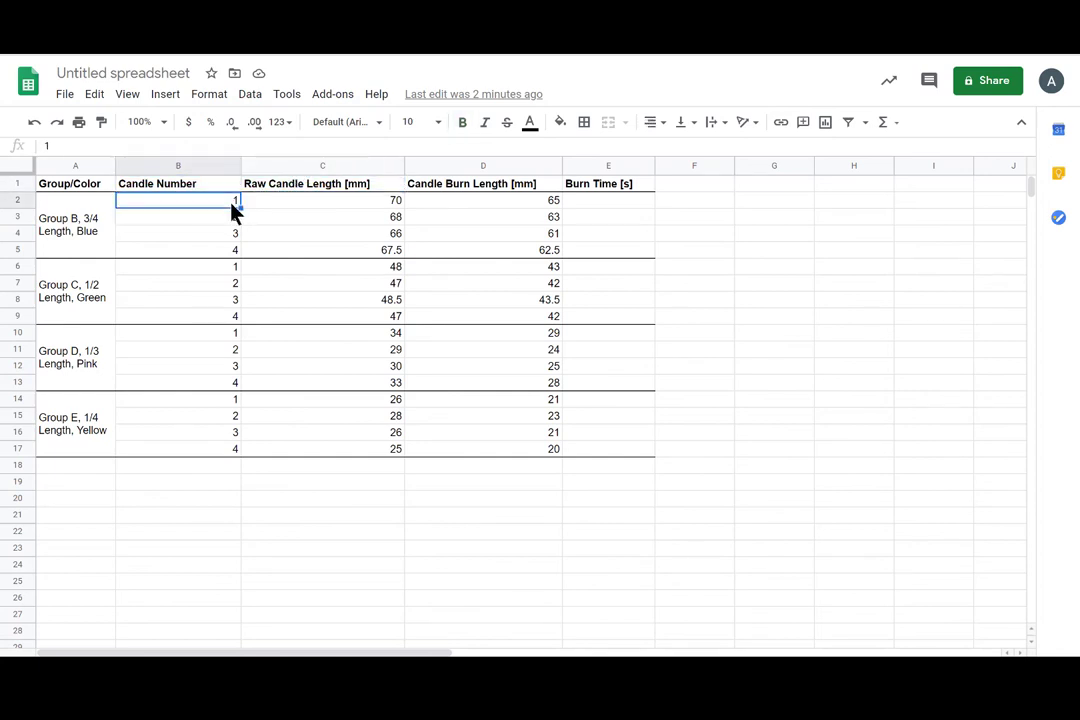
click(360, 207)
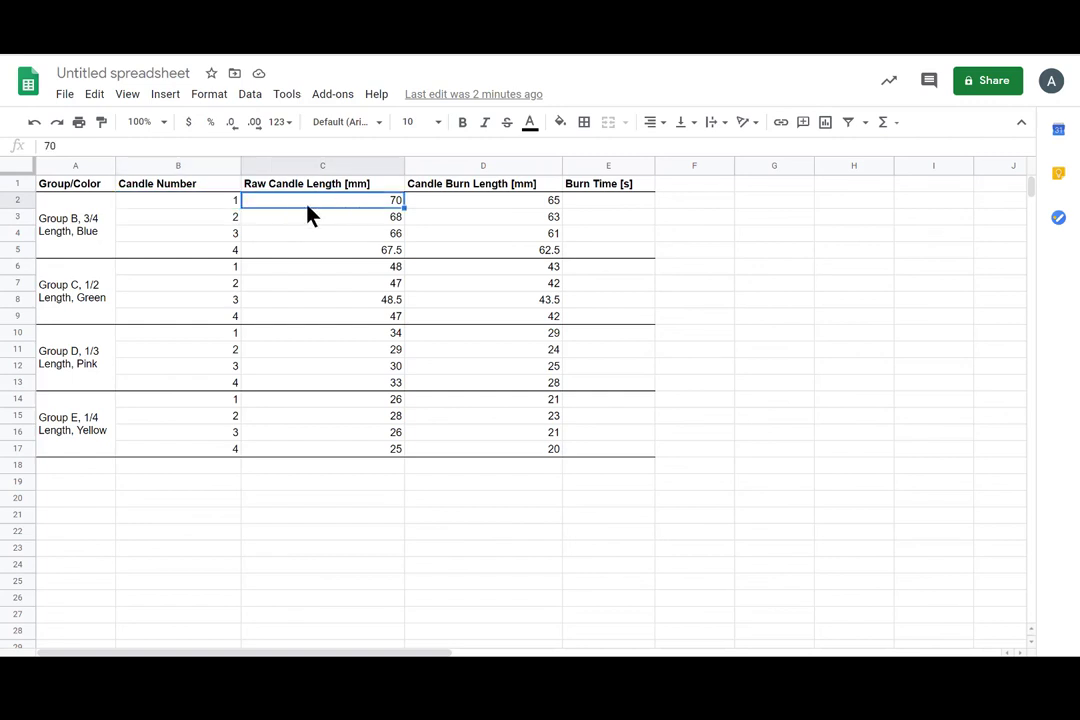
- Right-align the headers in B1:E1, from Candle Number through Burn Time [s]
click(207, 185)
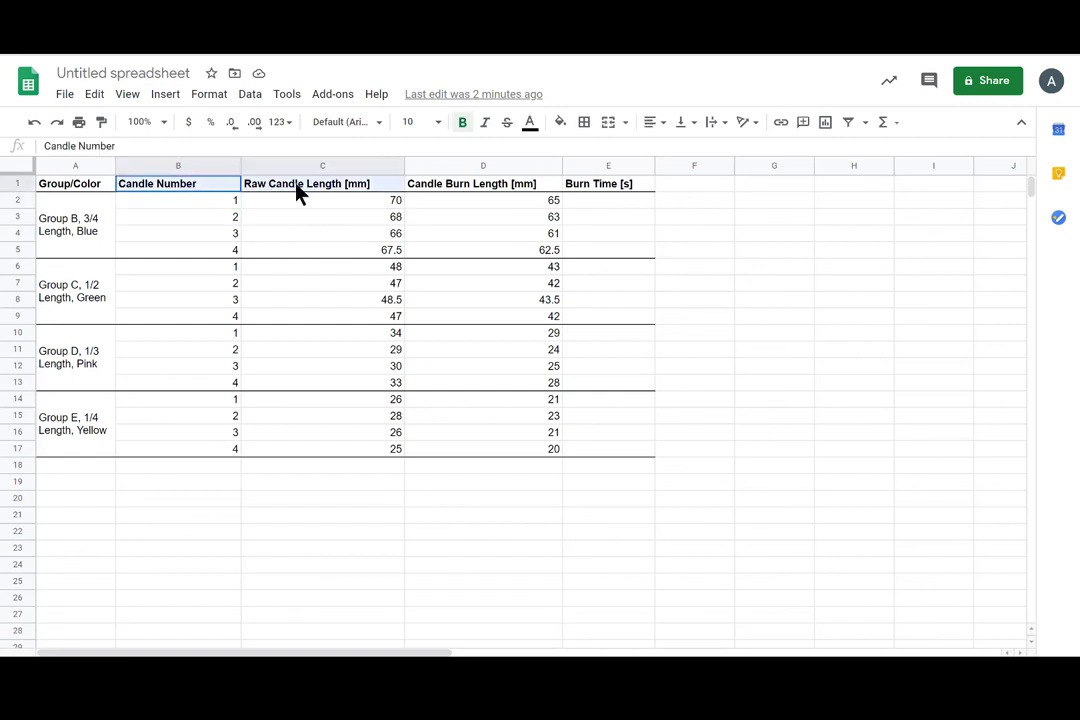
shift+click(590, 186)
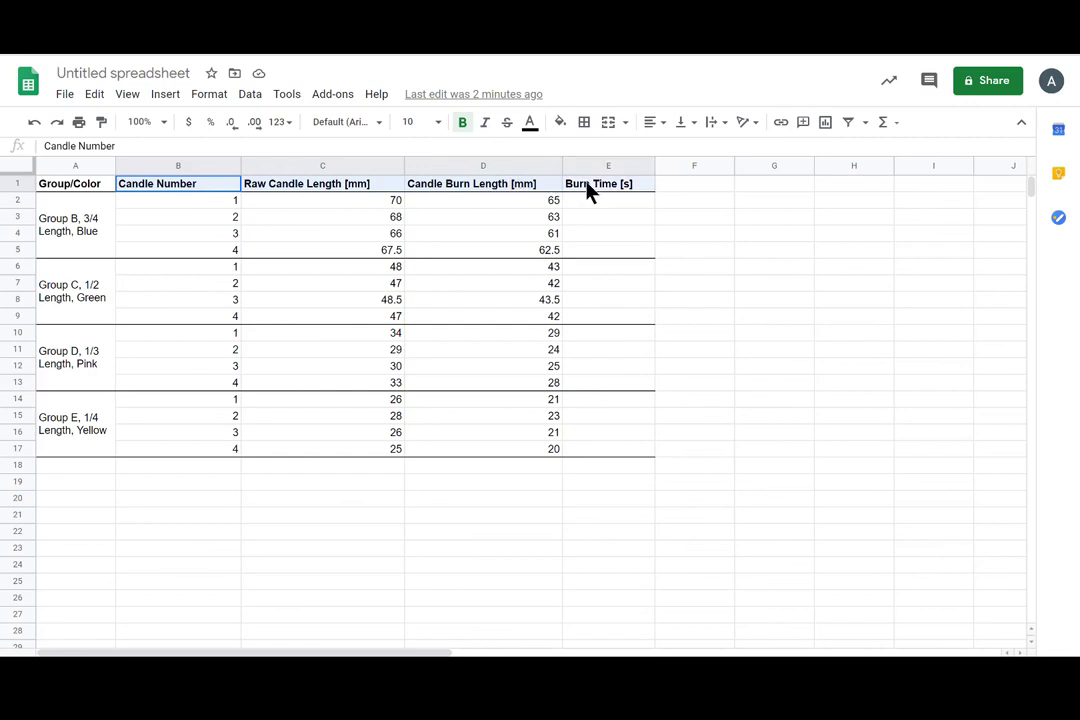
click(651, 121)
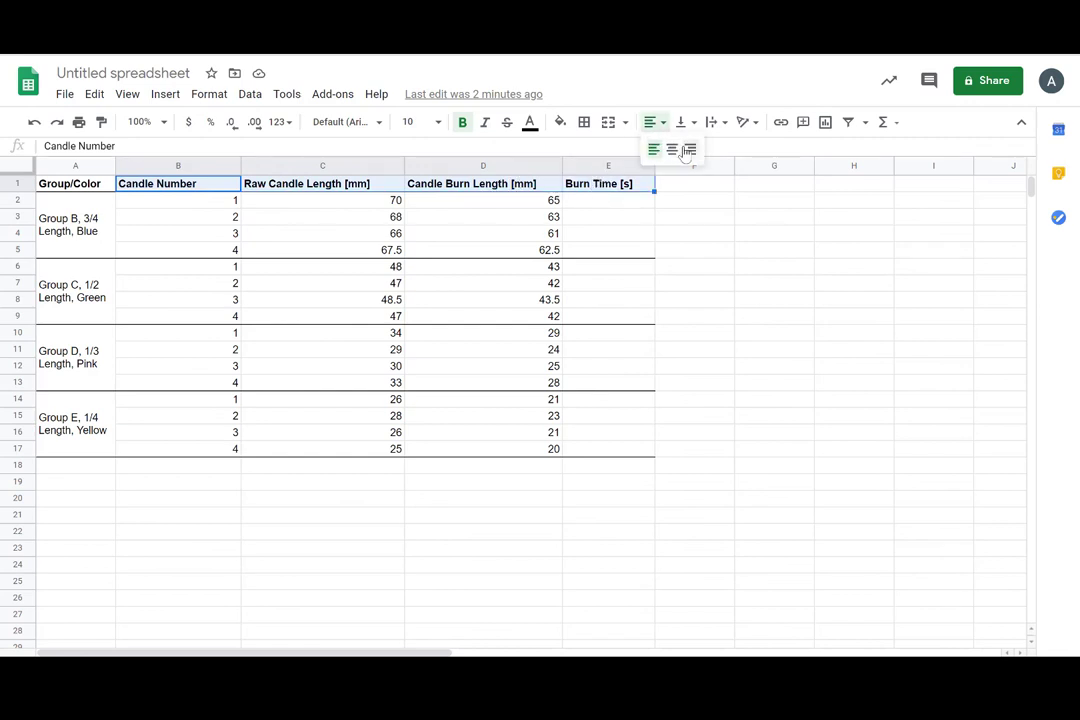
click(690, 149)
click(745, 250)
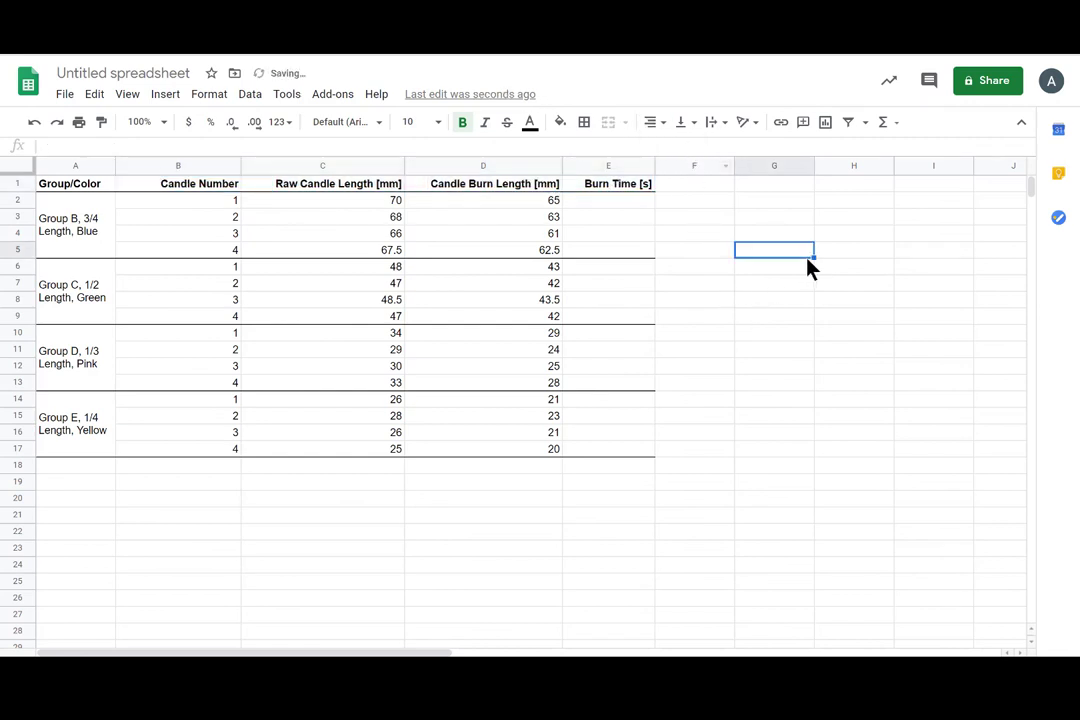
- Compare the alignment of the Group/Color text with that of the Candle Number header and values
drag(200, 184, 210, 470)
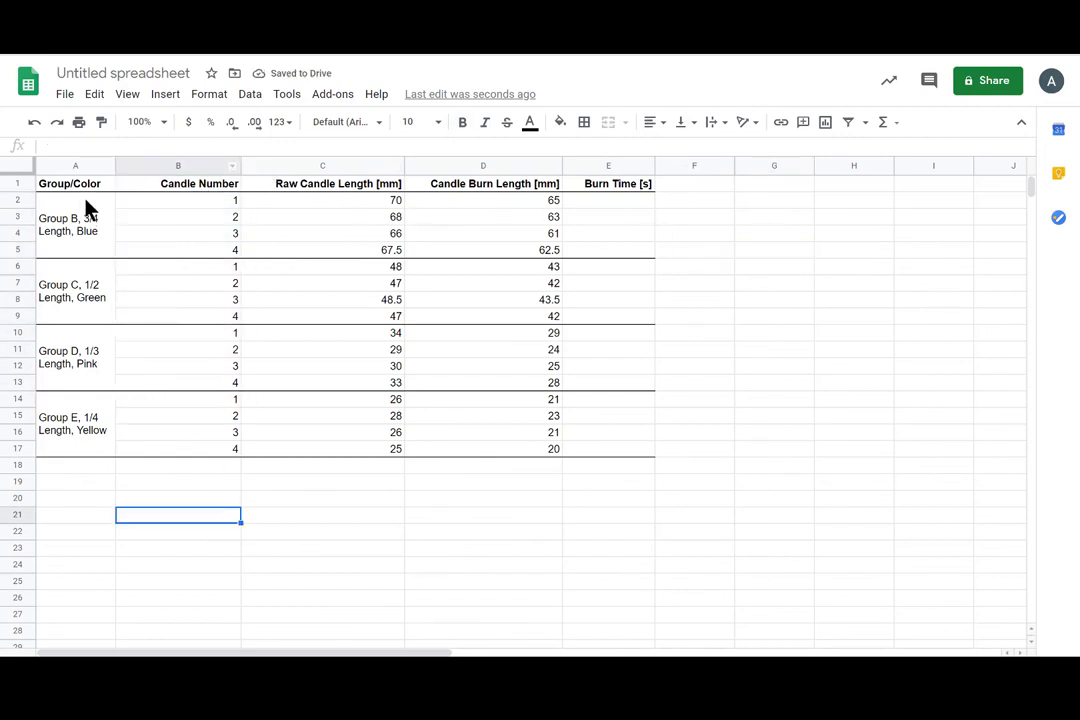
drag(80, 185, 72, 453)
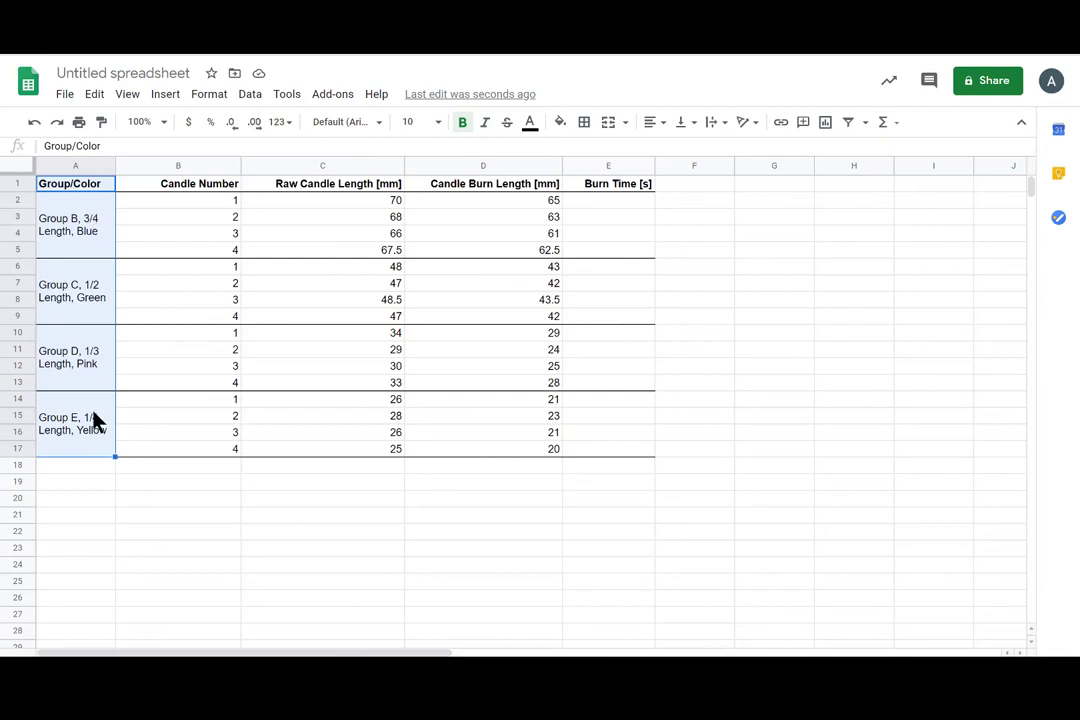
click(235, 511)
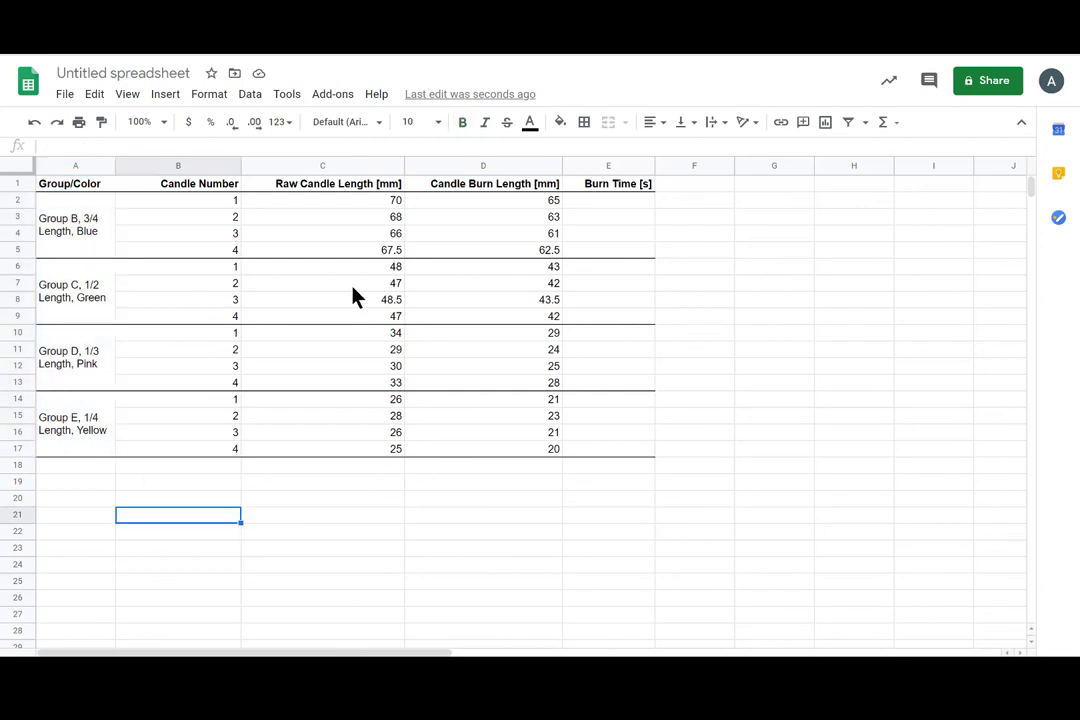
click(230, 186)
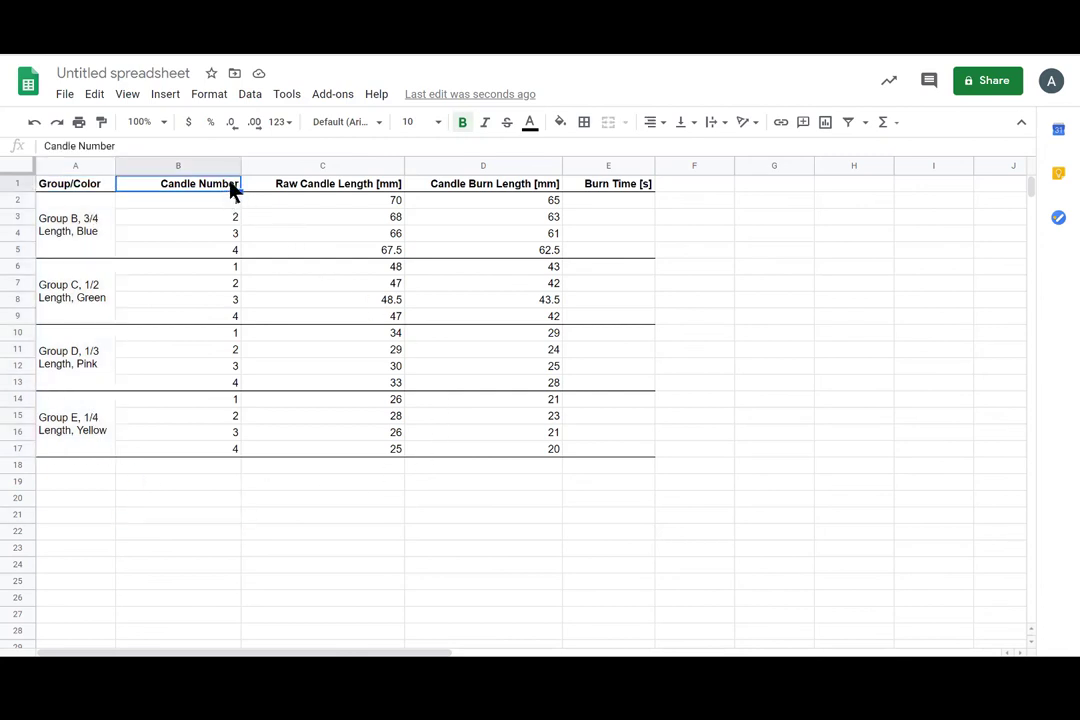
click(233, 205)
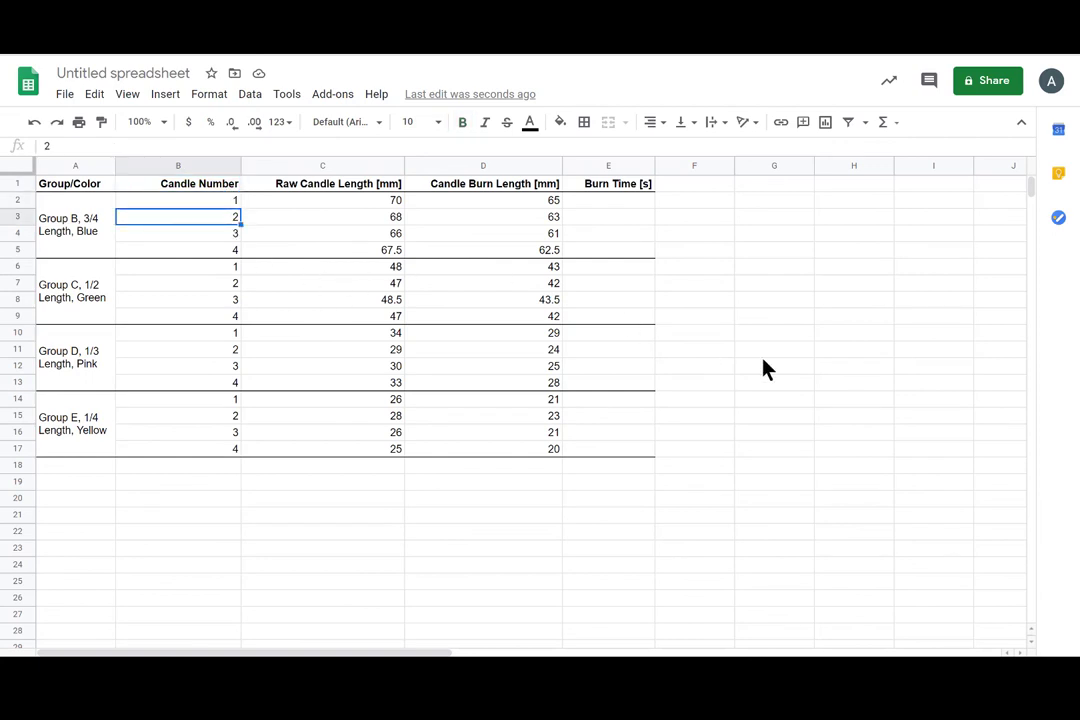
click(933, 333)
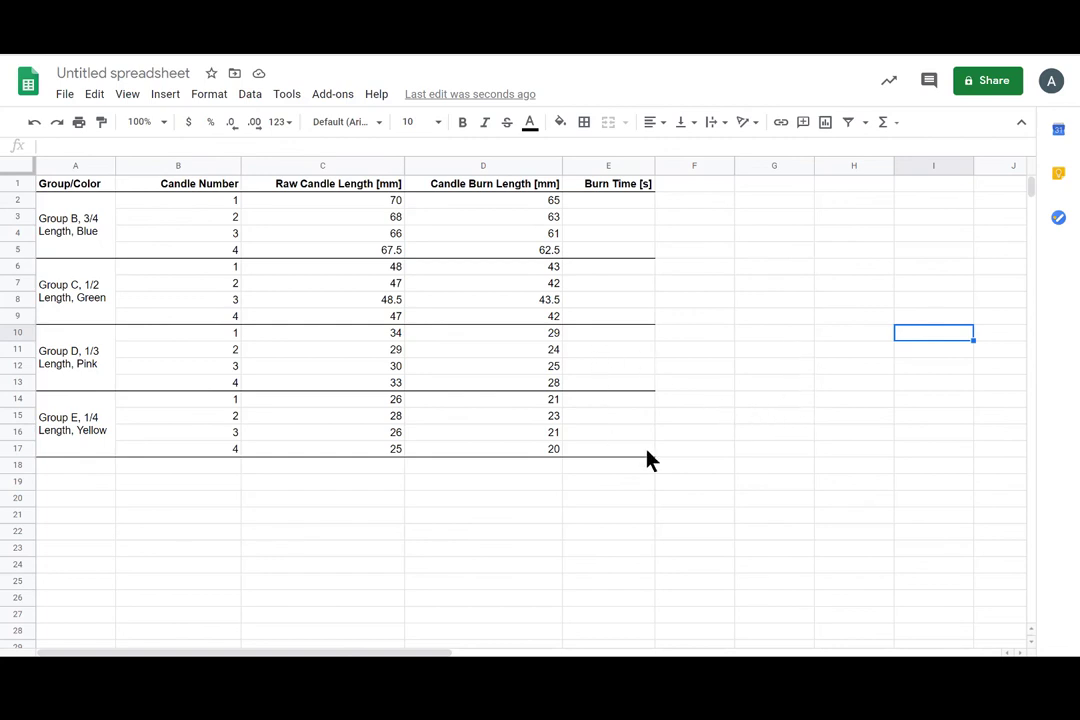
- Review the table's five column headers, the burn length values, and the Group B and Group C row blocks
click(92, 187)
click(178, 192)
click(325, 190)
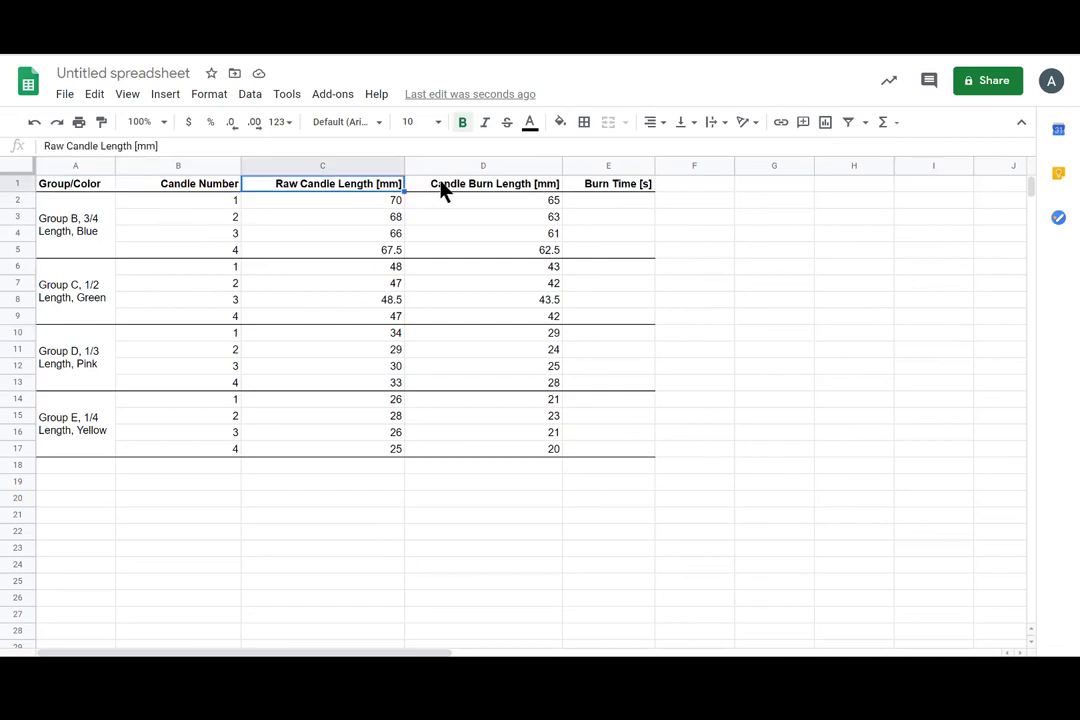
click(429, 190)
click(609, 195)
drag(510, 200, 470, 340)
click(88, 213)
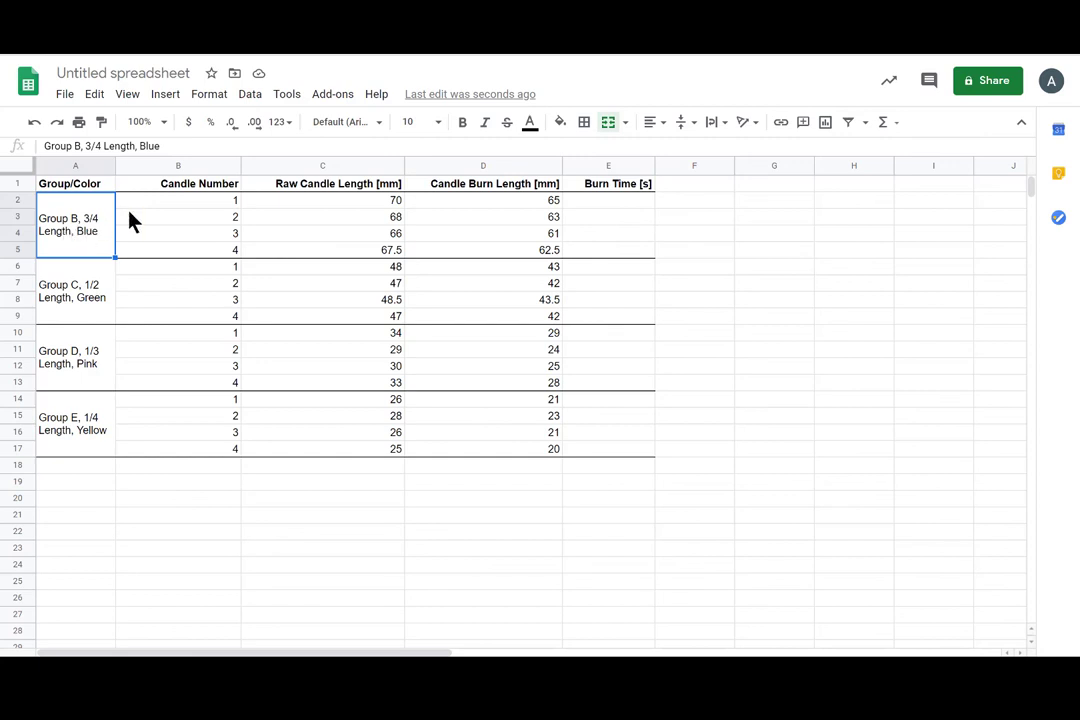
click(220, 252)
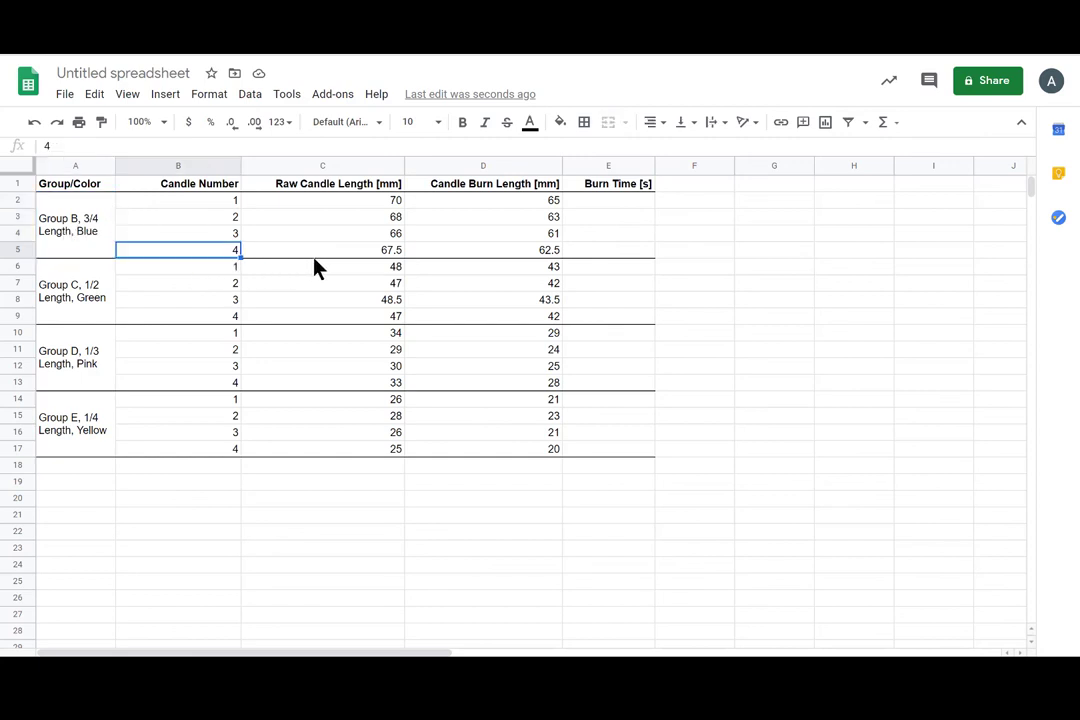
click(318, 266)
drag(113, 270, 478, 311)
drag(568, 311, 568, 311)
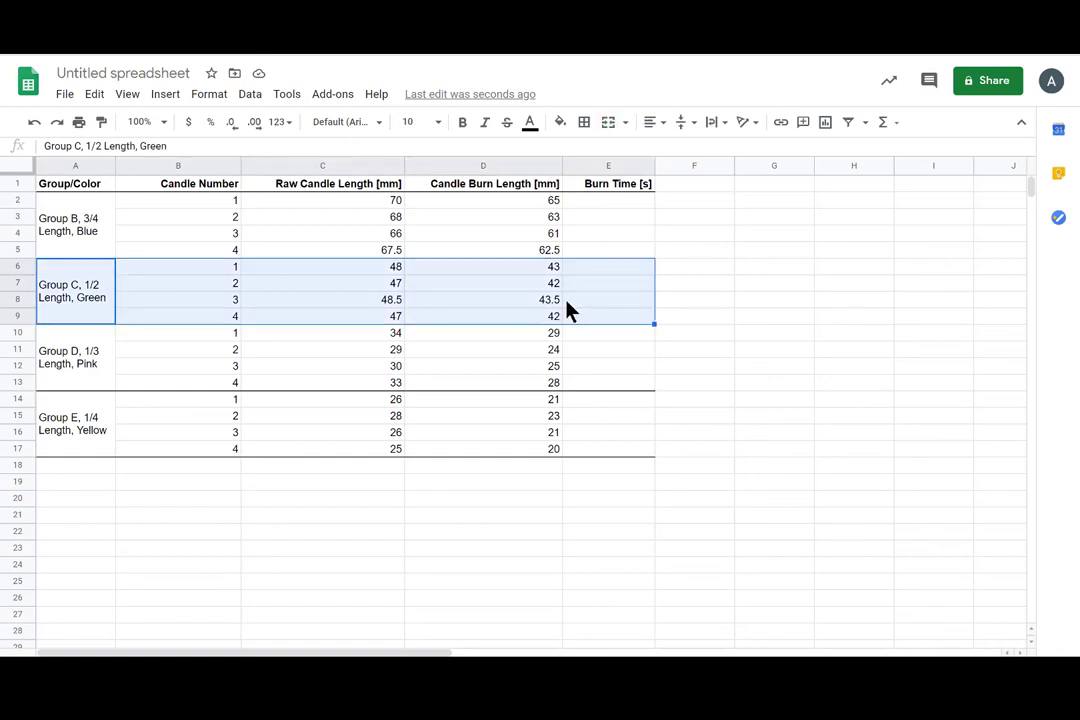
click(738, 283)
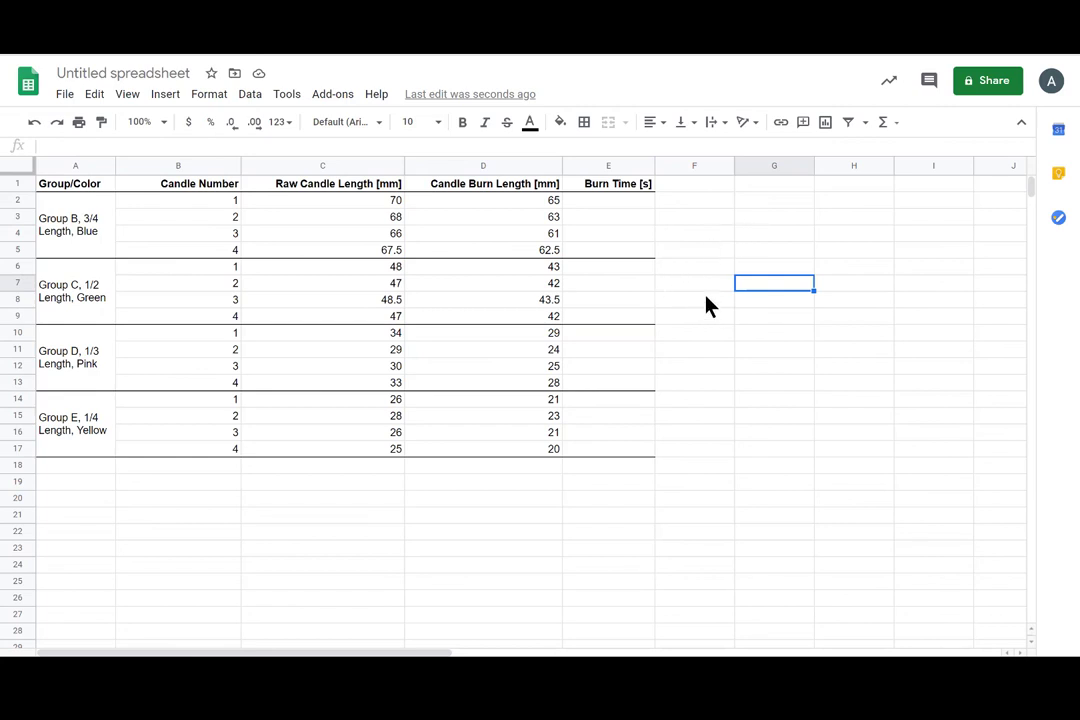
- Check the Burn Time cells from row 2 down to the end of the table
click(818, 352)
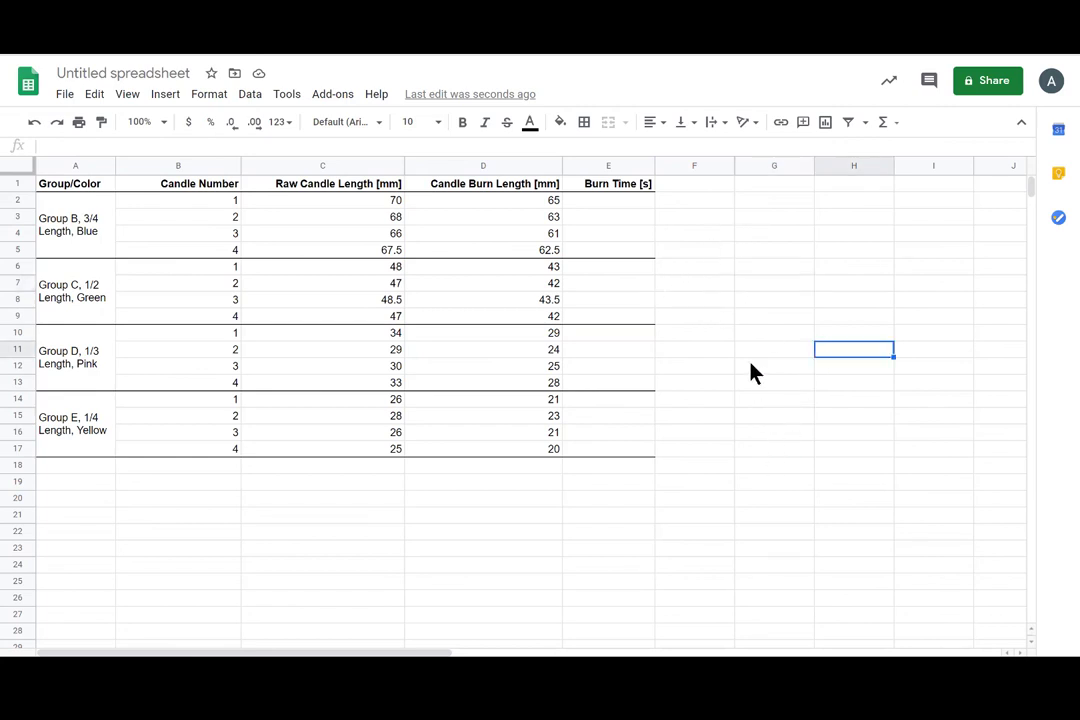
drag(635, 200, 625, 455)
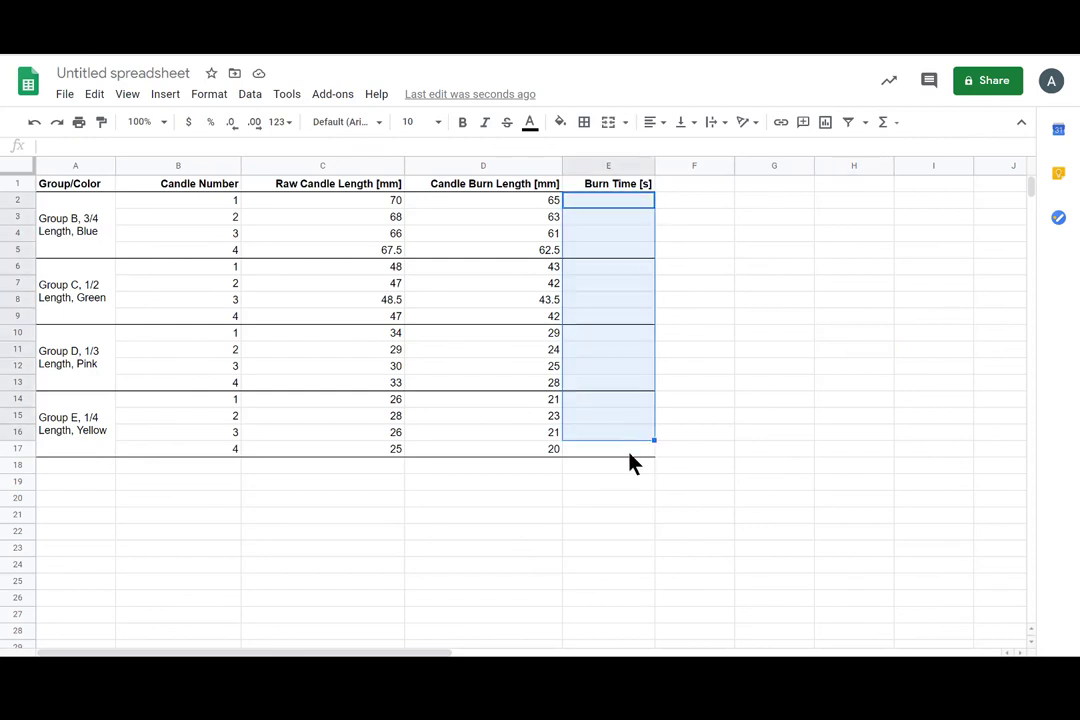
click(750, 367)
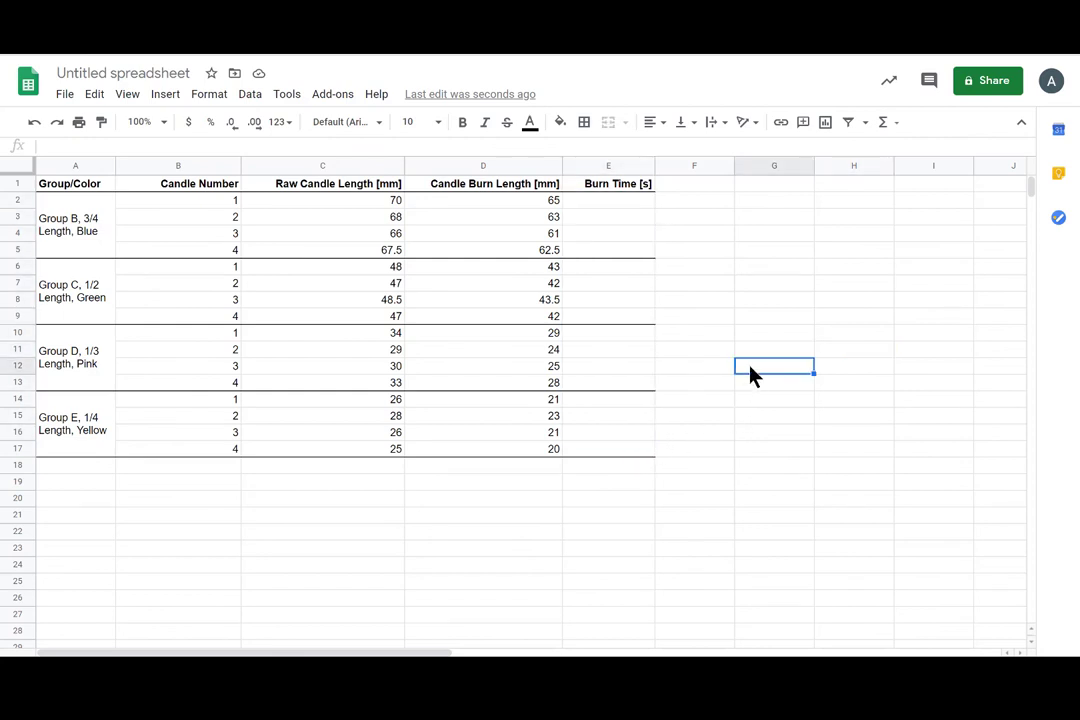
click(819, 285)
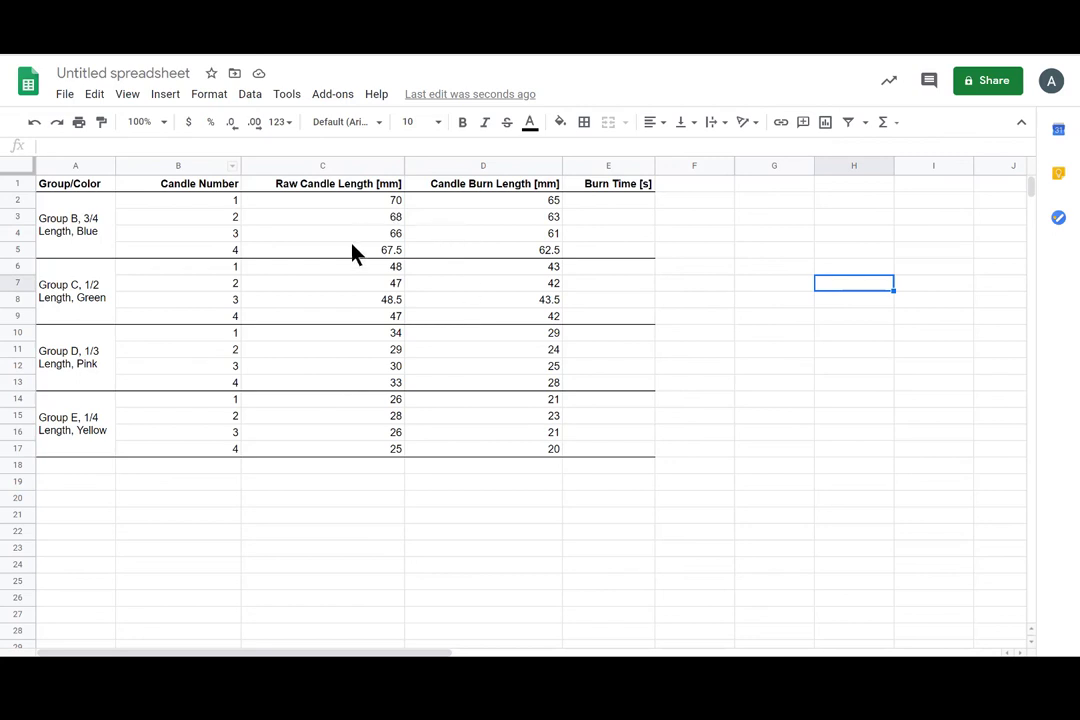
drag(640, 200, 633, 434)
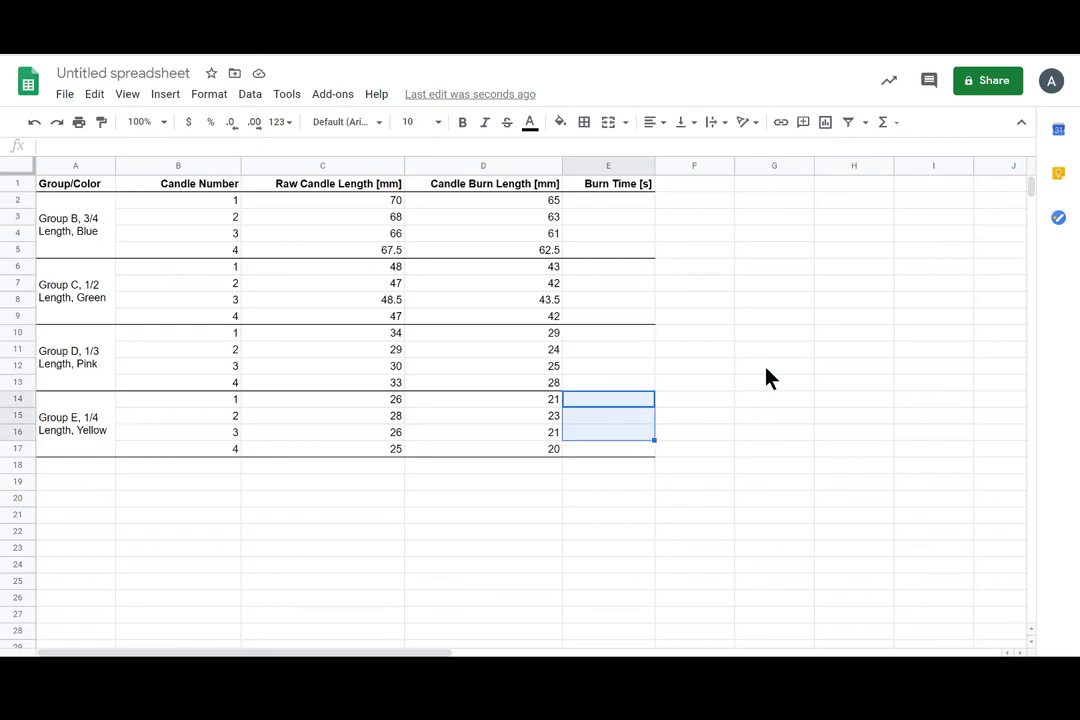
click(772, 366)
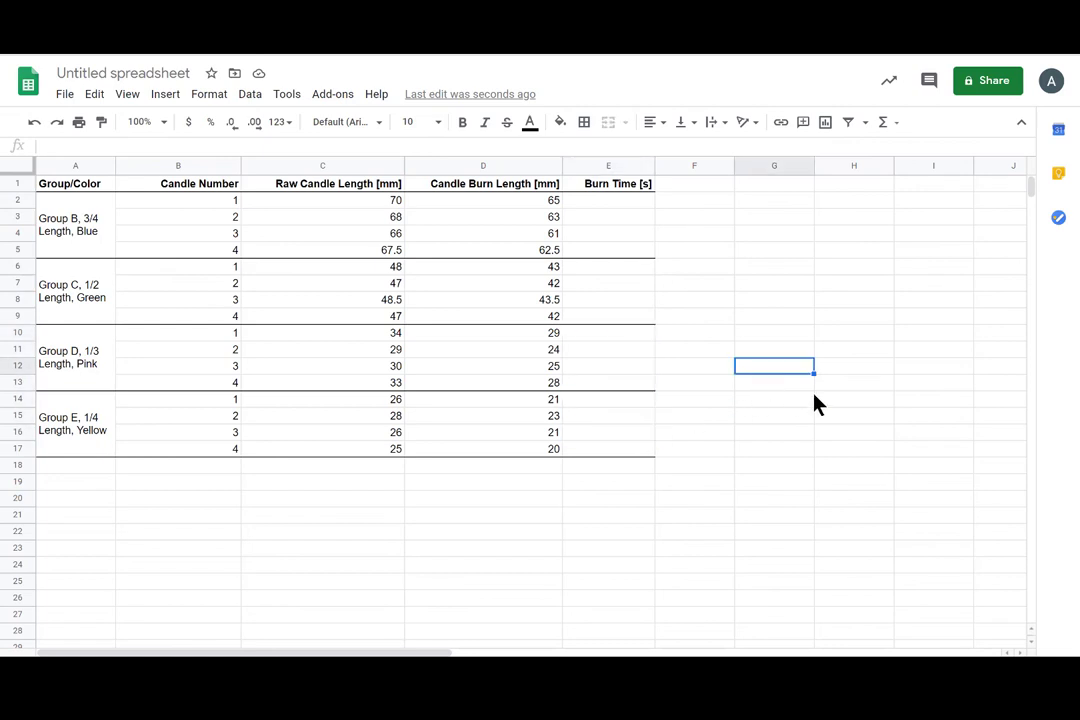